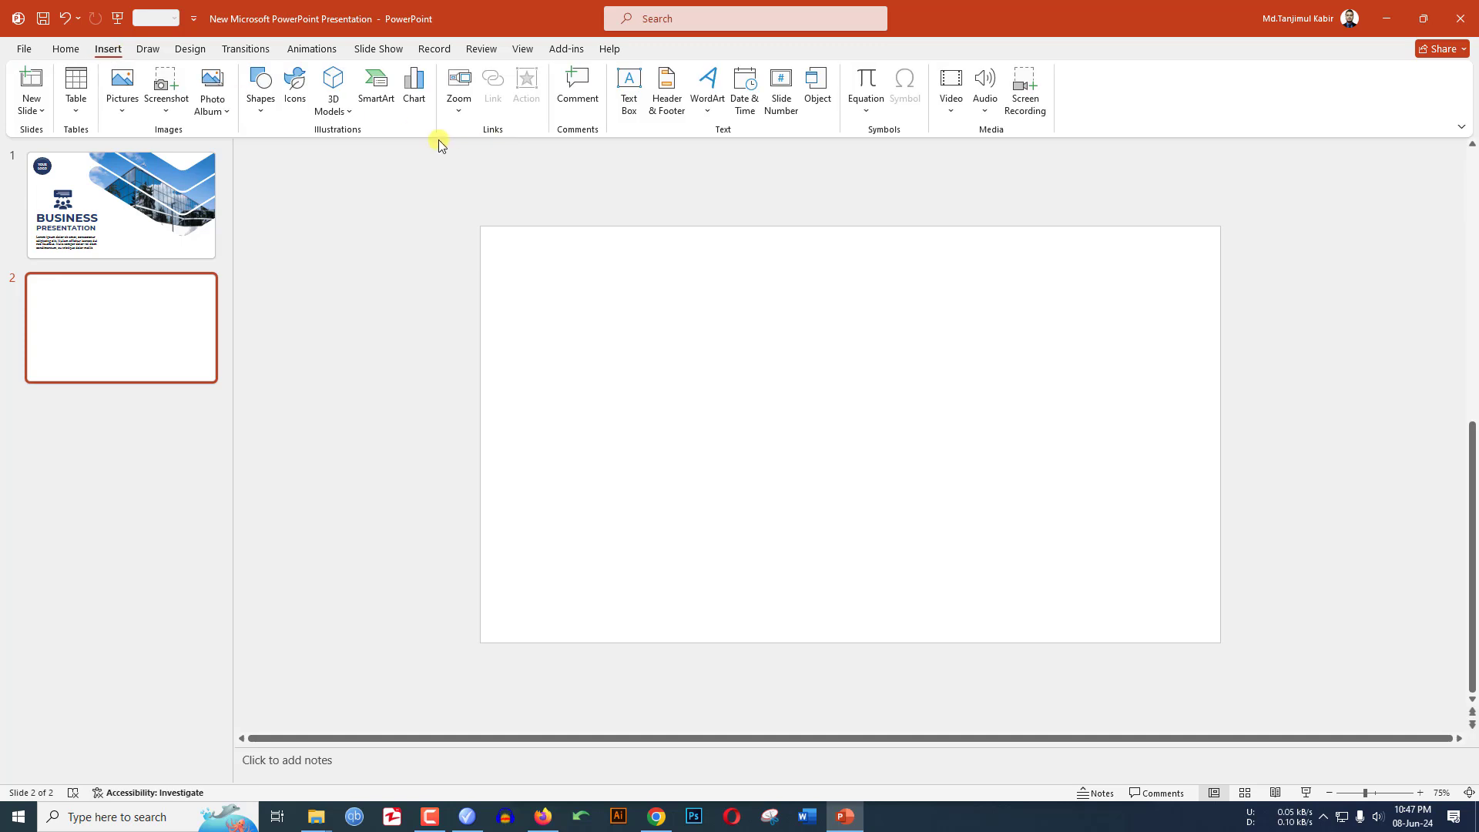
# Draw a blue rounded rectangle, 1.86" by 7.86", across the top of slide 2.
pyautogui.click(261, 87)
pyautogui.click(330, 154)
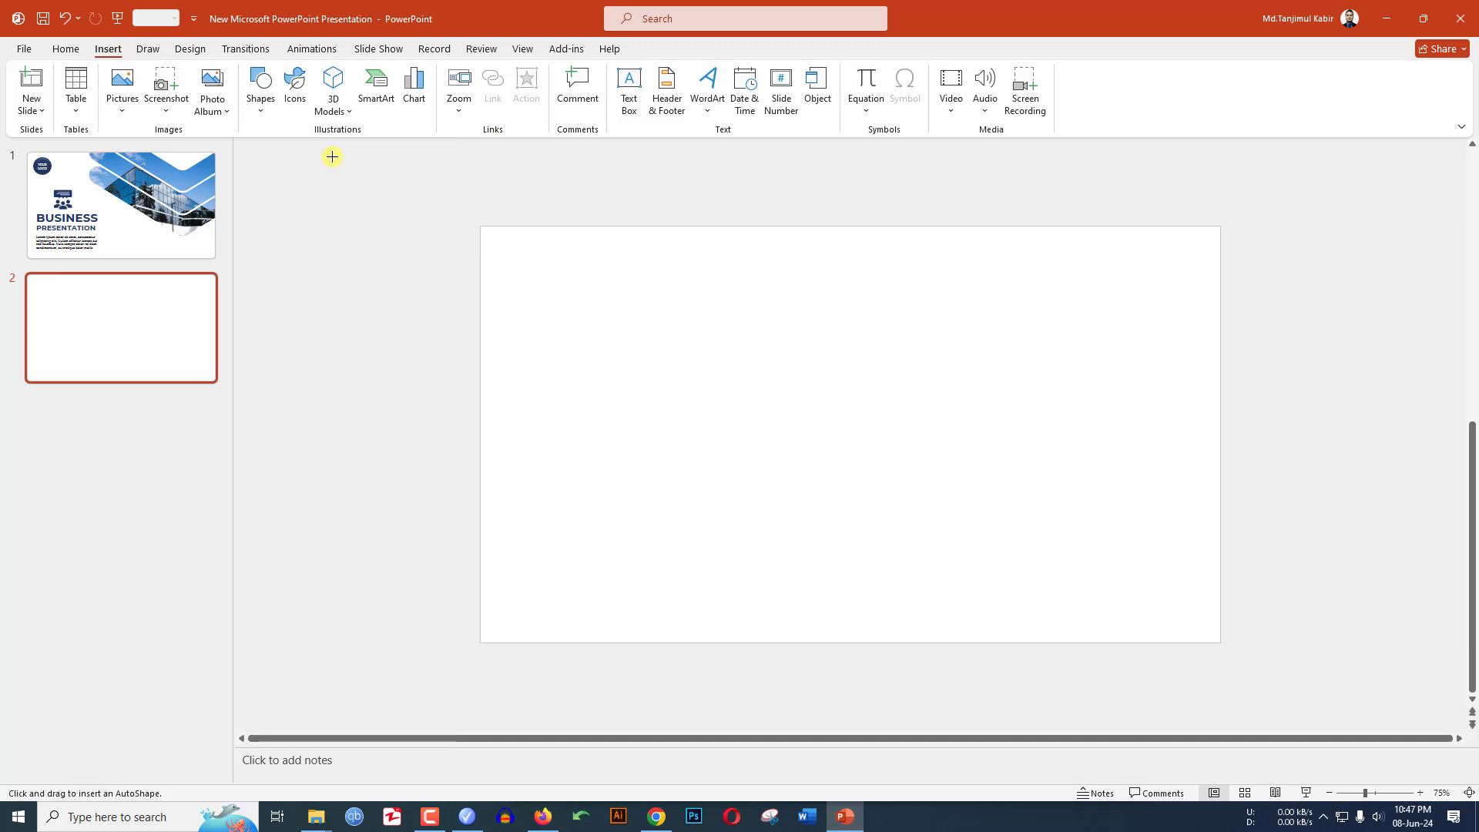
pyautogui.moveTo(717, 242); pyautogui.dragTo(1153, 347)
# Round the rectangle into a pill, then tilt it diagonally, lengthen it and thin it.
pyautogui.moveTo(734, 246); pyautogui.dragTo(855, 250)
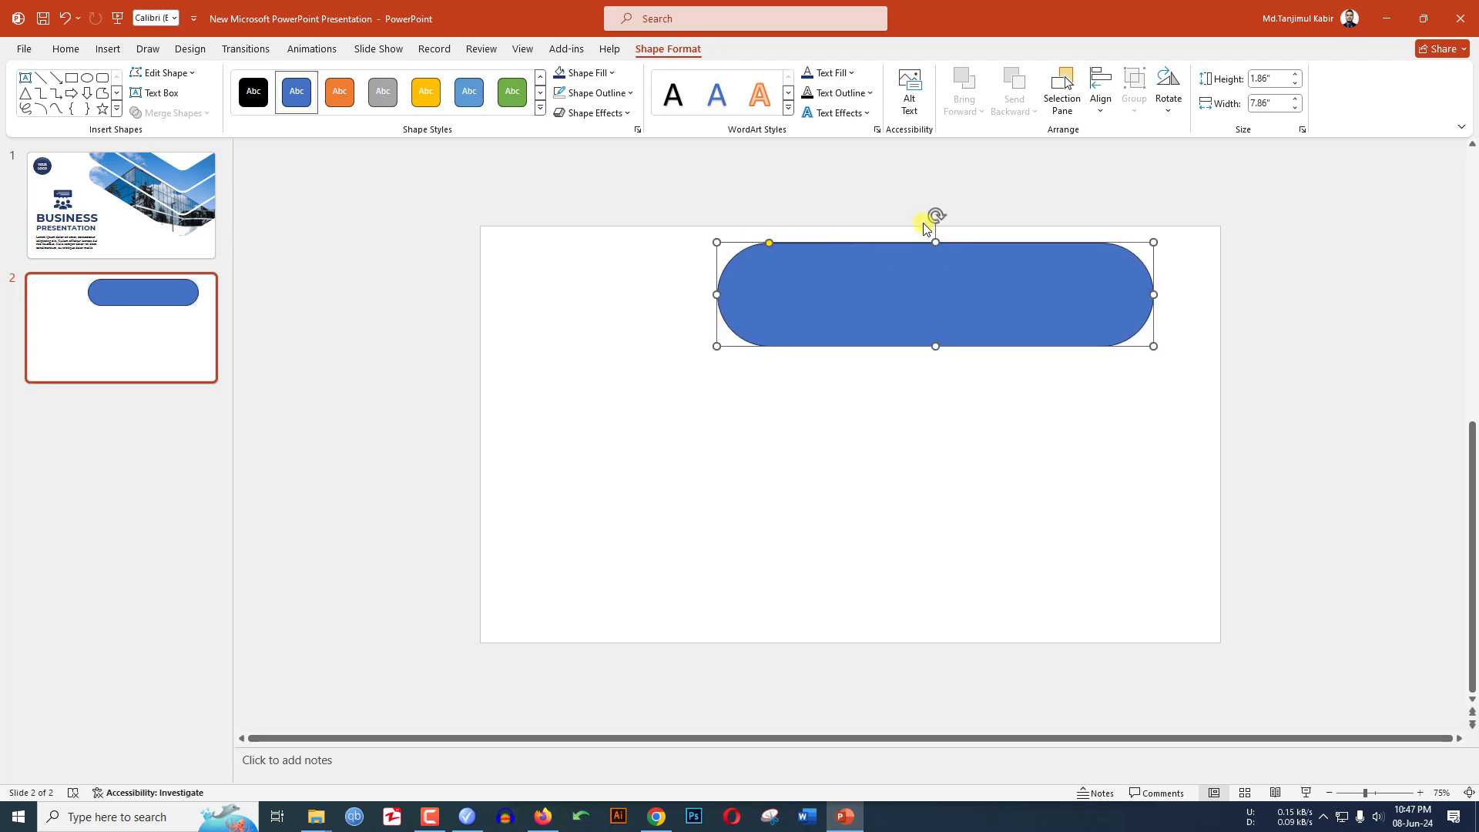
pyautogui.moveTo(941, 215); pyautogui.dragTo(829, 336)
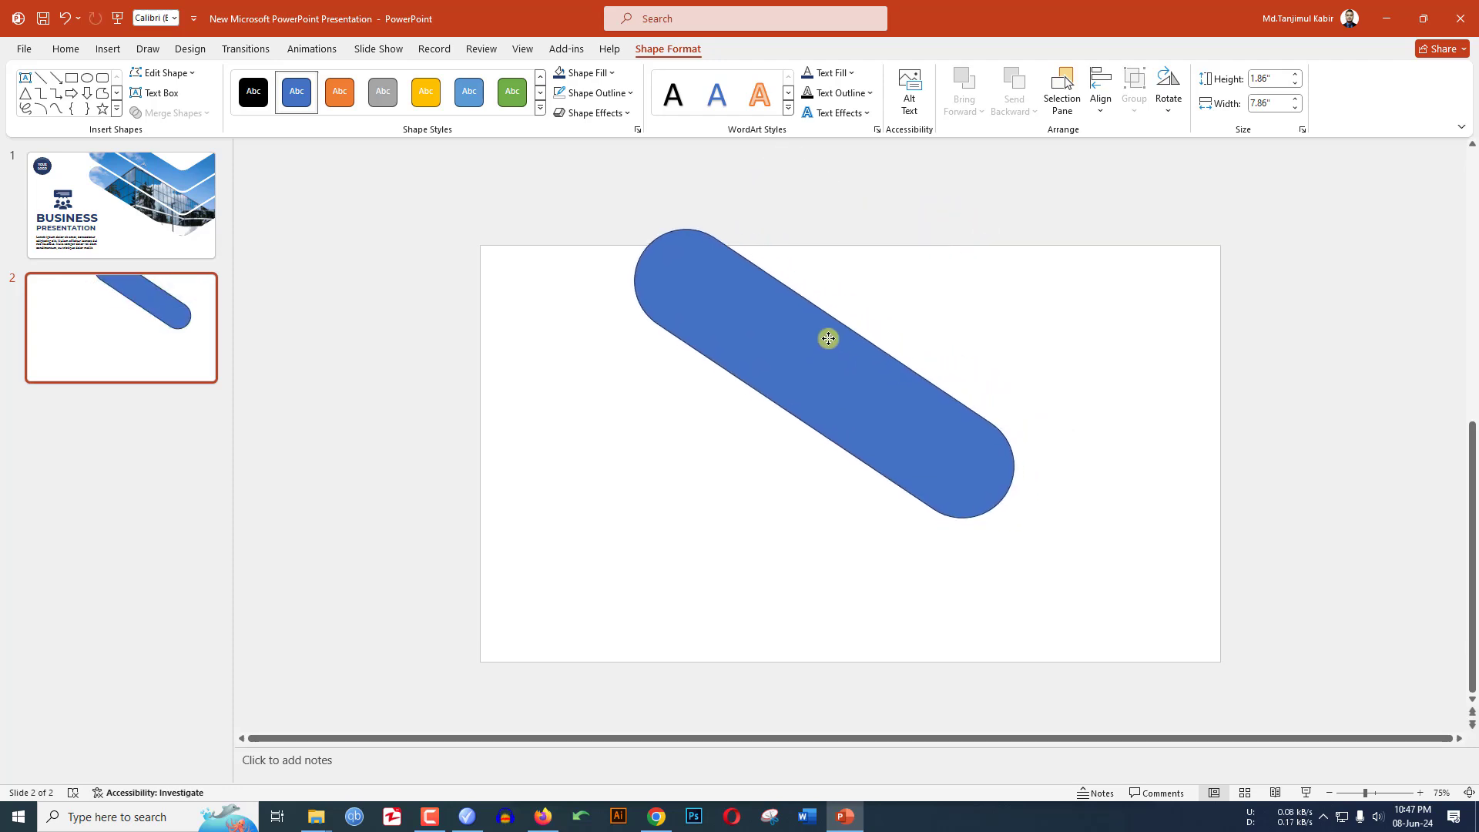
pyautogui.moveTo(1005, 473); pyautogui.dragTo(1038, 497)
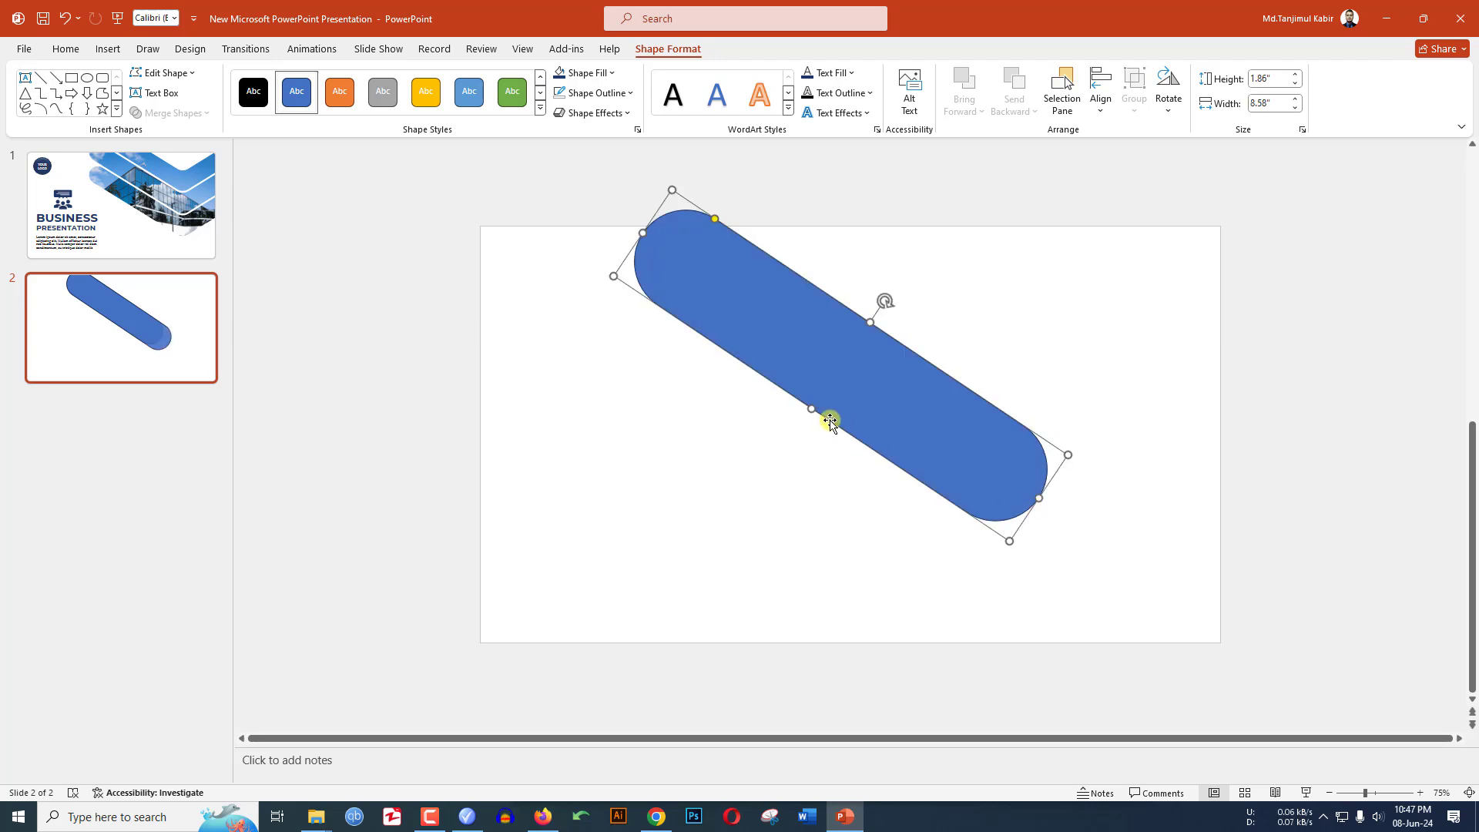
pyautogui.moveTo(813, 410); pyautogui.dragTo(808, 401)
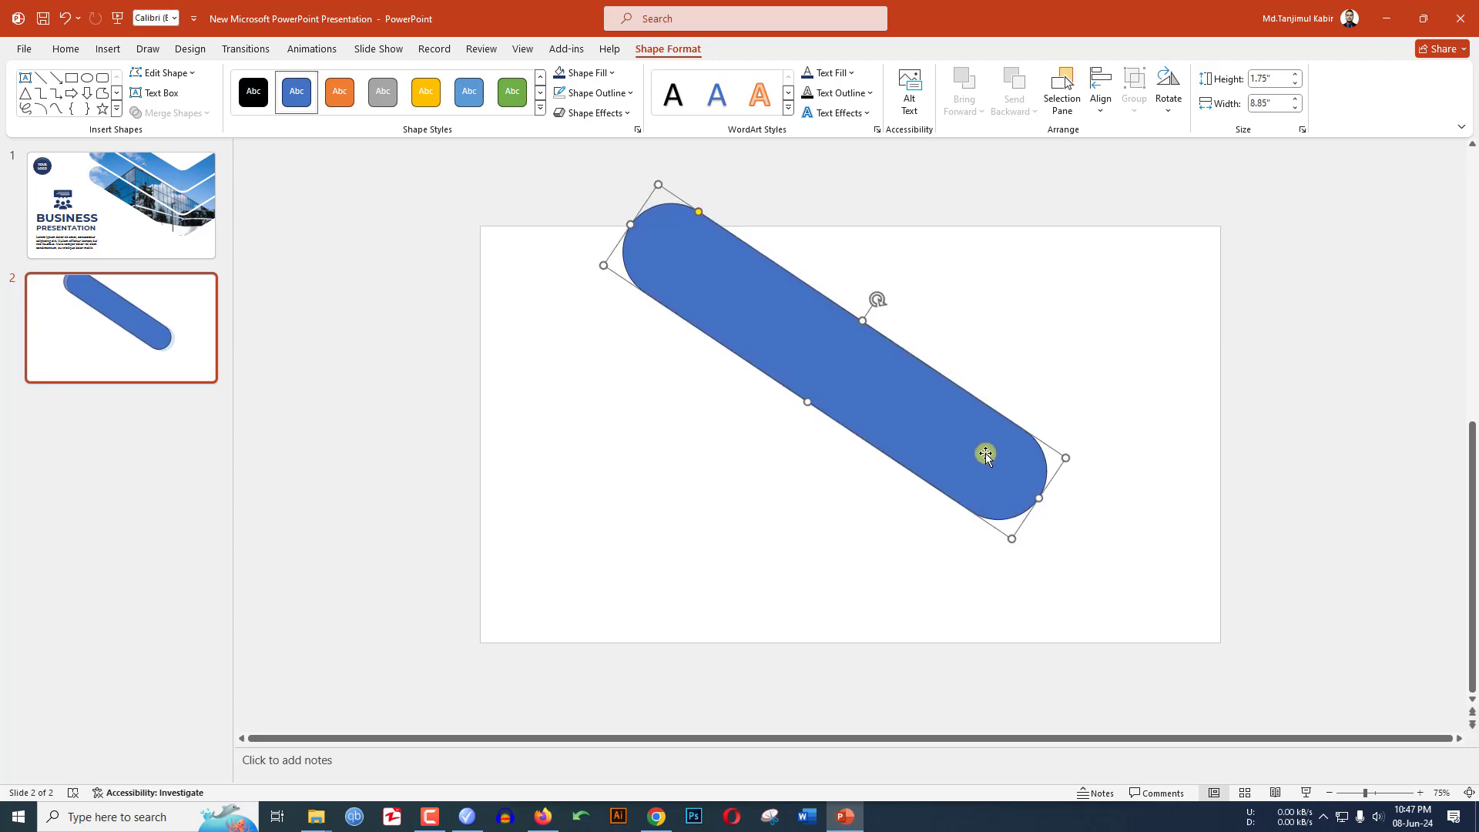
# Duplicate the pill, flip the copy horizontally, and place it to form a V.
pyautogui.hotkey('ctrl', 'd')
pyautogui.moveTo(974, 450); pyautogui.dragTo(995, 430)
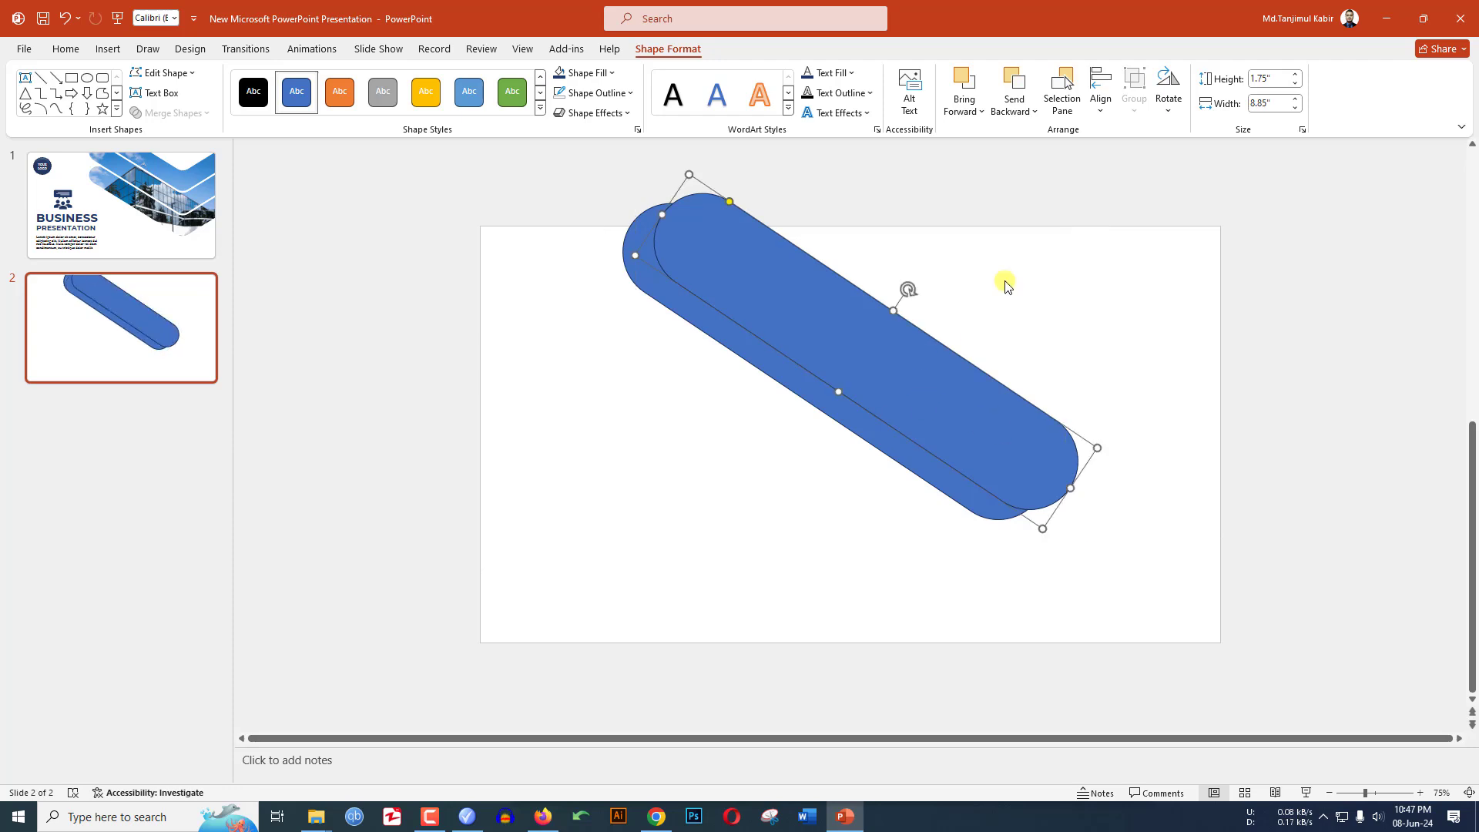
pyautogui.click(1167, 101)
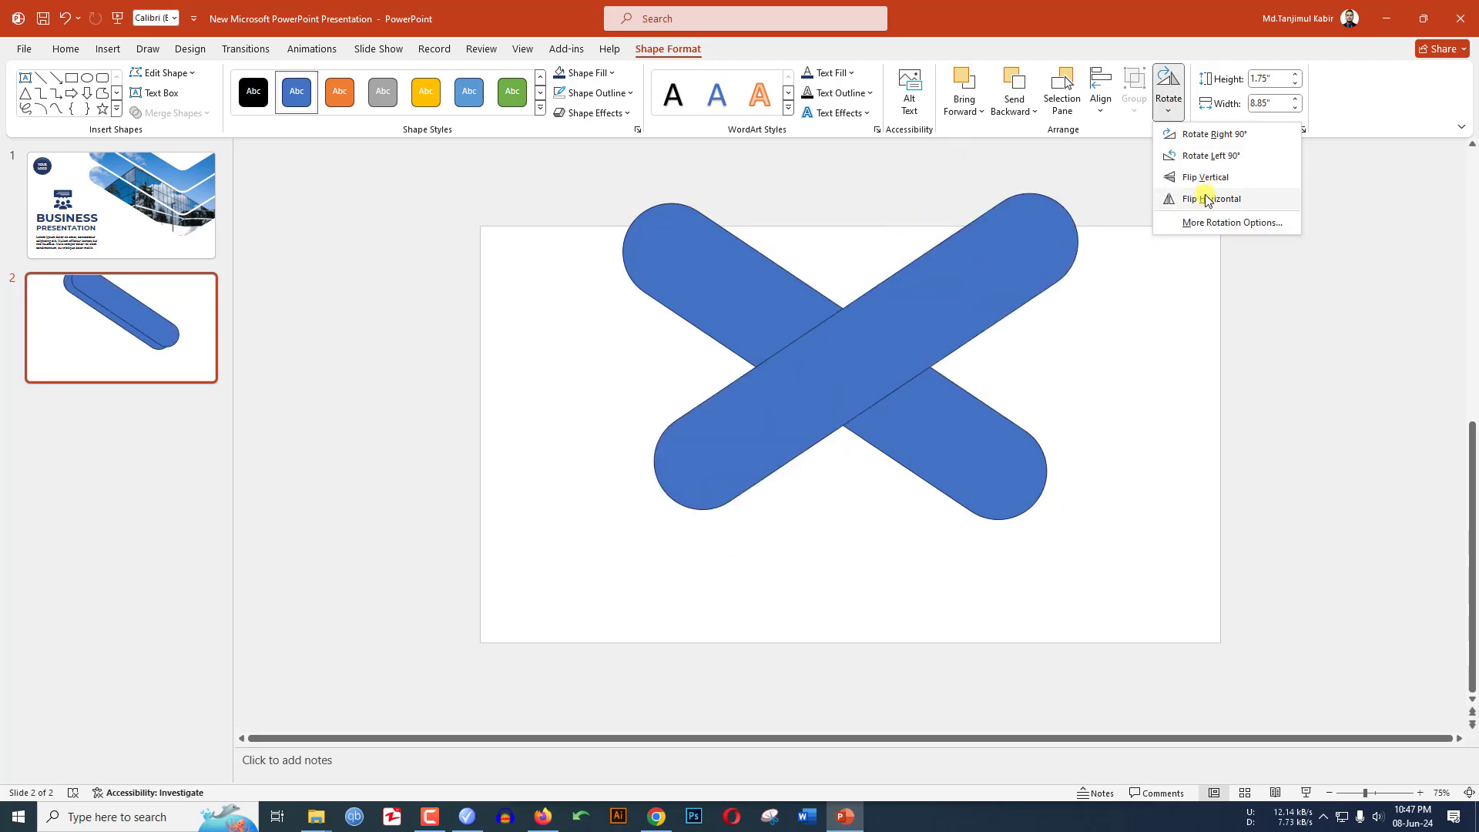
pyautogui.click(1206, 199)
pyautogui.moveTo(842, 386); pyautogui.dragTo(1131, 400)
# Union the two pills into a single V-shaped chevron.
pyautogui.click(832, 366)
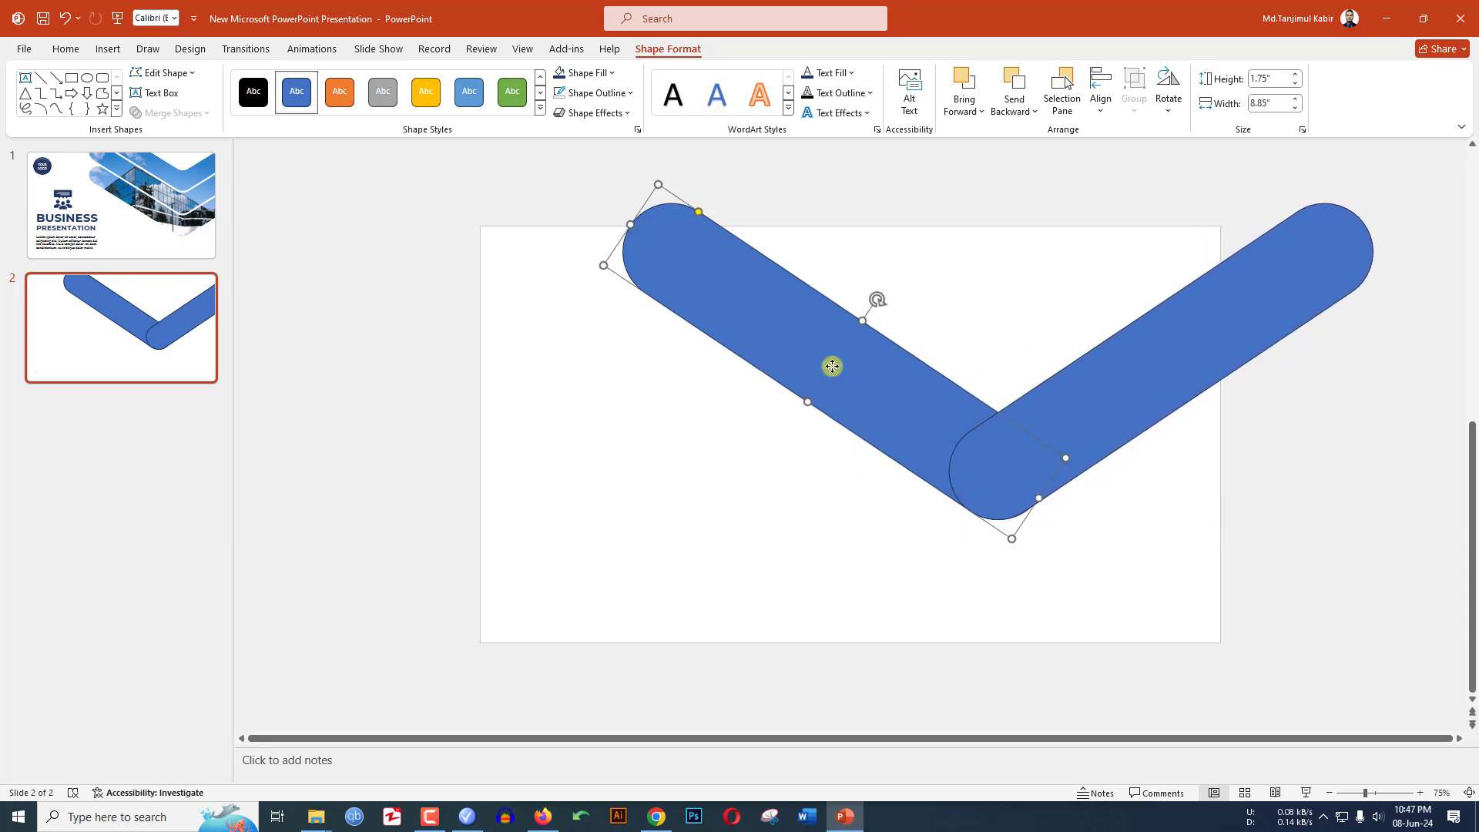
pyautogui.keyDown('shift'); pyautogui.click(1161, 372); pyautogui.keyUp('shift')
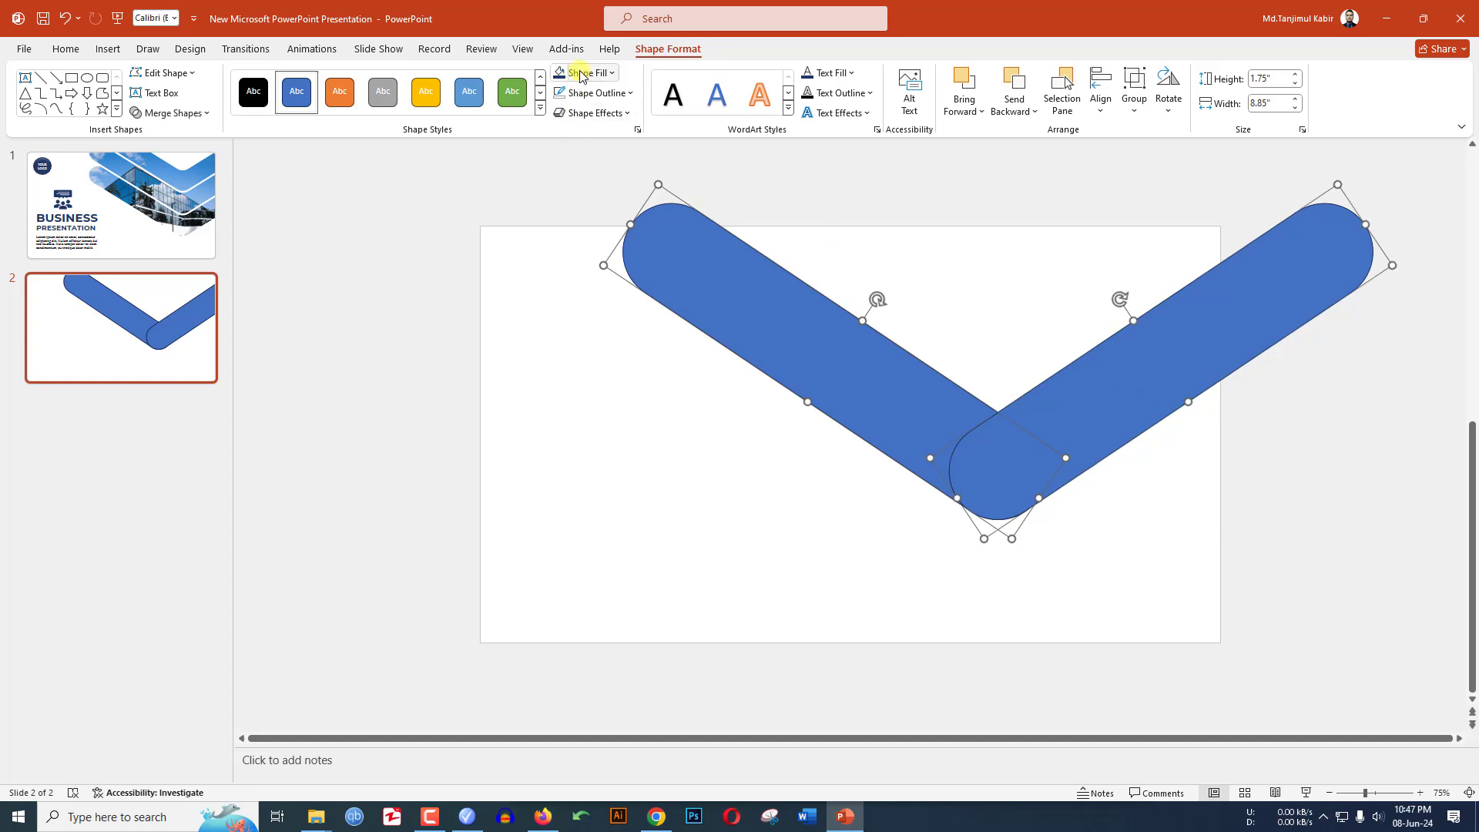
pyautogui.click(192, 113)
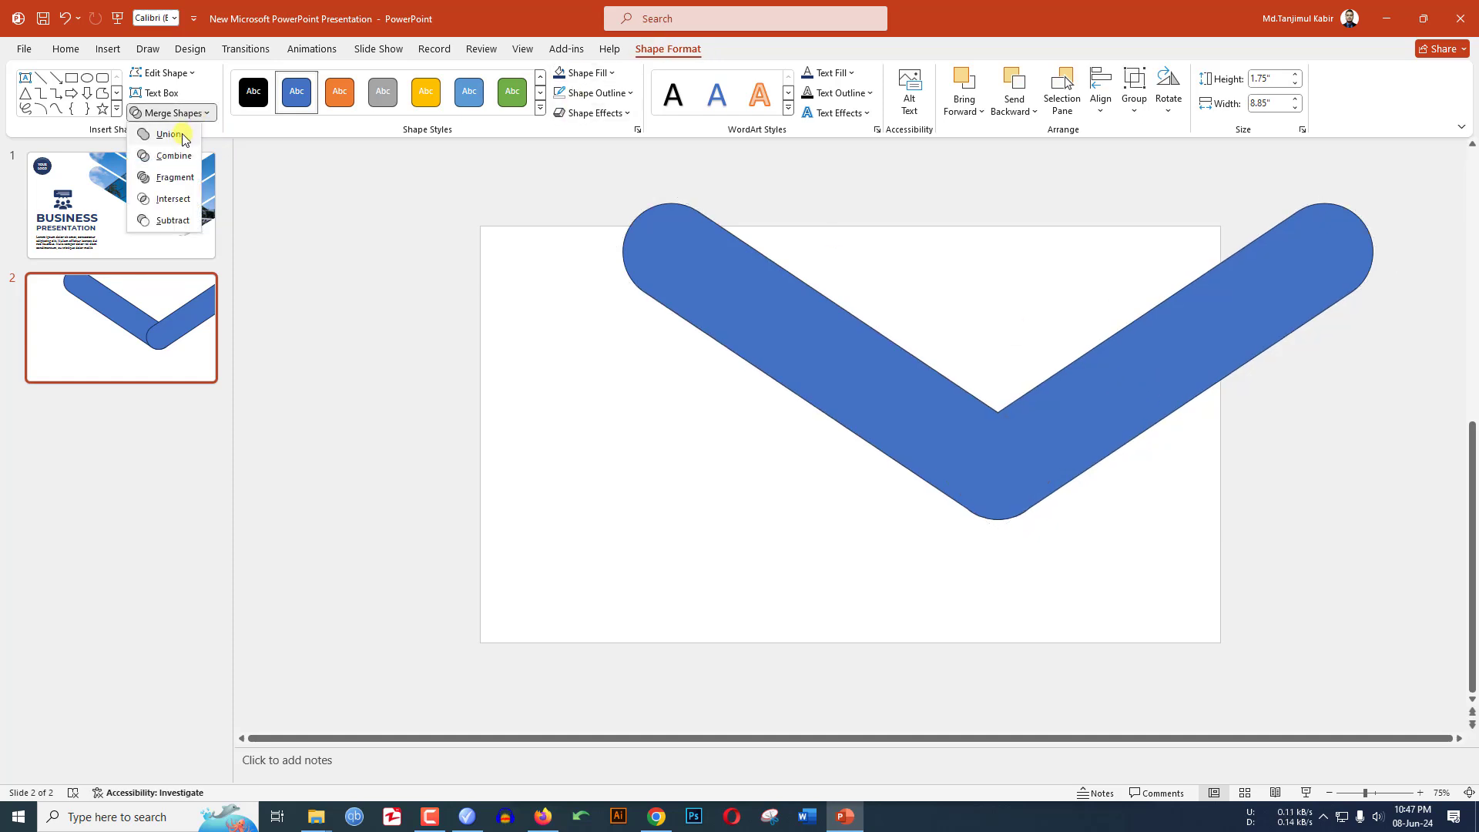
pyautogui.click(184, 135)
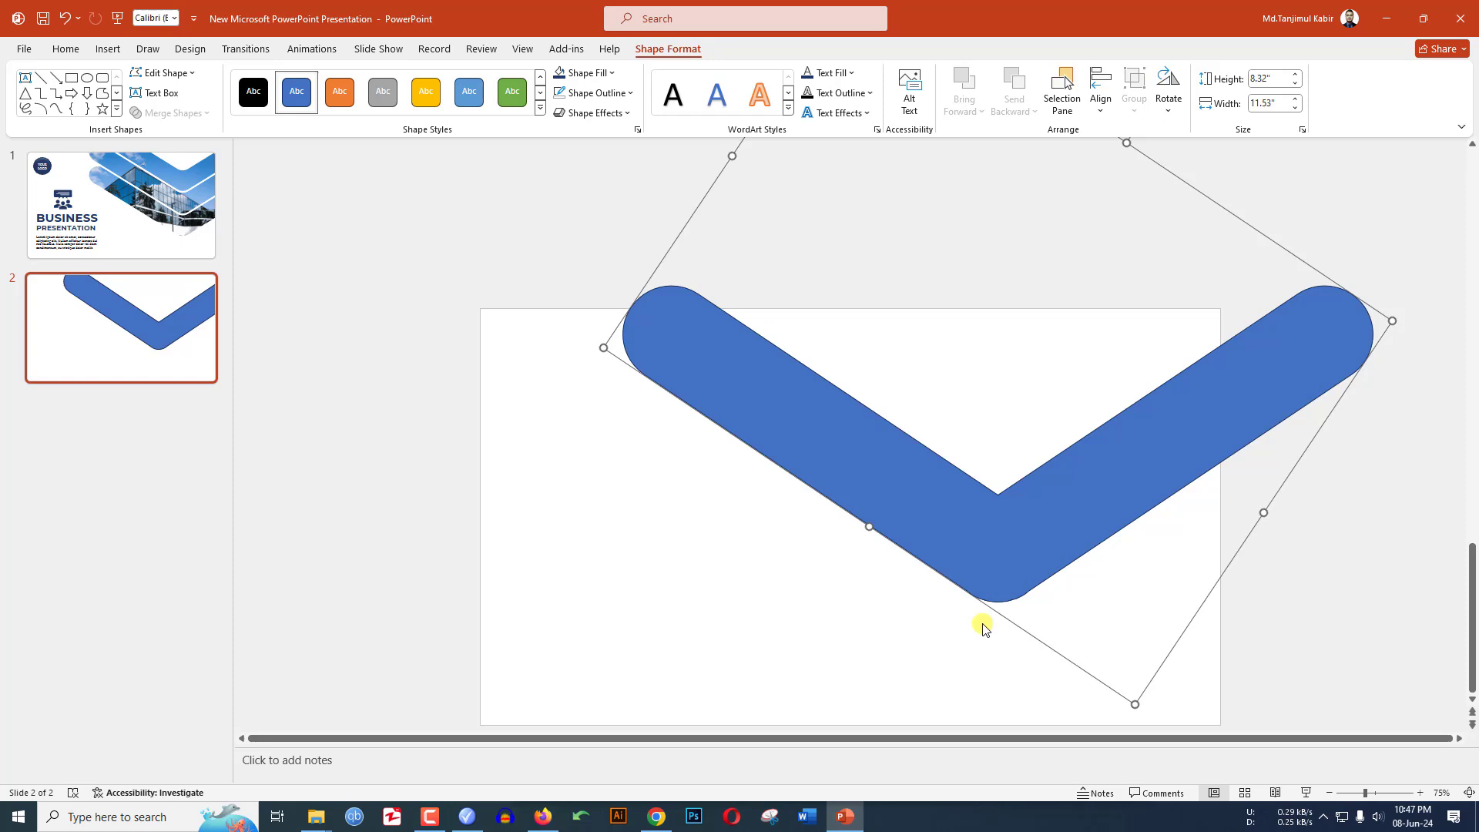
# Copy the V above the original and set both shapes to No Outline.
pyautogui.scroll(1, 982, 626)
pyautogui.moveTo(1034, 644); pyautogui.dragTo(1012, 519)
pyautogui.scroll(-1, 924, 393)
pyautogui.click(629, 92)
pyautogui.click(587, 341)
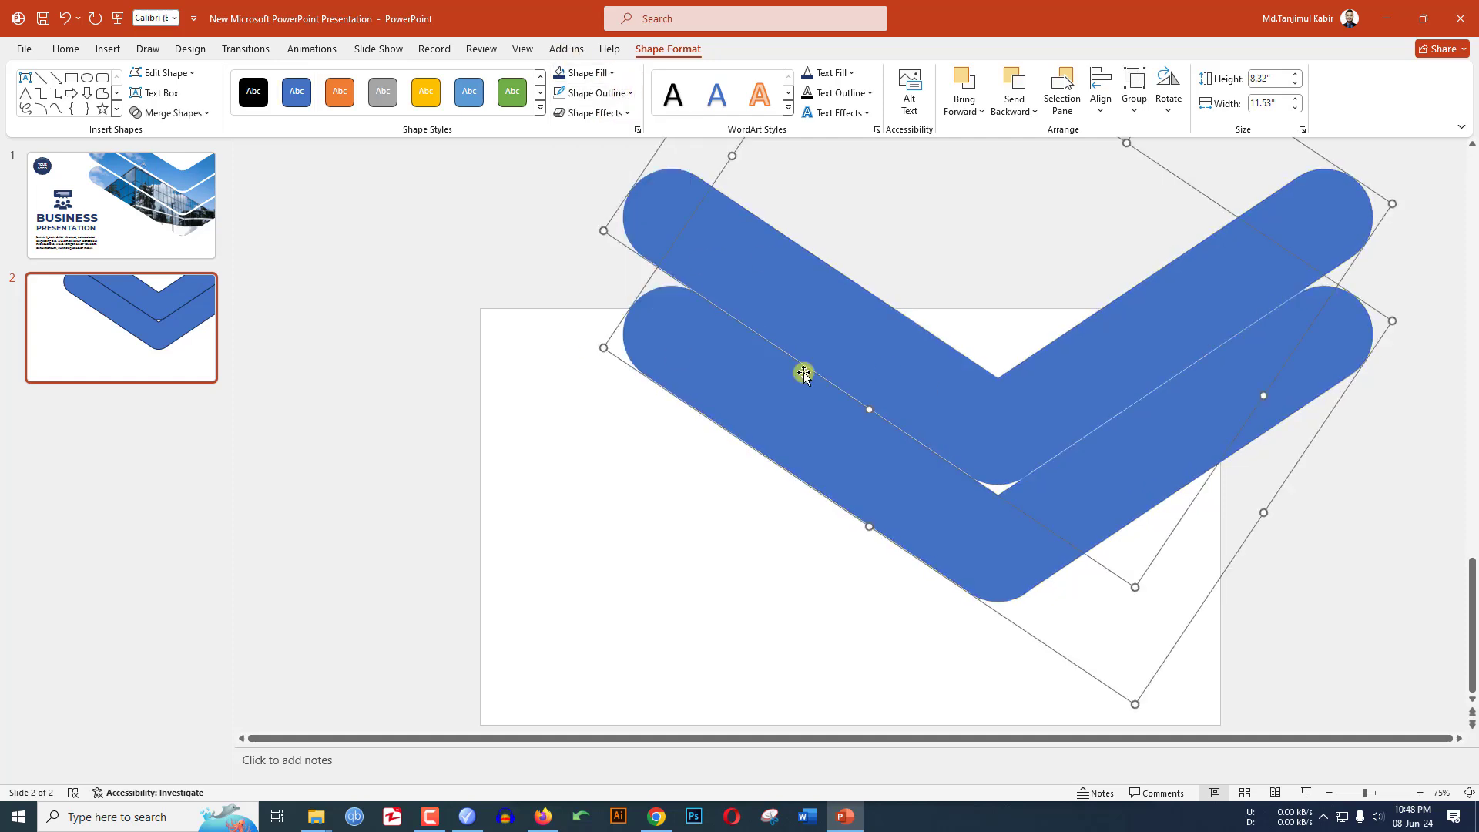
# Edit the lower V's points, deleting the notch vertex to flatten its top.
pyautogui.click(996, 329)
pyautogui.click(996, 385)
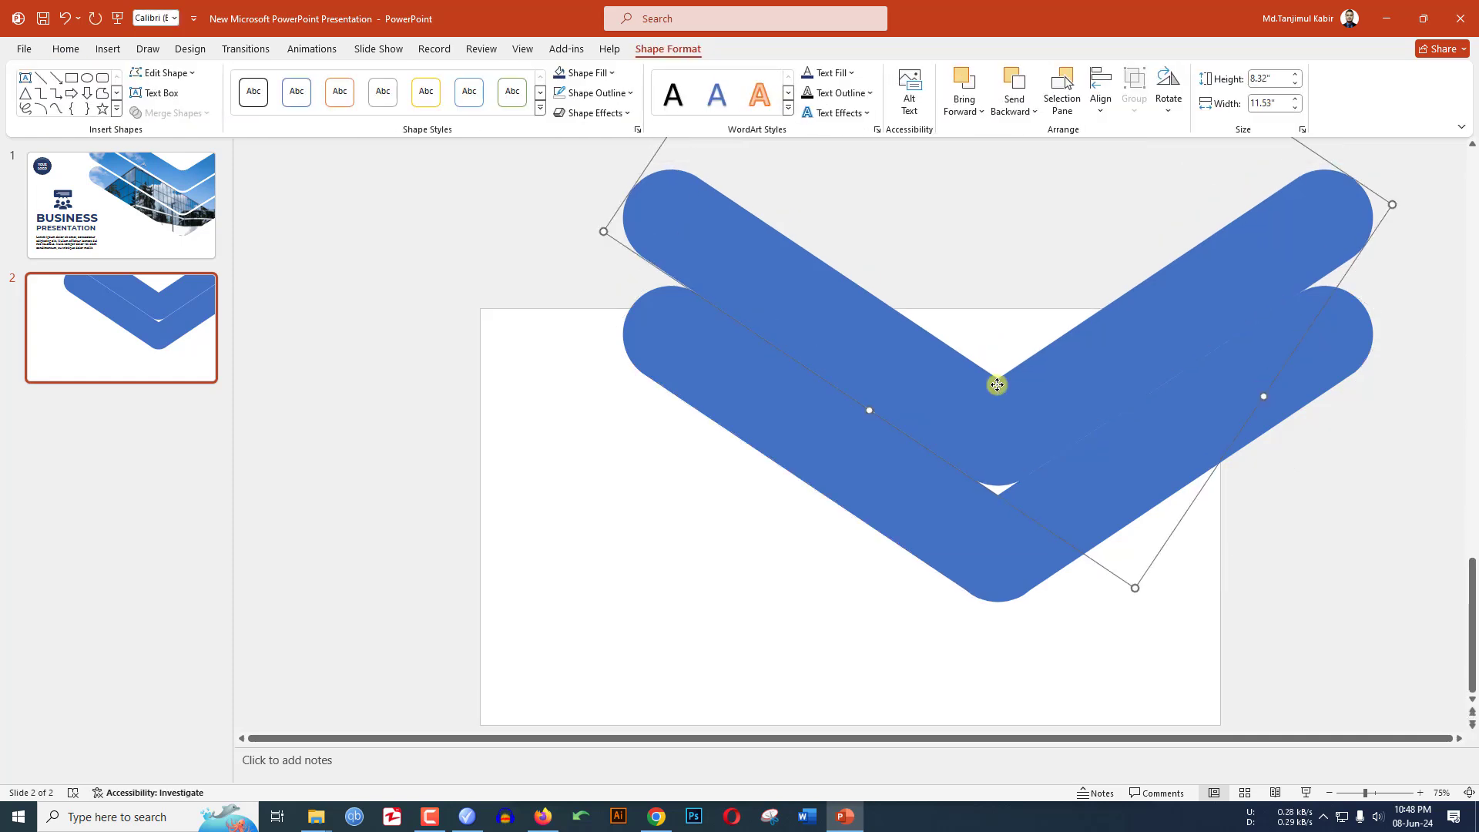
pyautogui.click(885, 587)
pyautogui.click(922, 516)
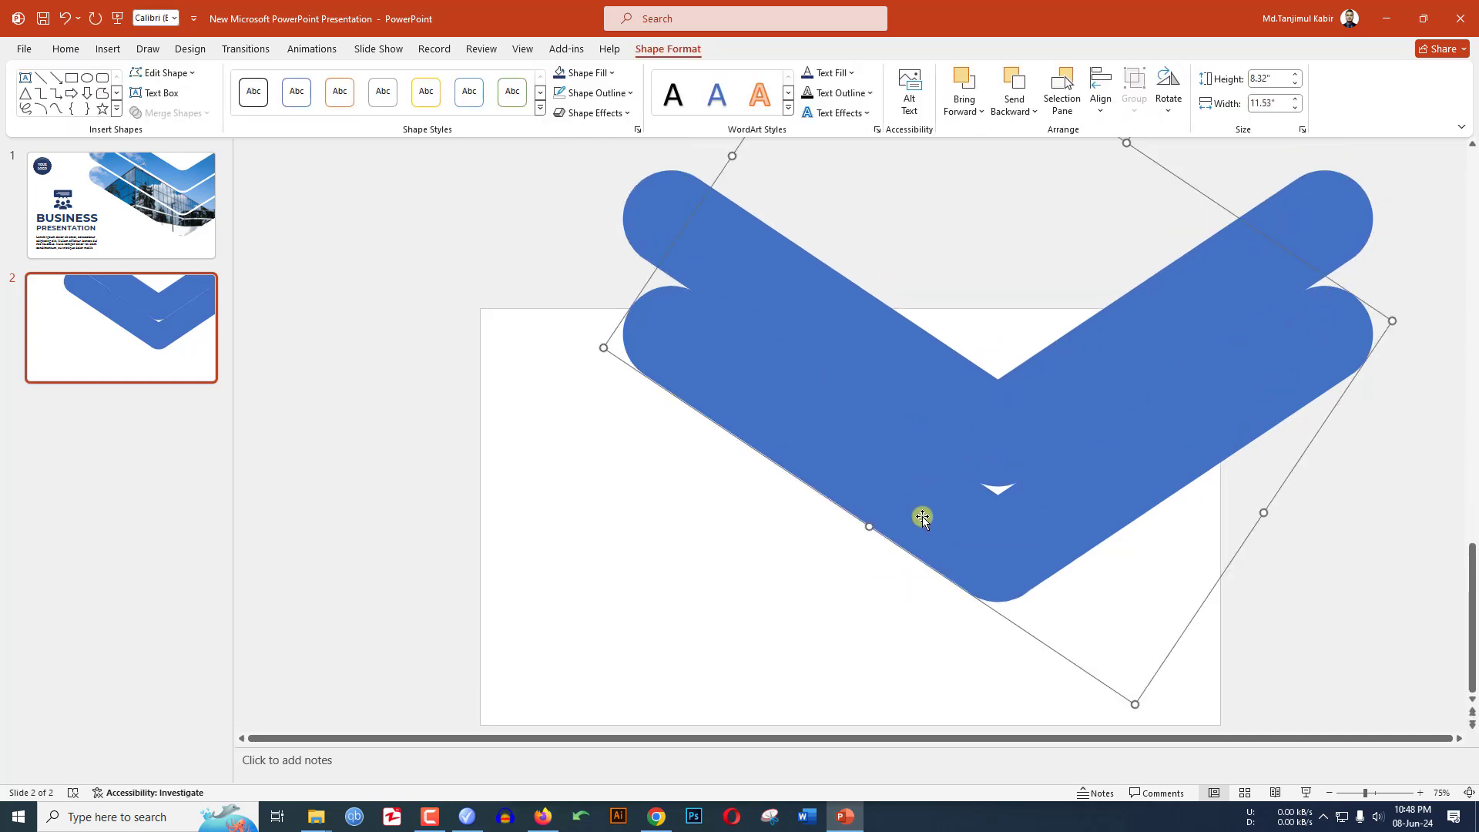
pyautogui.rightClick(883, 502)
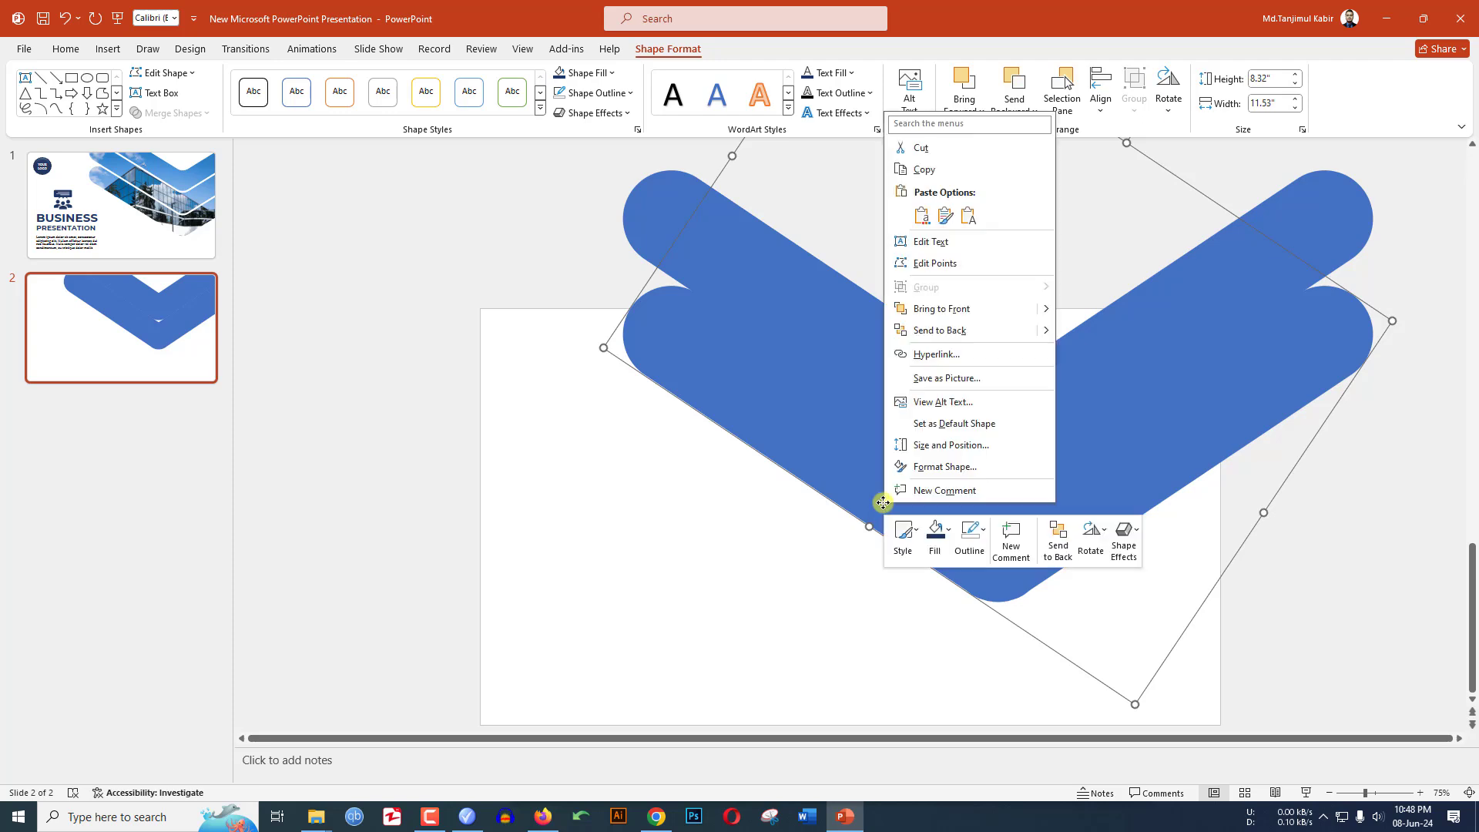
pyautogui.click(935, 266)
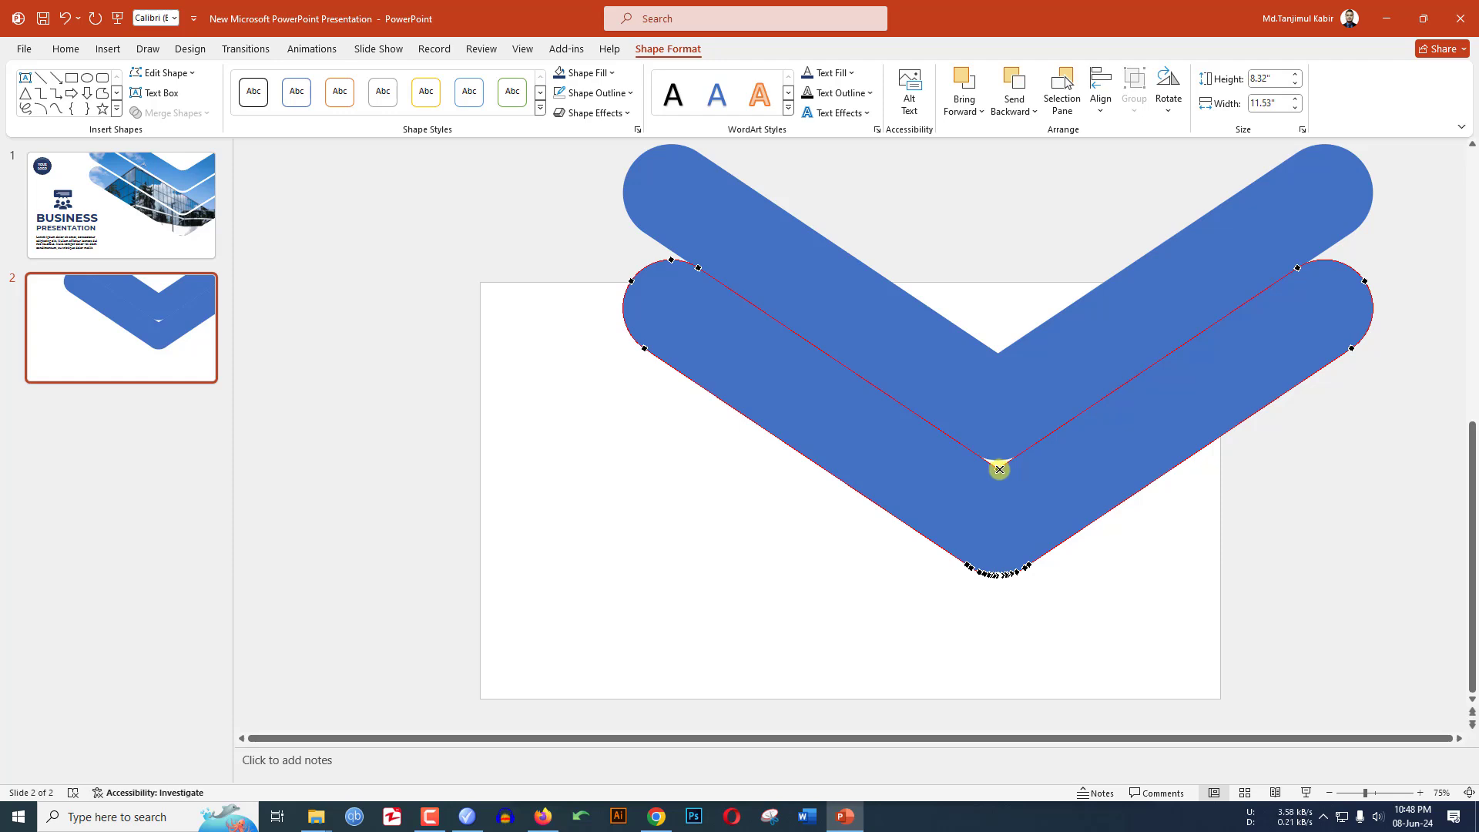
pyautogui.keyDown('ctrl'); pyautogui.click(998, 468); pyautogui.keyUp('ctrl')
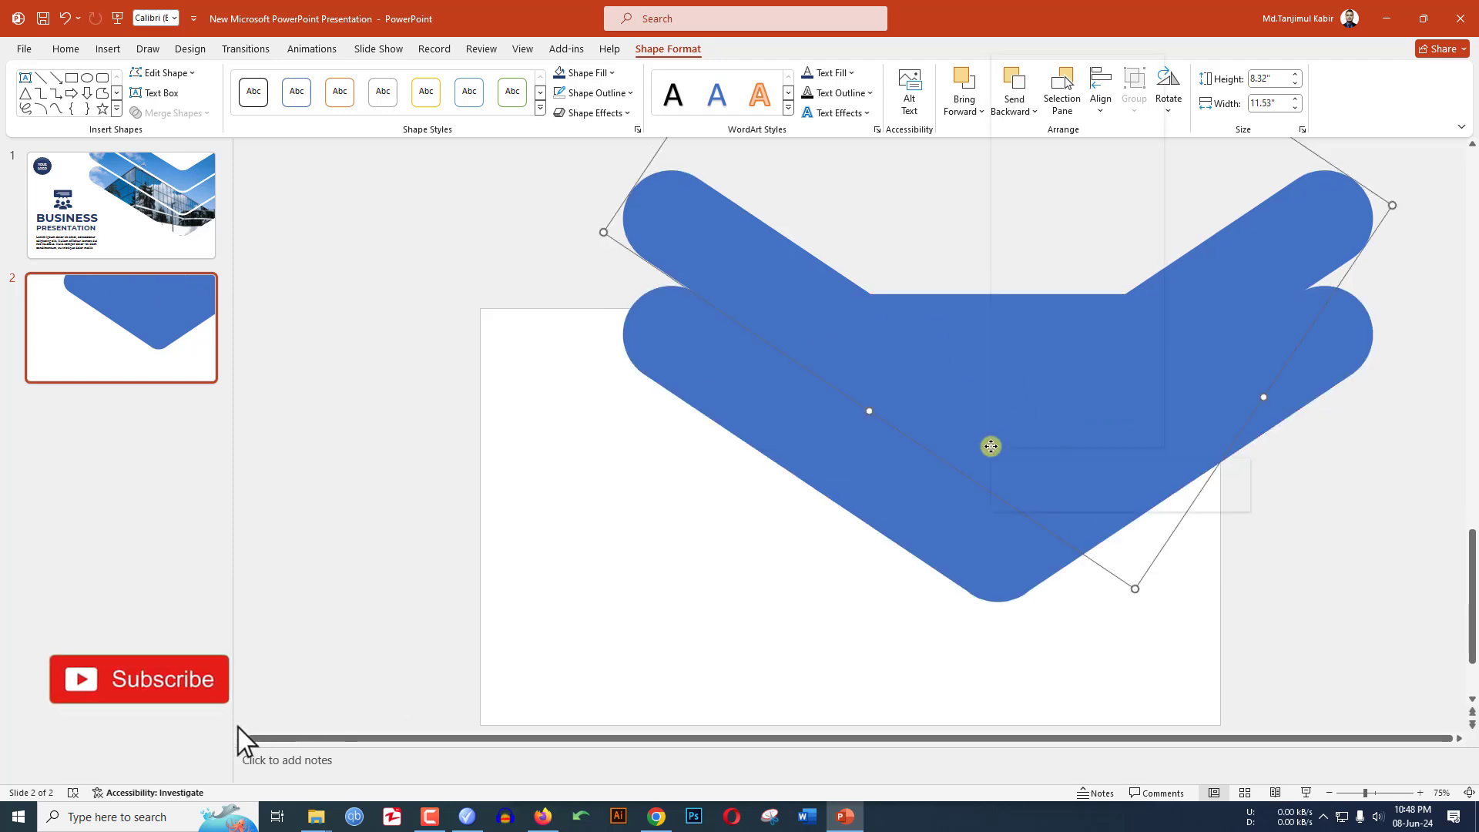
pyautogui.click(992, 447)
pyautogui.rightClick(992, 447)
# Fragment the lower and upper chevron shapes into separate pieces.
pyautogui.press('Escape')
pyautogui.click(801, 516)
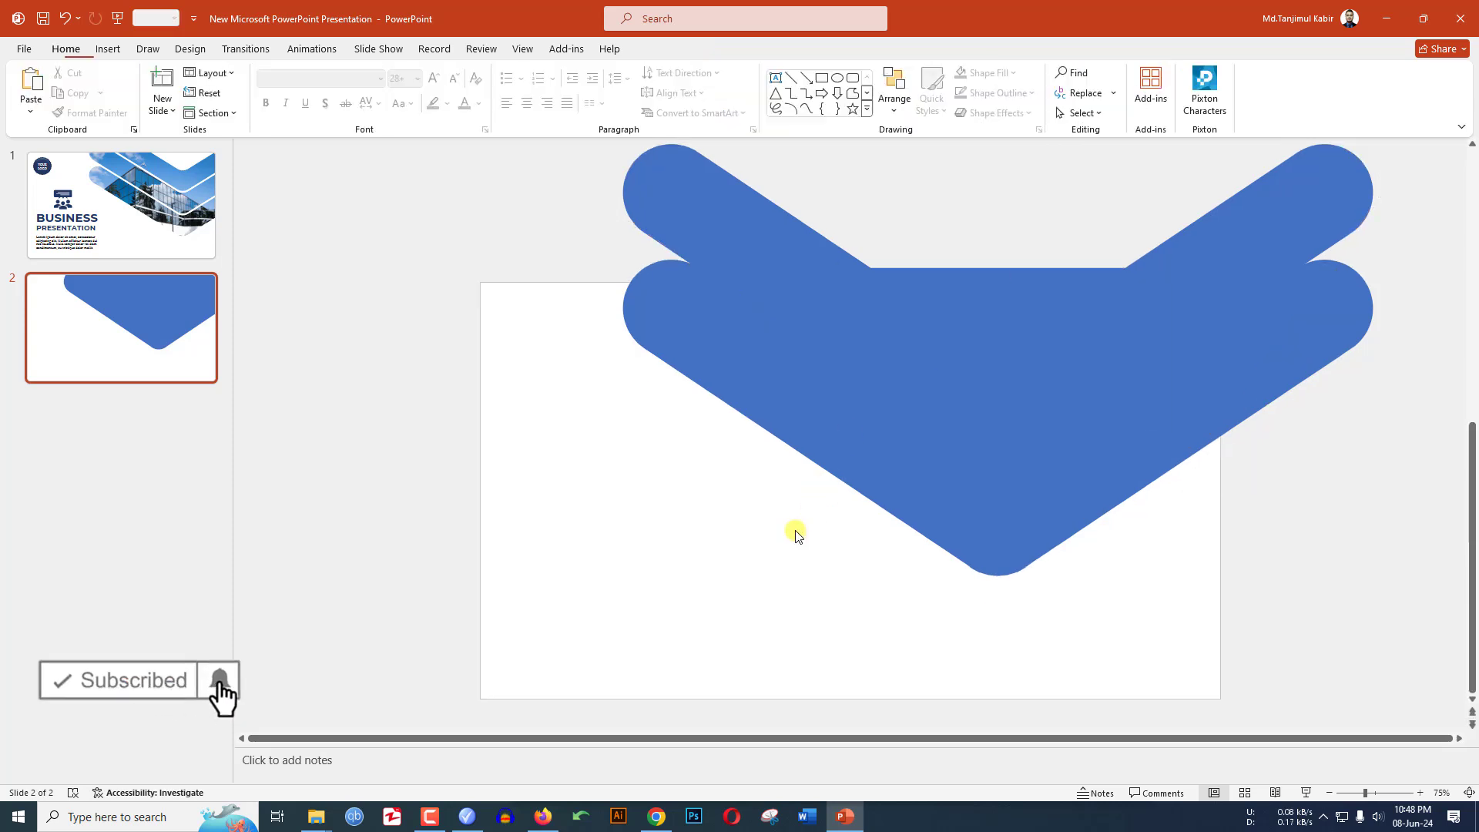
pyautogui.click(705, 327)
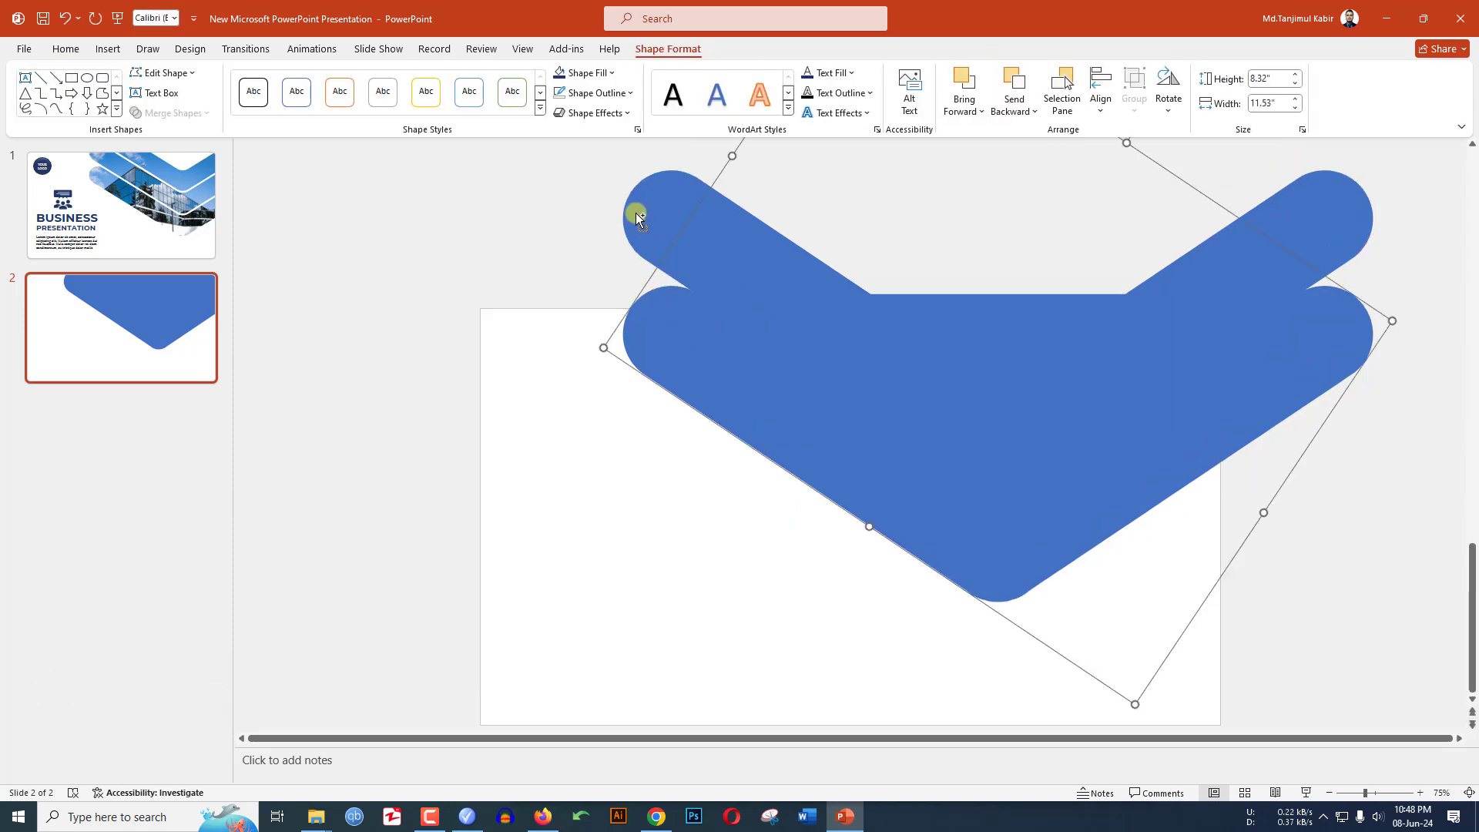
pyautogui.keyDown('shift'); pyautogui.click(659, 210); pyautogui.keyUp('shift')
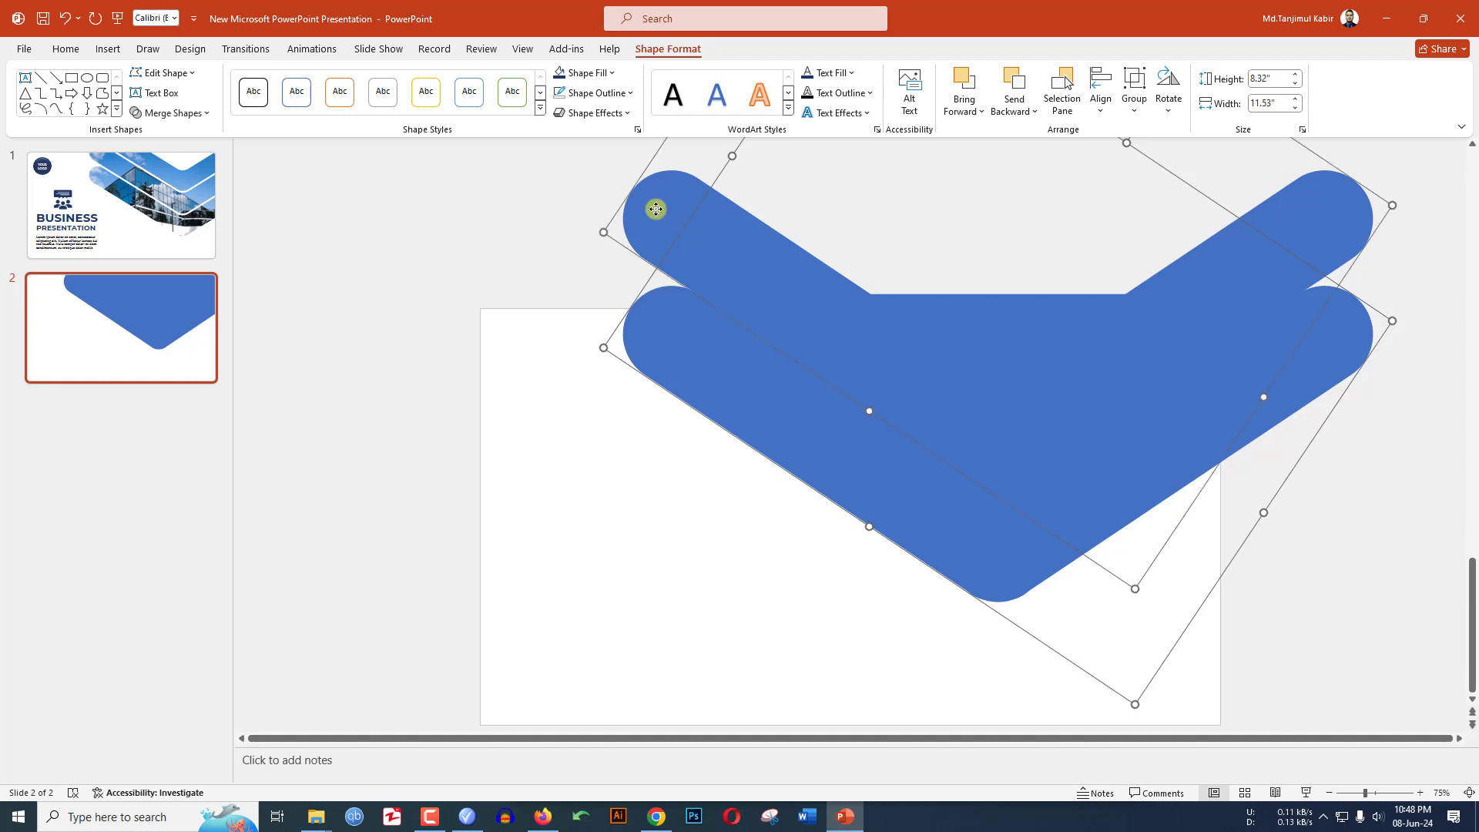
pyautogui.click(205, 113)
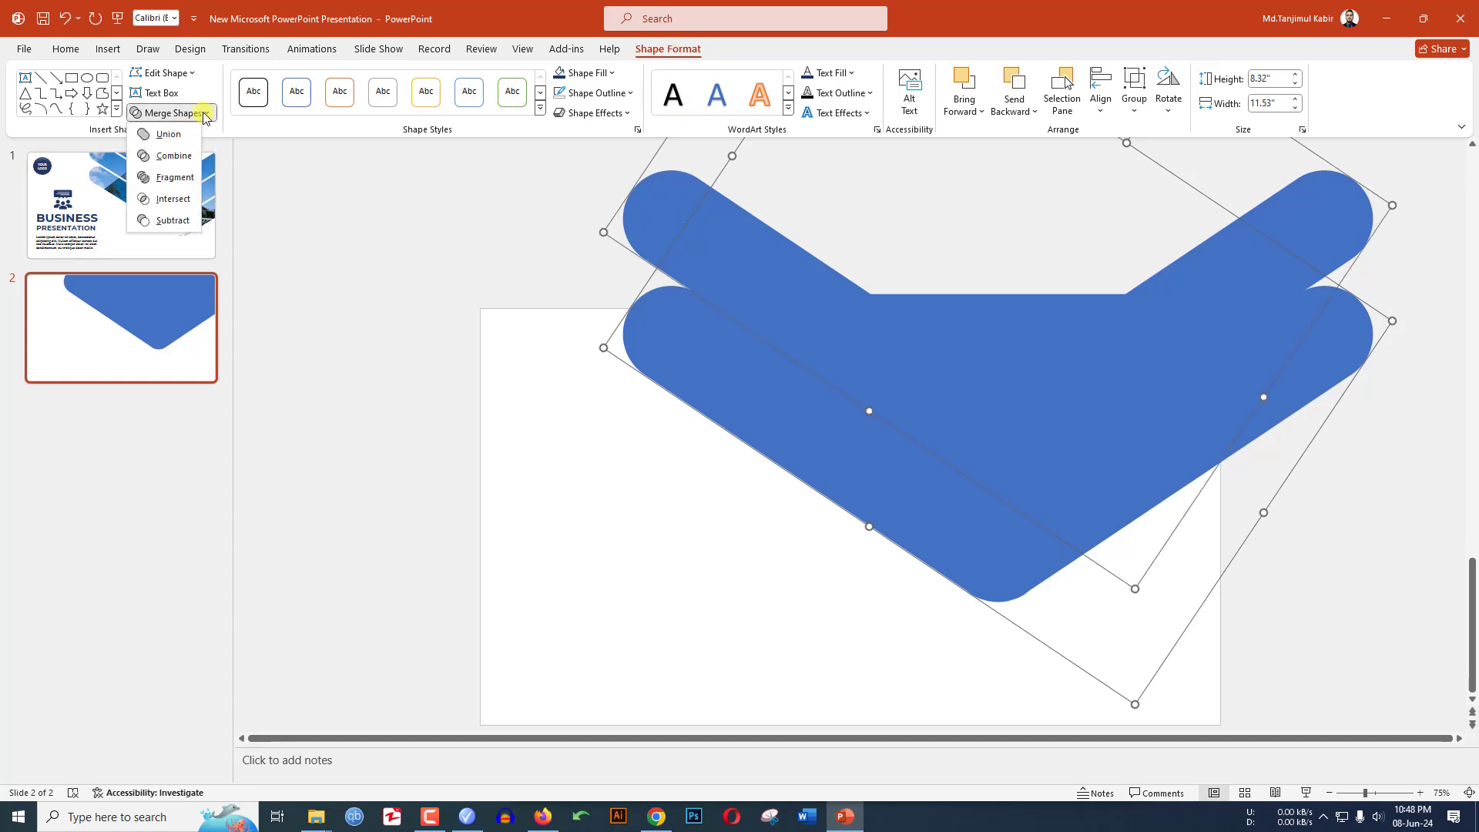
pyautogui.click(179, 183)
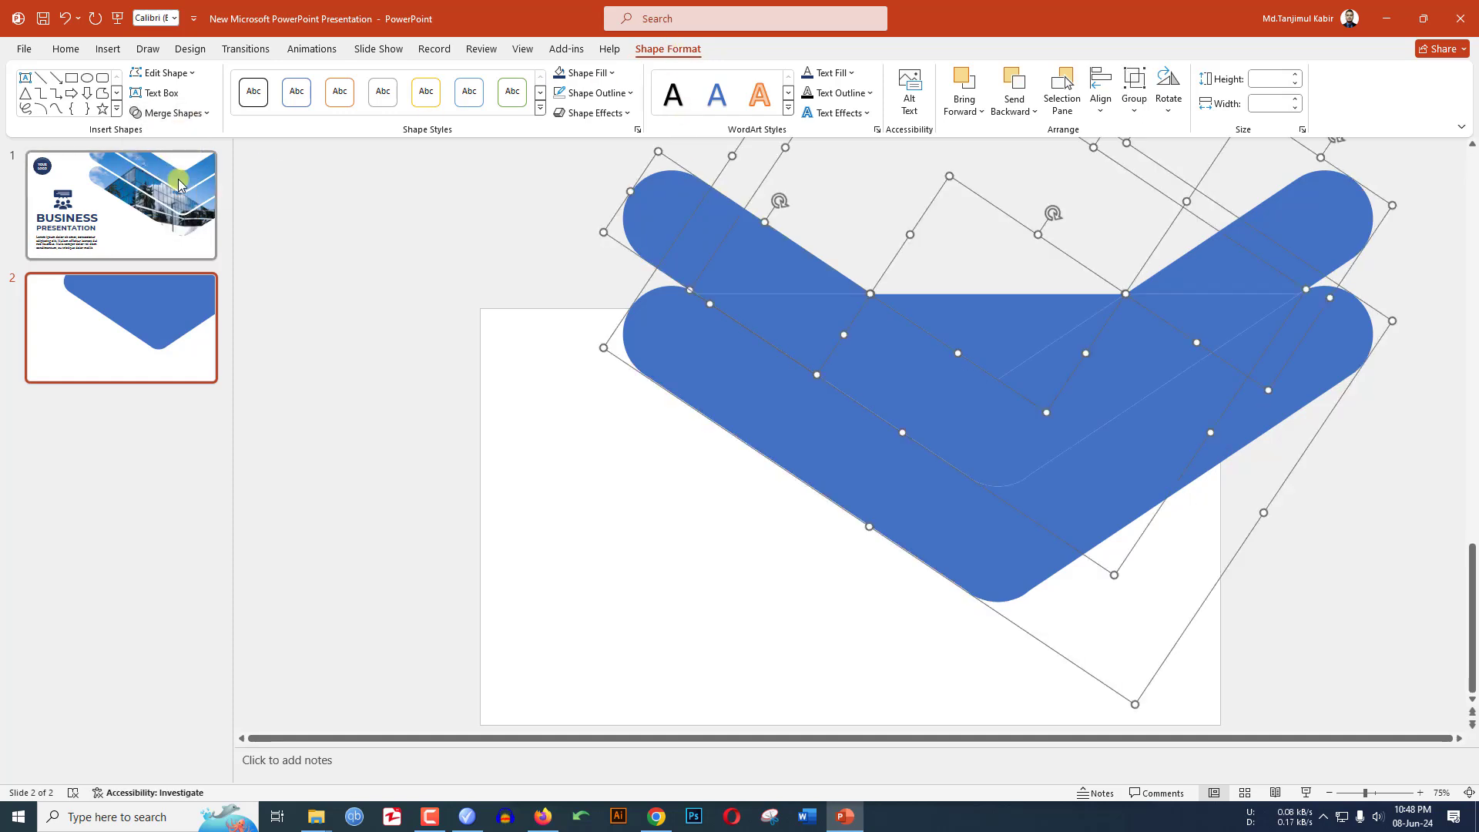
# Delete the unwanted fragments, leaving only the thin V-shaped band.
pyautogui.click(654, 529)
pyautogui.click(745, 240)
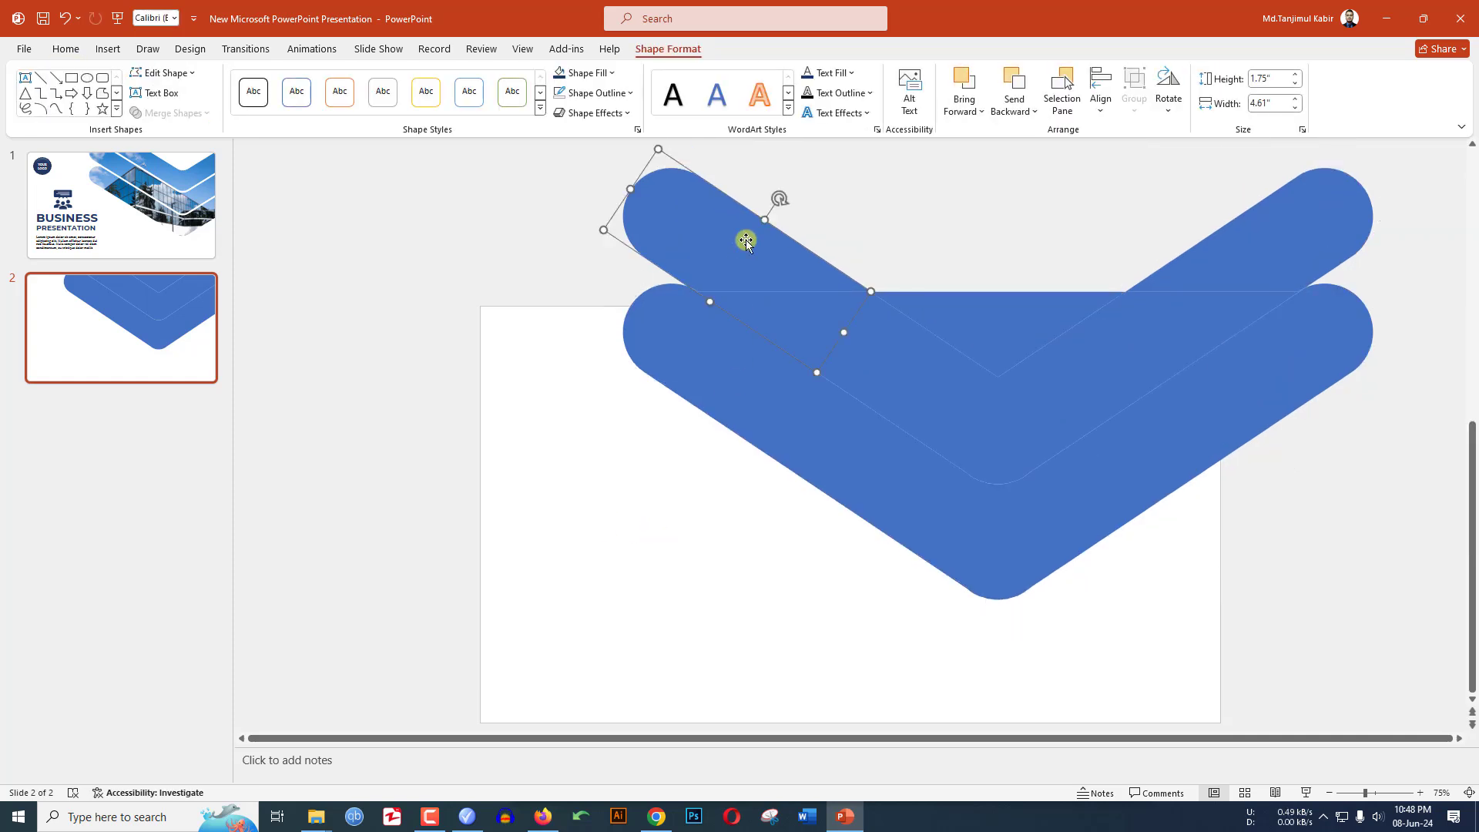
pyautogui.press('Delete')
pyautogui.click(894, 335)
pyautogui.press('Delete')
pyautogui.click(984, 306)
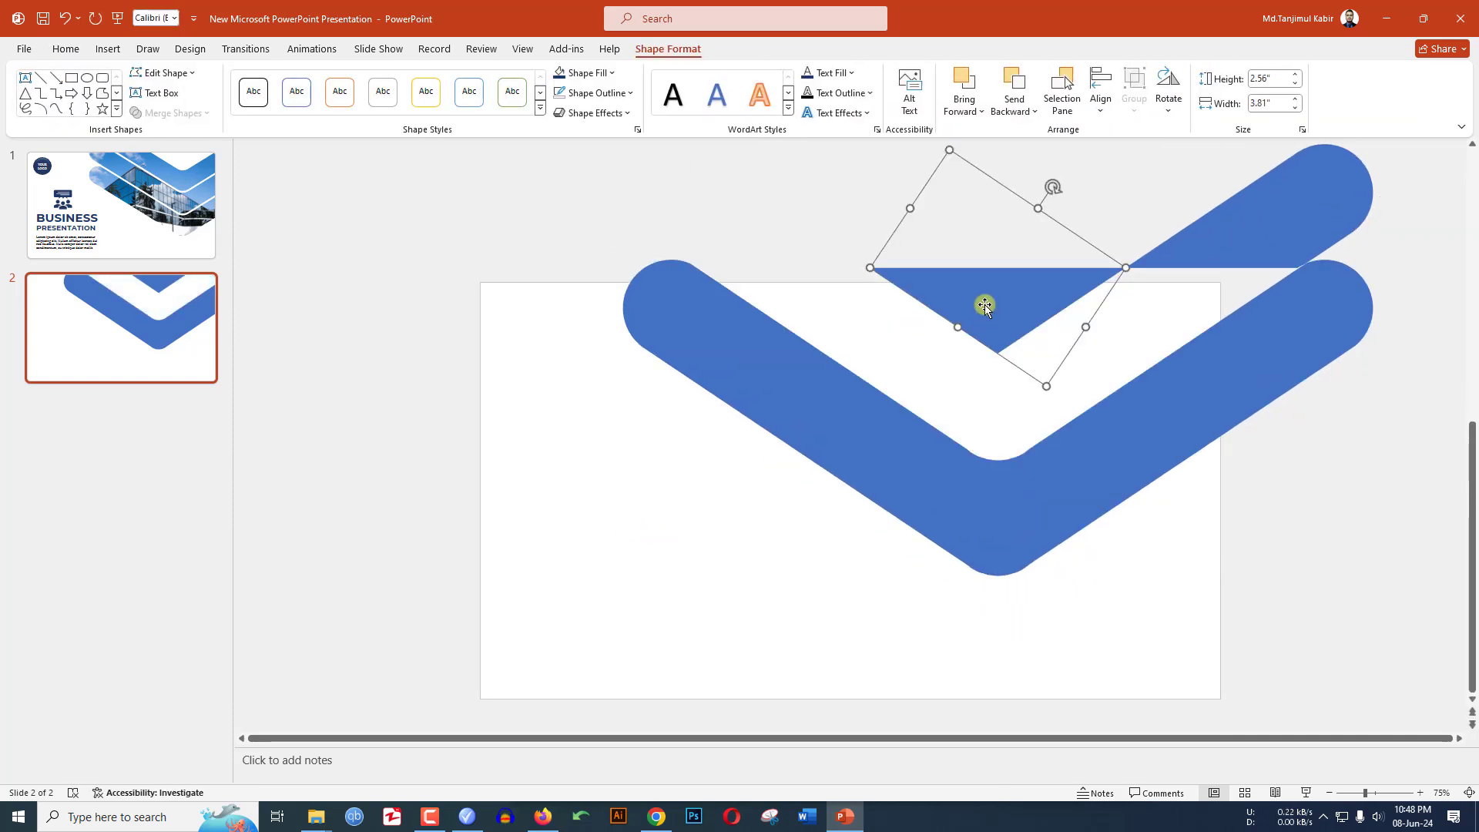
pyautogui.press('Delete')
pyautogui.scroll(-1, 1223, 242)
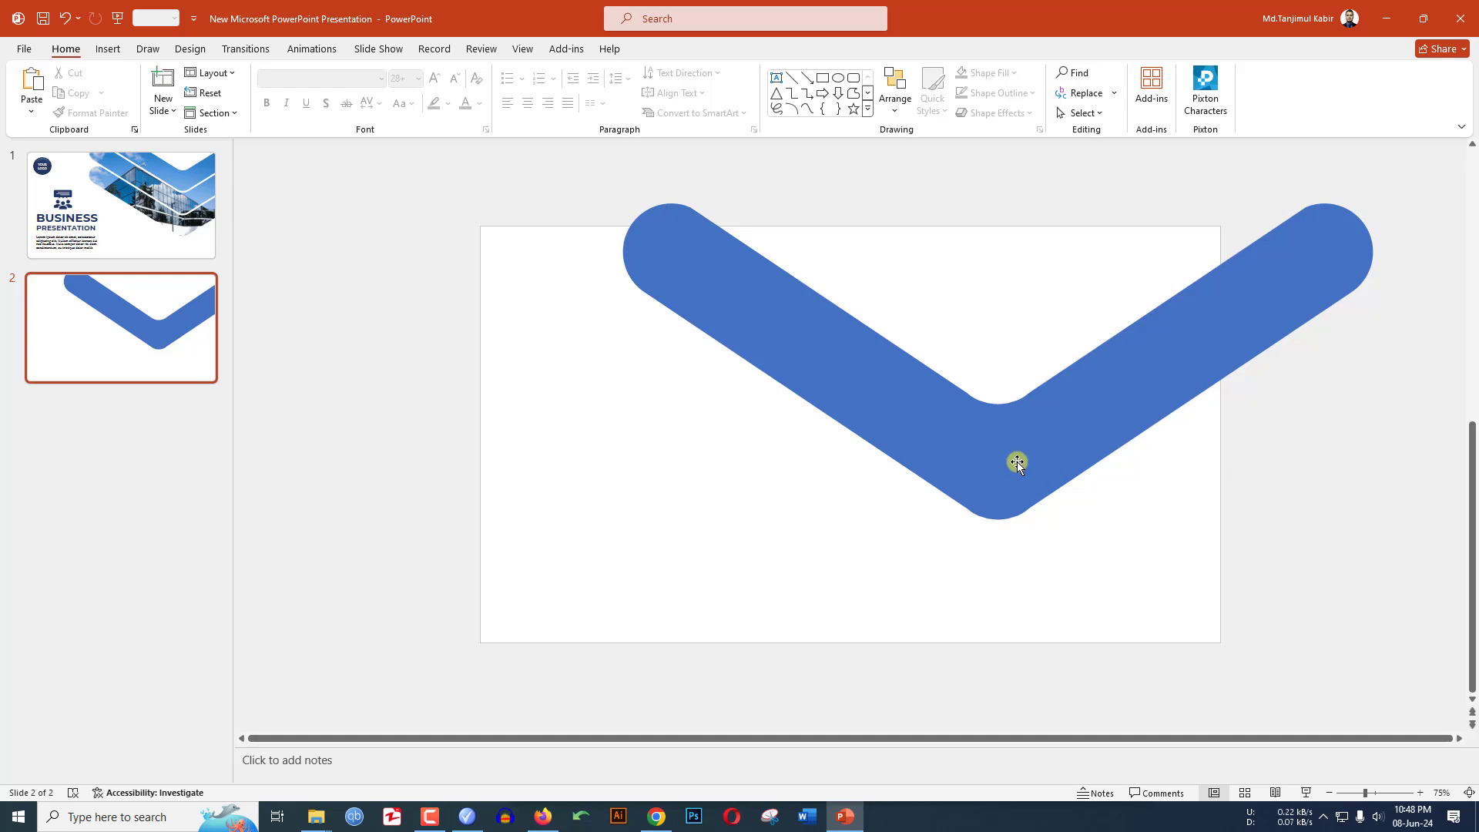
pyautogui.click(1018, 460)
pyautogui.scroll(1, 1016, 462)
# Duplicate the chevron twice, stacking the copies above the original.
pyautogui.moveTo(1136, 475); pyautogui.dragTo(1219, 531)
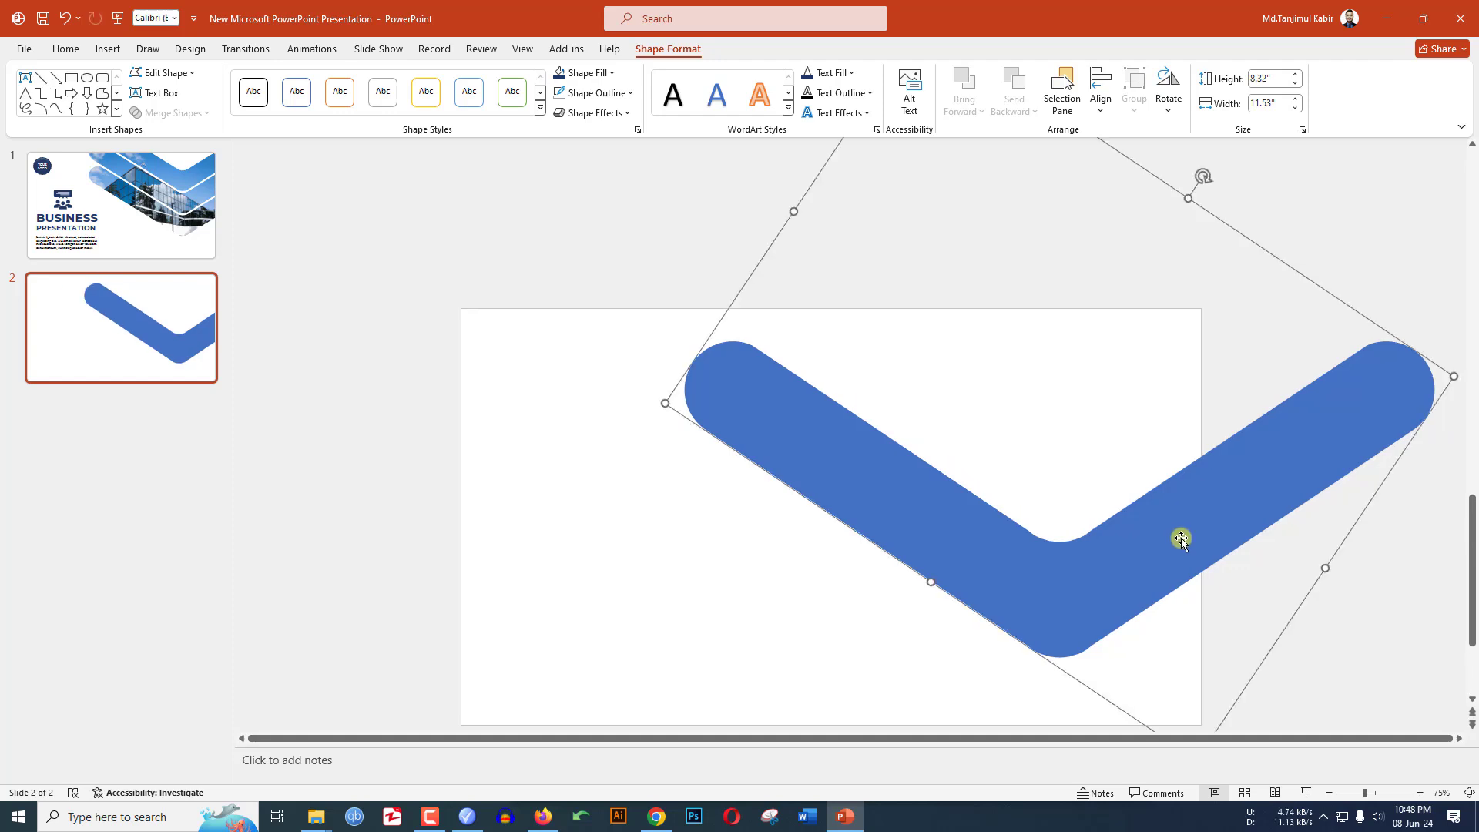
pyautogui.hotkey('ctrl', 'd')
pyautogui.moveTo(1125, 588); pyautogui.dragTo(1093, 465)
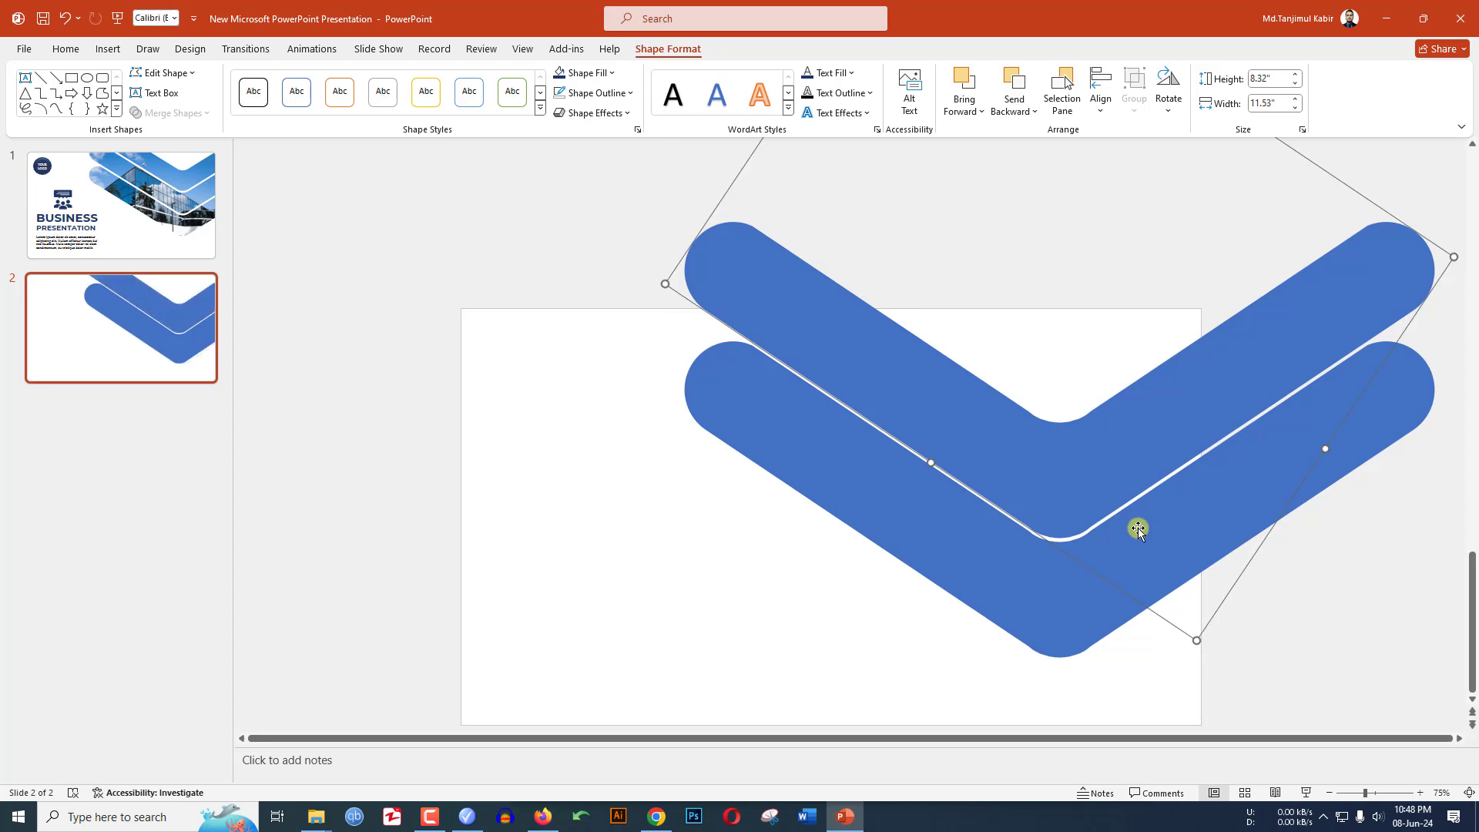
pyautogui.hotkey('ctrl', 'd')
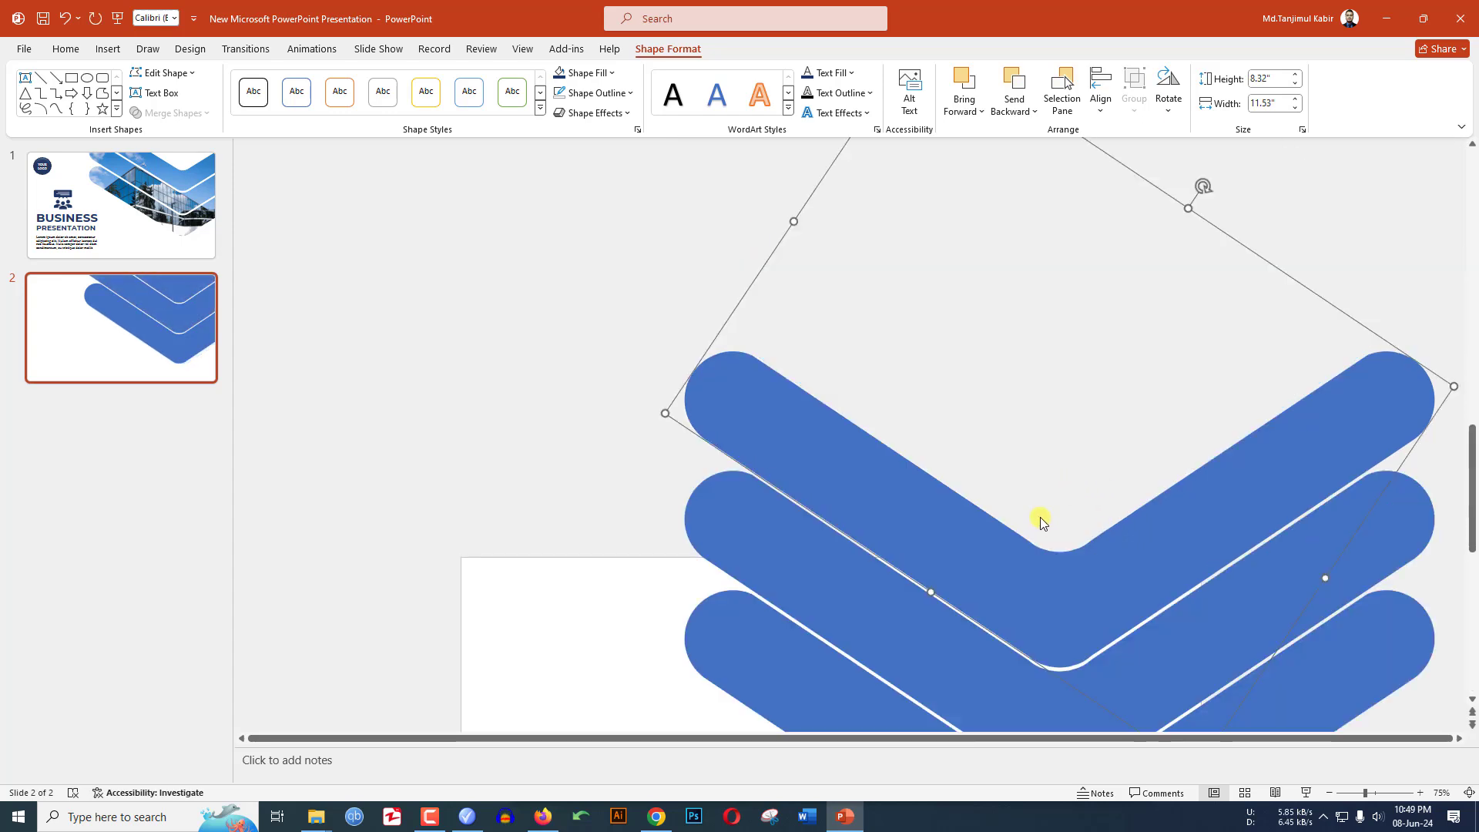
# Select all three chevrons and nudge them slightly down.
pyautogui.scroll(-5, 1079, 508)
pyautogui.click(703, 356)
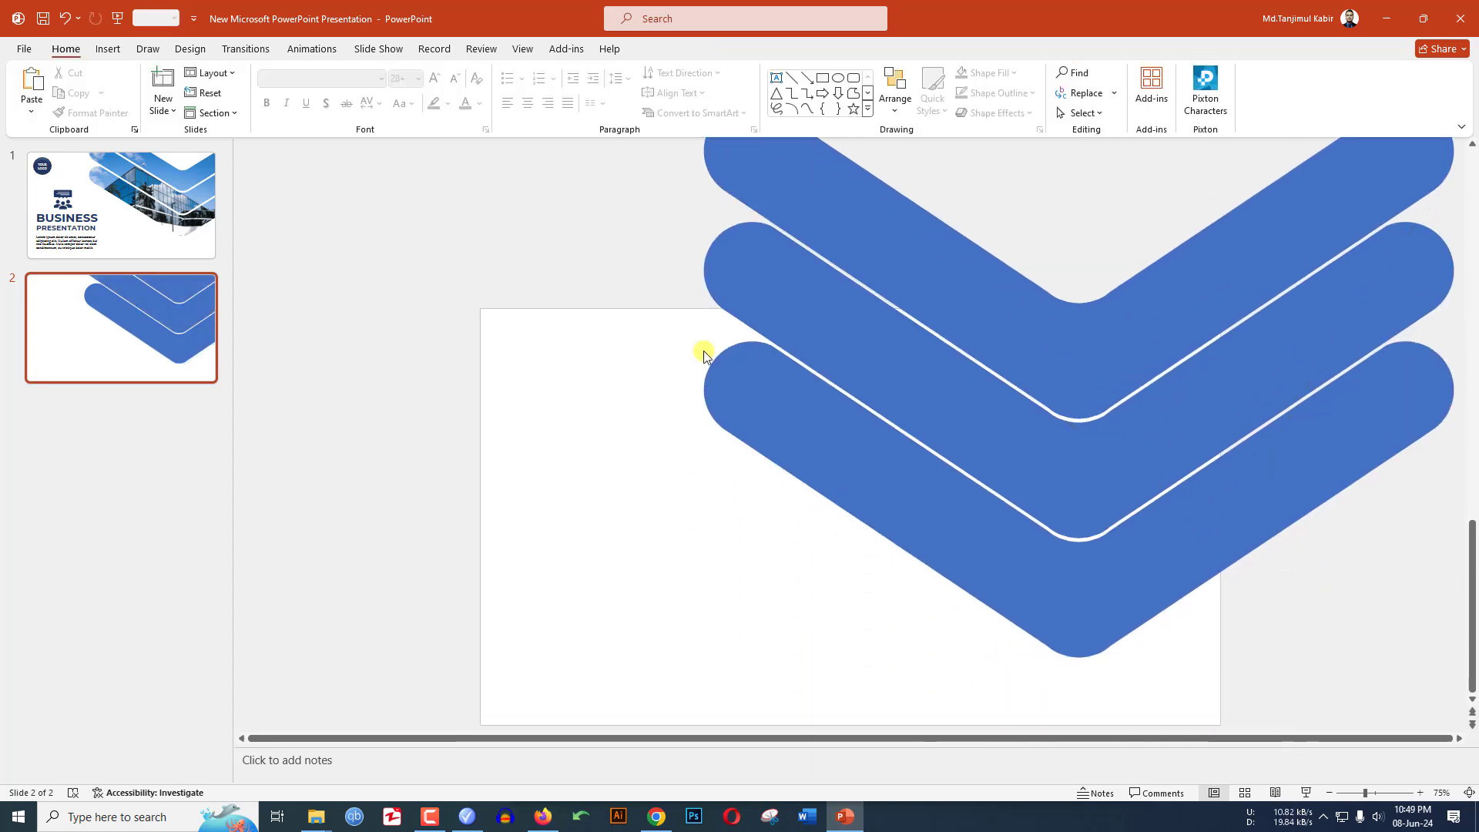
pyautogui.hotkey('ctrl', 'a')
pyautogui.press('Down')
pyautogui.press('Down')
pyautogui.press('Down')
pyautogui.press('Down')
pyautogui.press('Down')
pyautogui.press('Down')
pyautogui.press('Down')
pyautogui.press('Down')
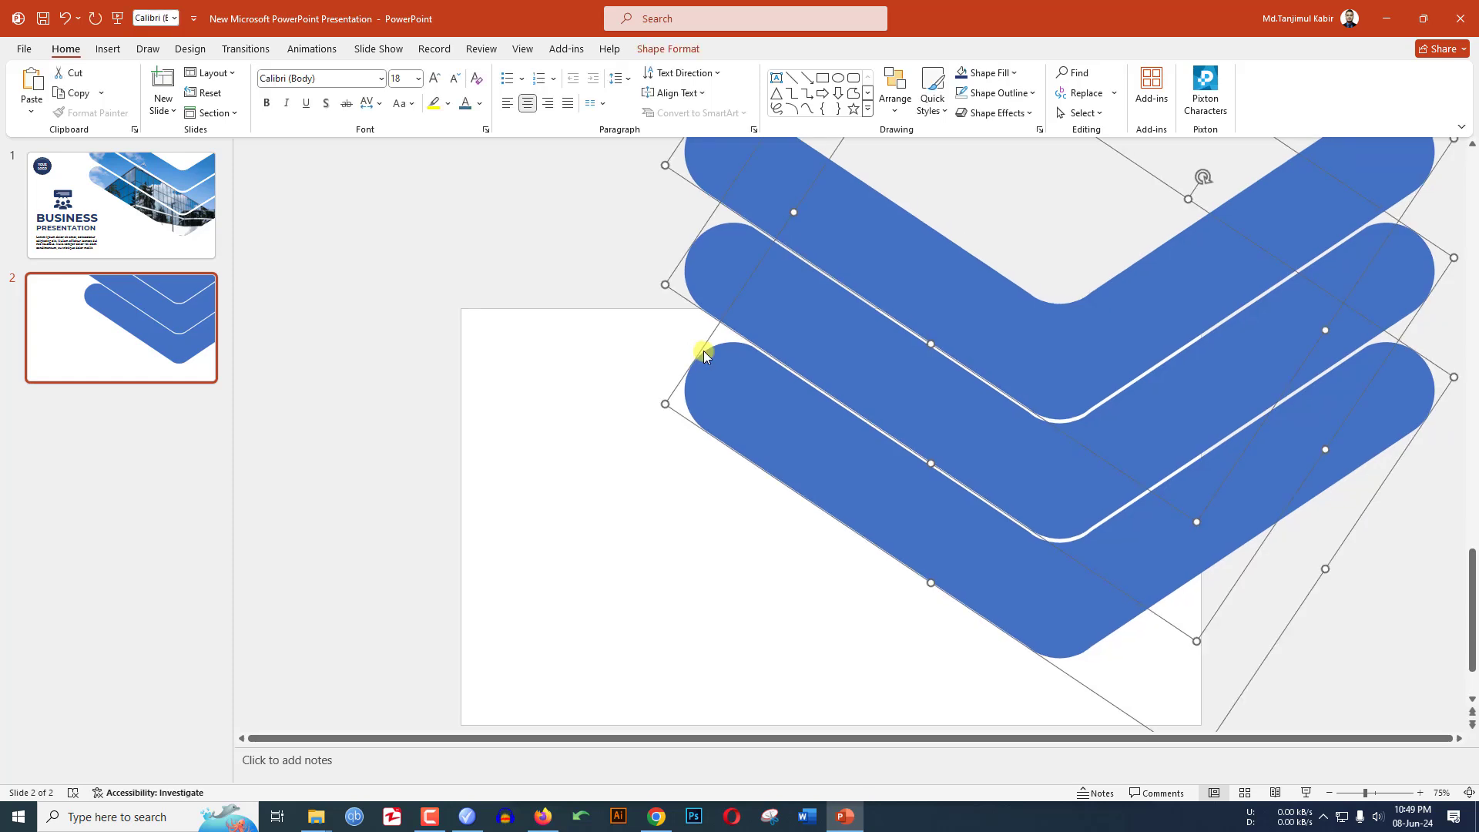
pyautogui.click(703, 356)
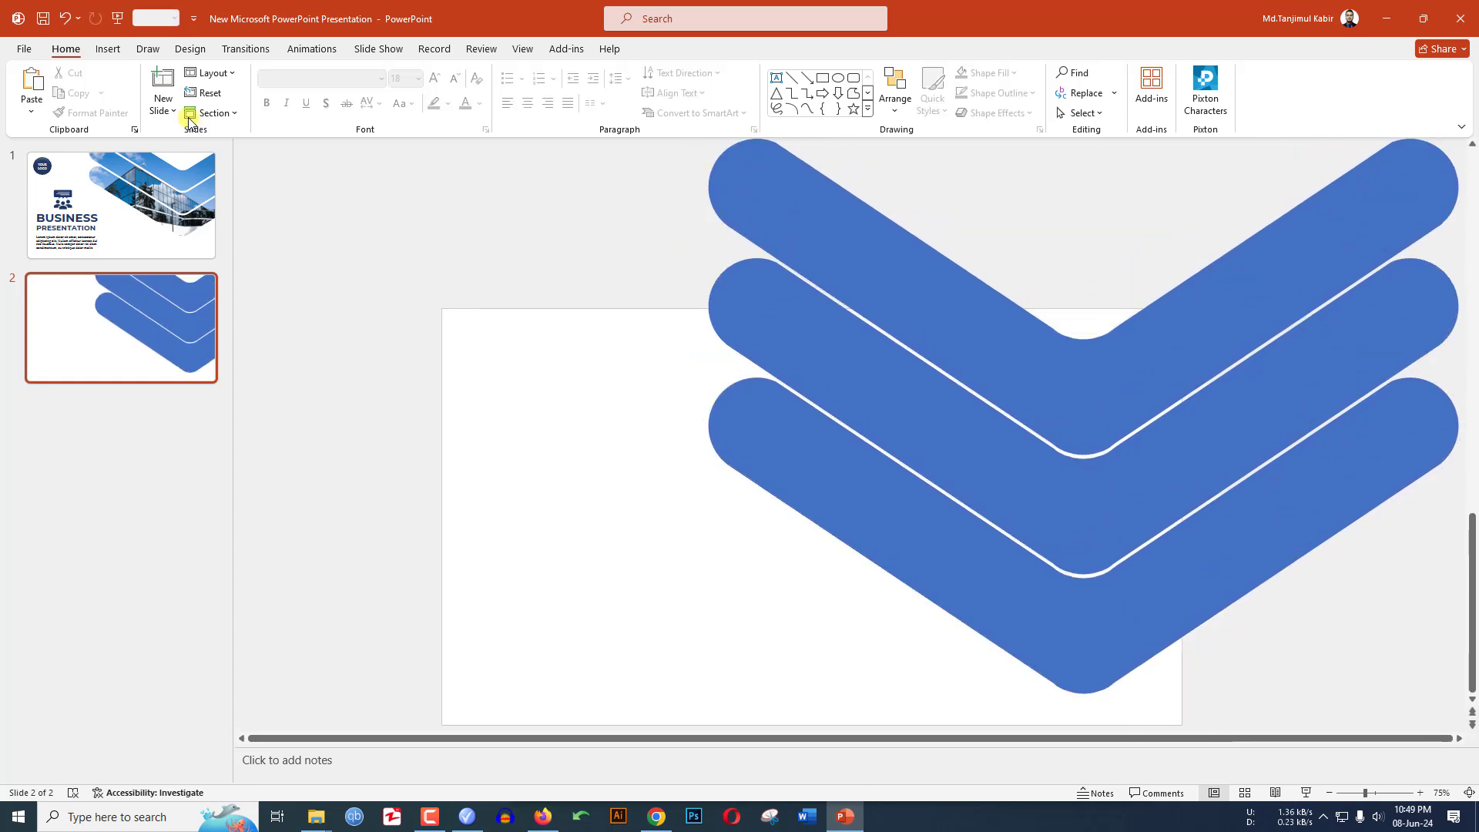
# Draw a blue 7.5" by 13.33" rectangle covering the whole slide.
pyautogui.click(108, 49)
pyautogui.click(259, 114)
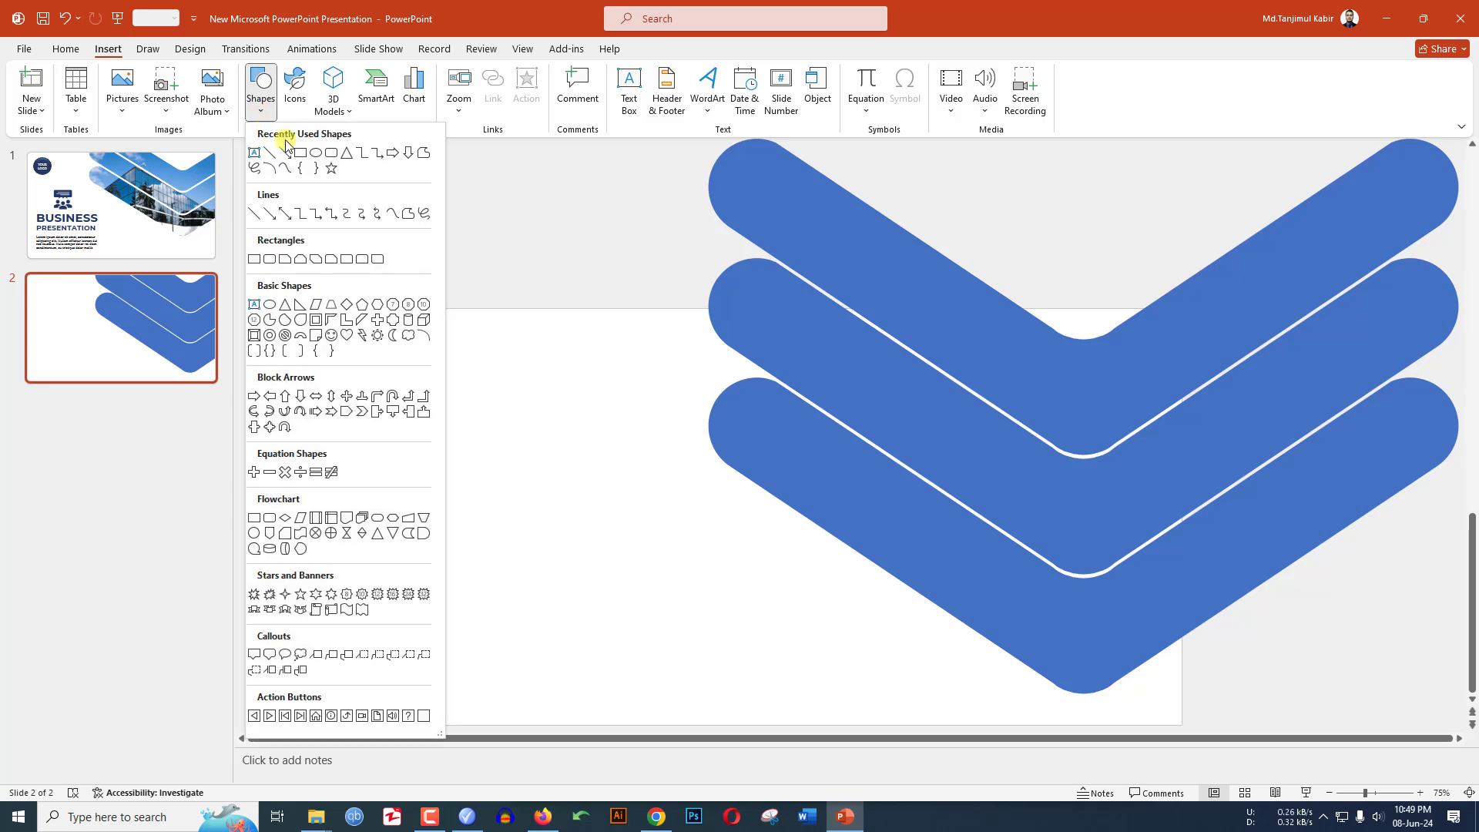
pyautogui.click(304, 152)
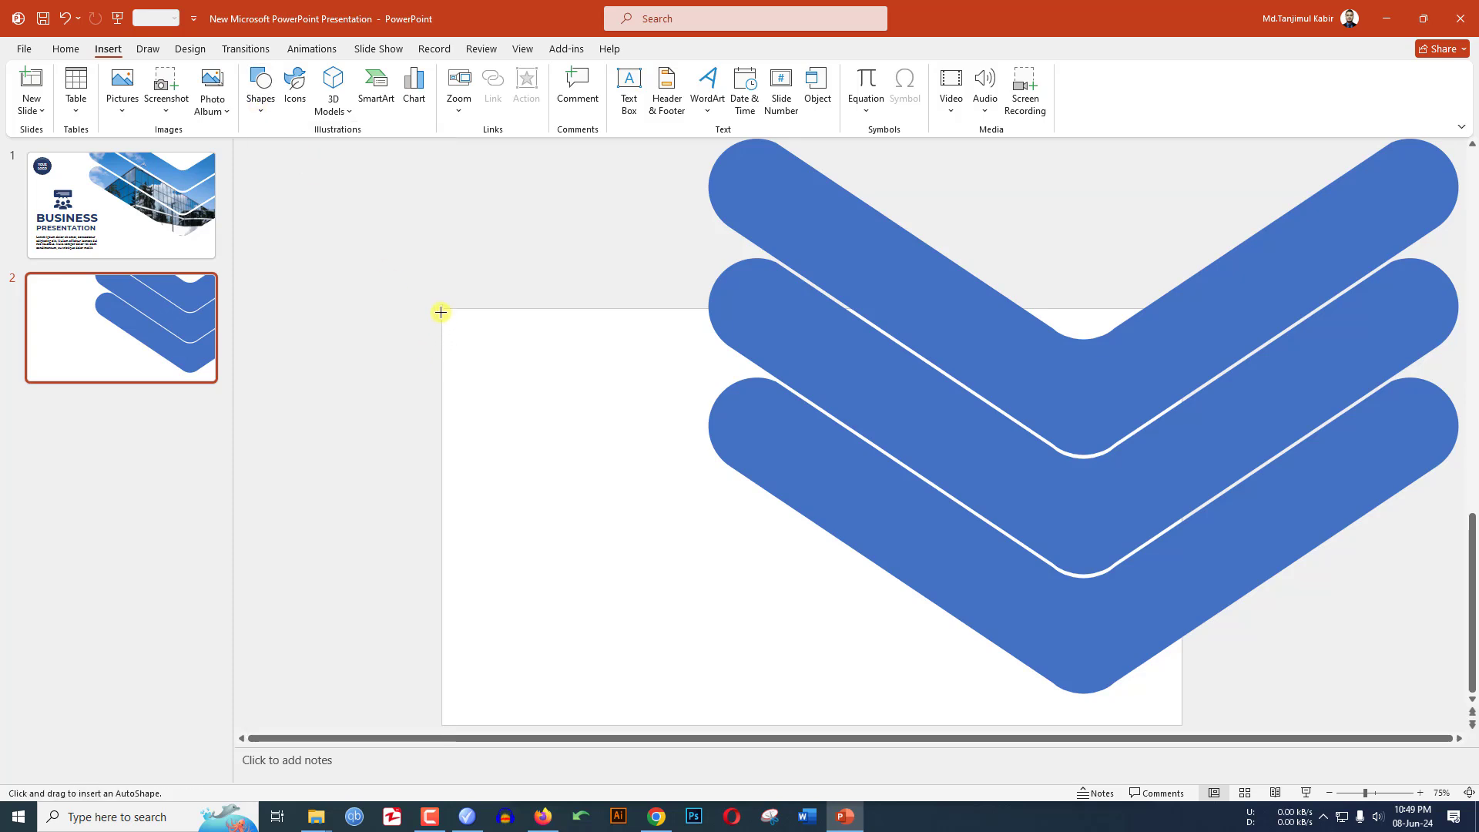
pyautogui.moveTo(441, 308); pyautogui.dragTo(1181, 725)
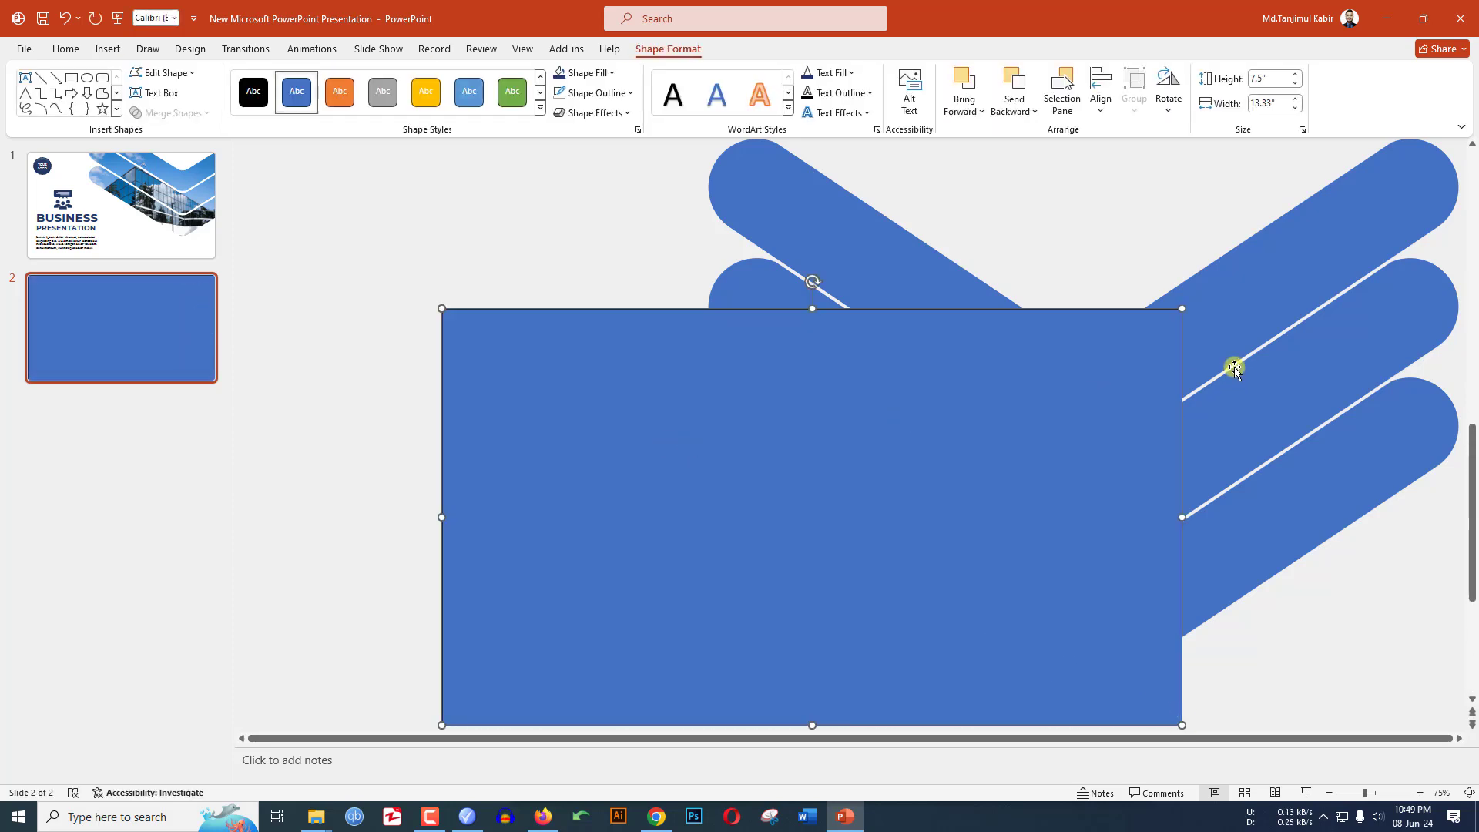
# Select the rectangle together with all three chevrons for merging.
pyautogui.keyDown('shift'); pyautogui.click(1247, 309); pyautogui.keyUp('shift')
pyautogui.keyDown('shift'); pyautogui.click(1376, 340); pyautogui.keyUp('shift')
pyautogui.keyDown('shift'); pyautogui.click(1403, 442); pyautogui.keyUp('shift')
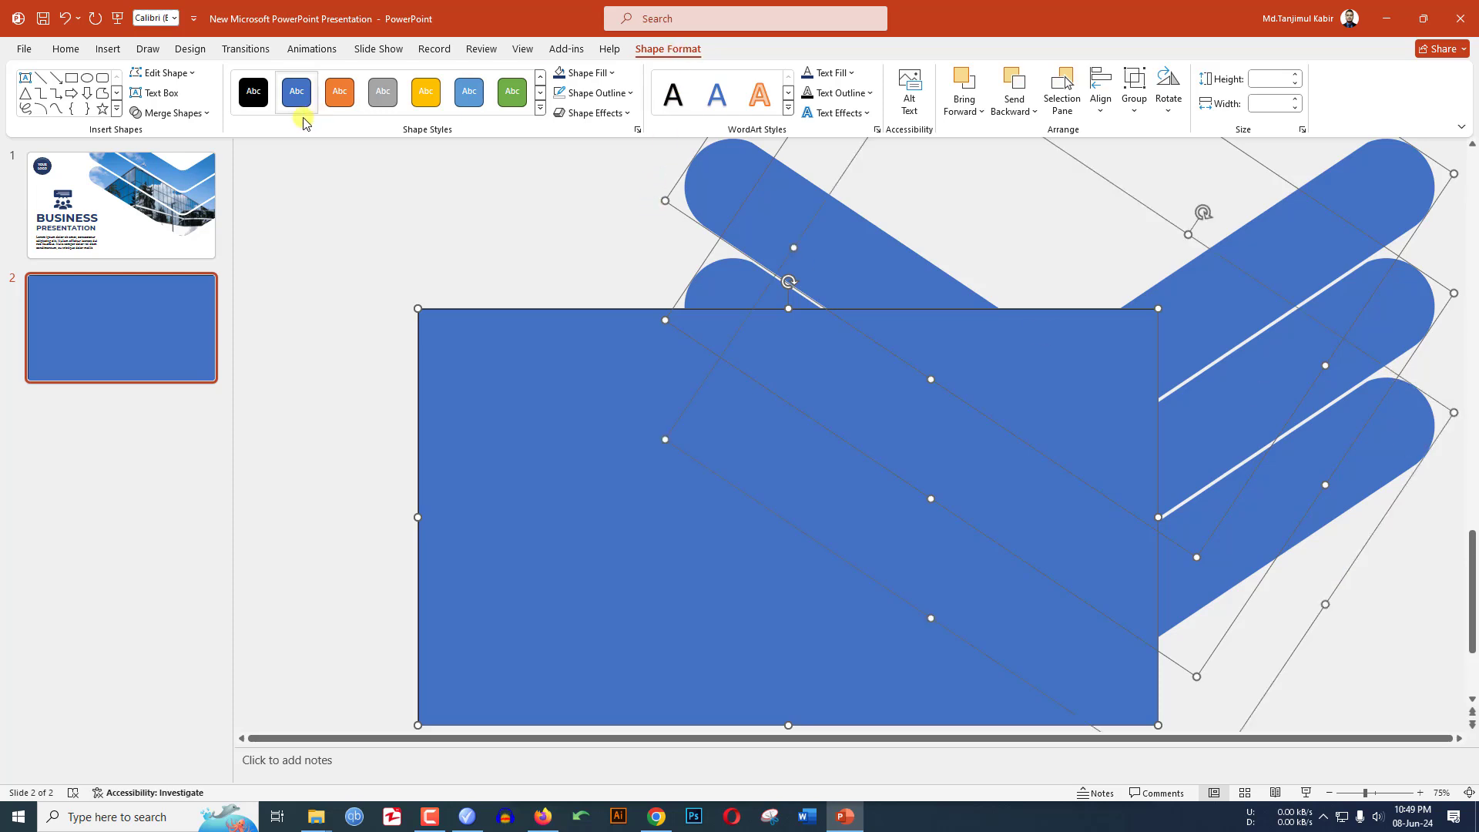
pyautogui.click(169, 112)
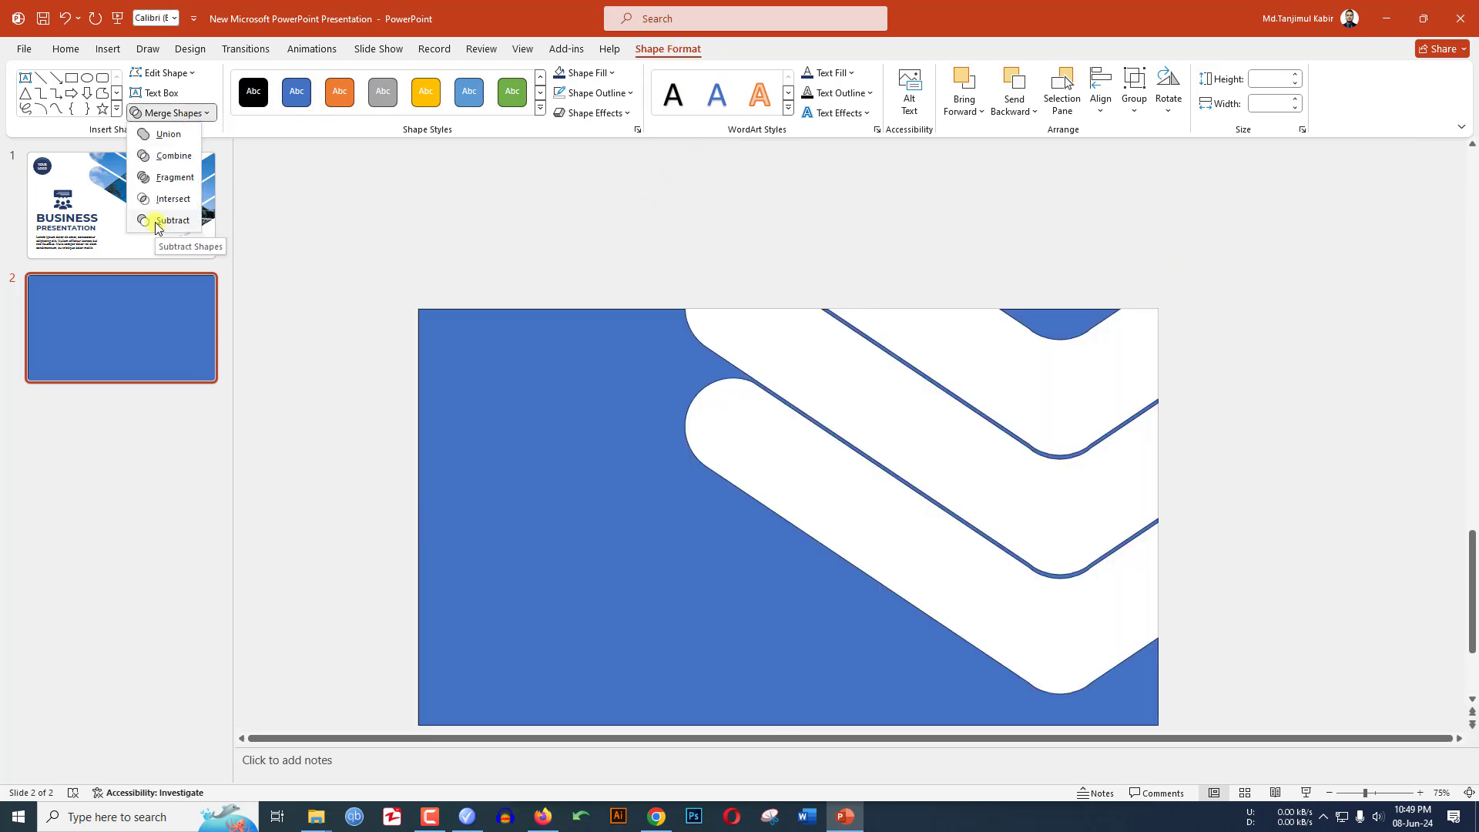
# Subtract the chevrons from the rectangle and fill the cutout white.
pyautogui.click(171, 220)
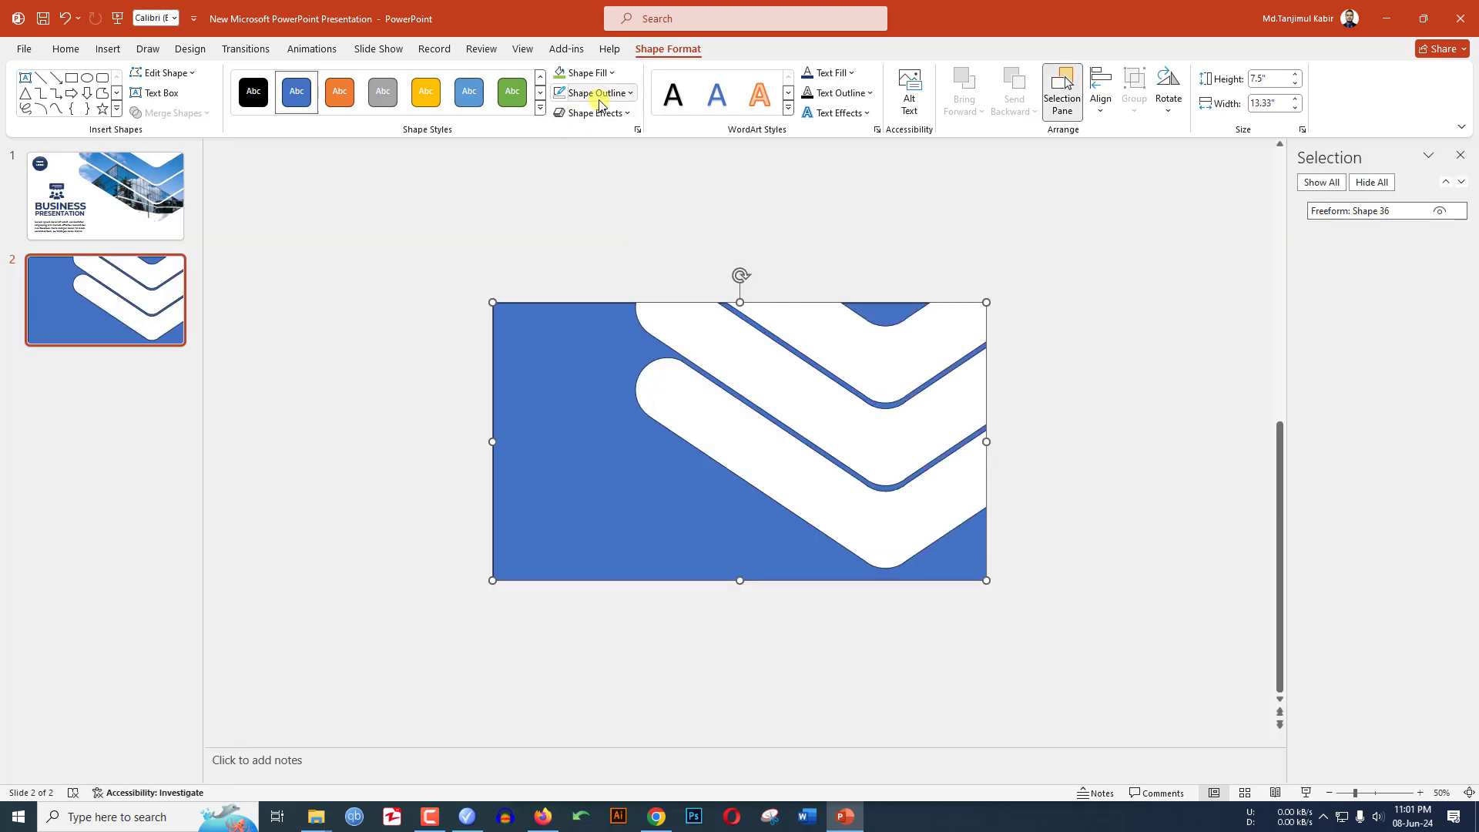
pyautogui.click(613, 74)
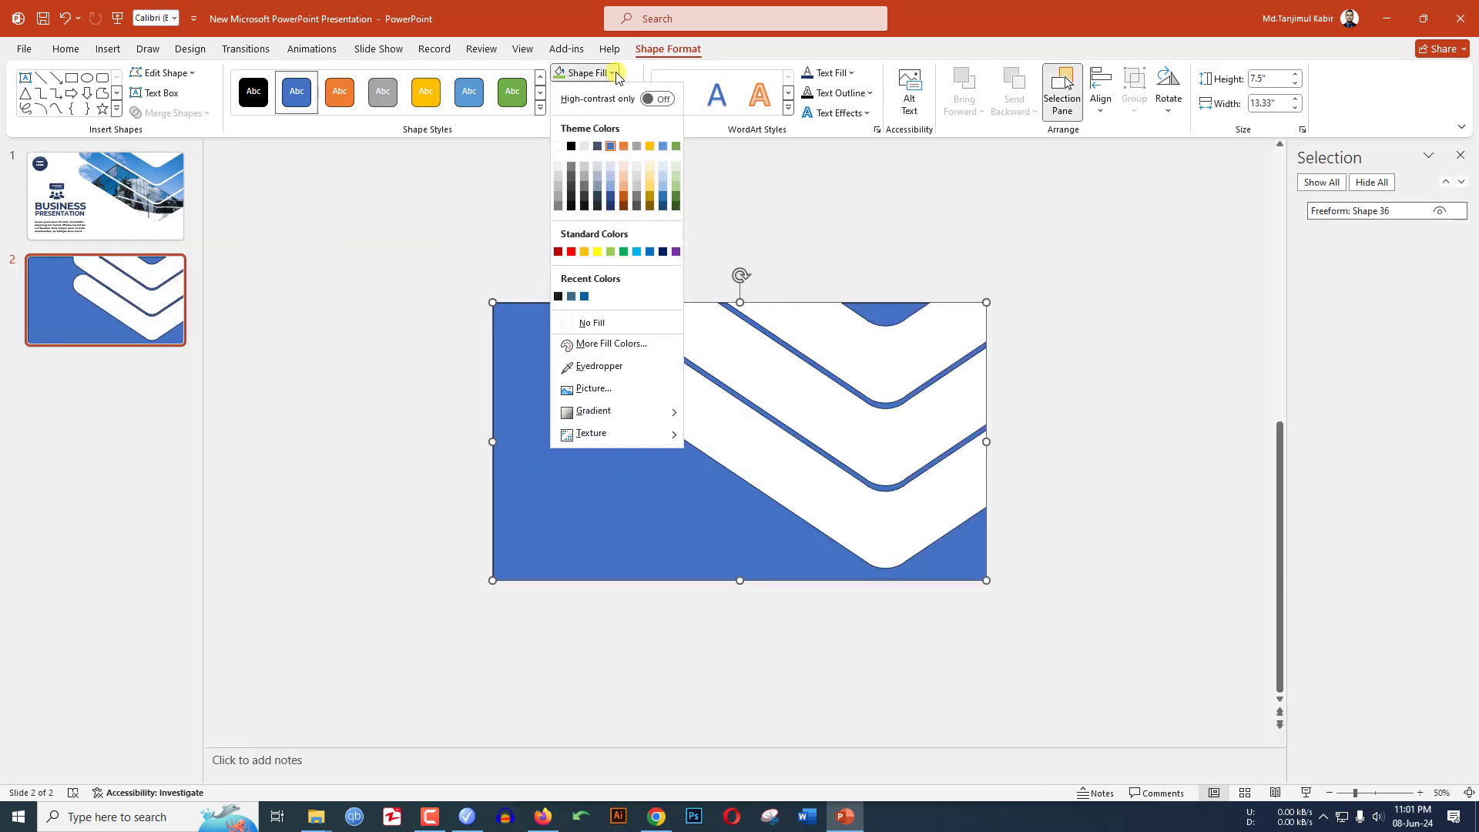
pyautogui.click(558, 147)
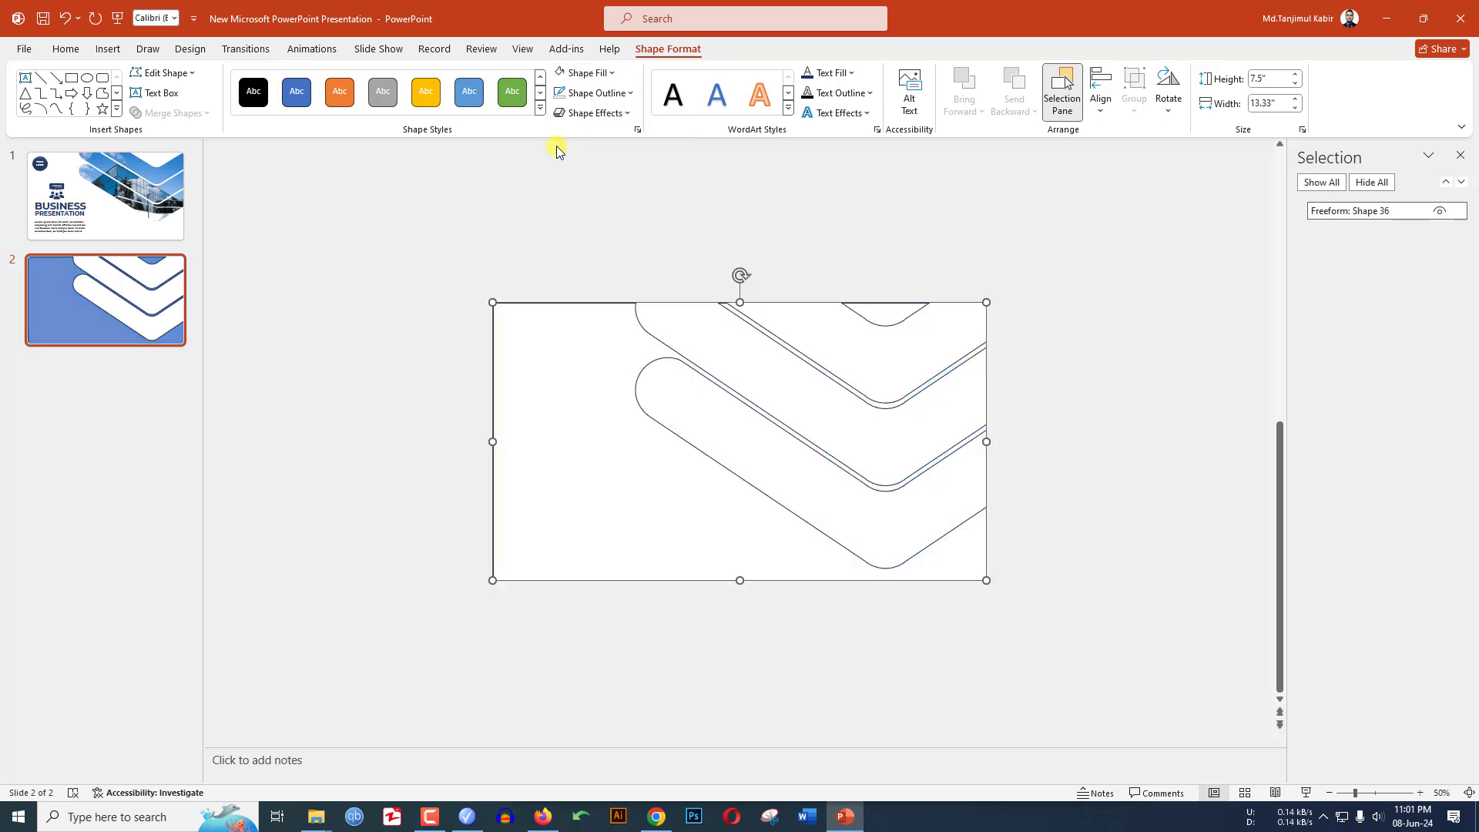
# Insert the pexels-pixabay-269077 building photo, shift it right, and send it to back.
pyautogui.click(108, 49)
pyautogui.click(122, 96)
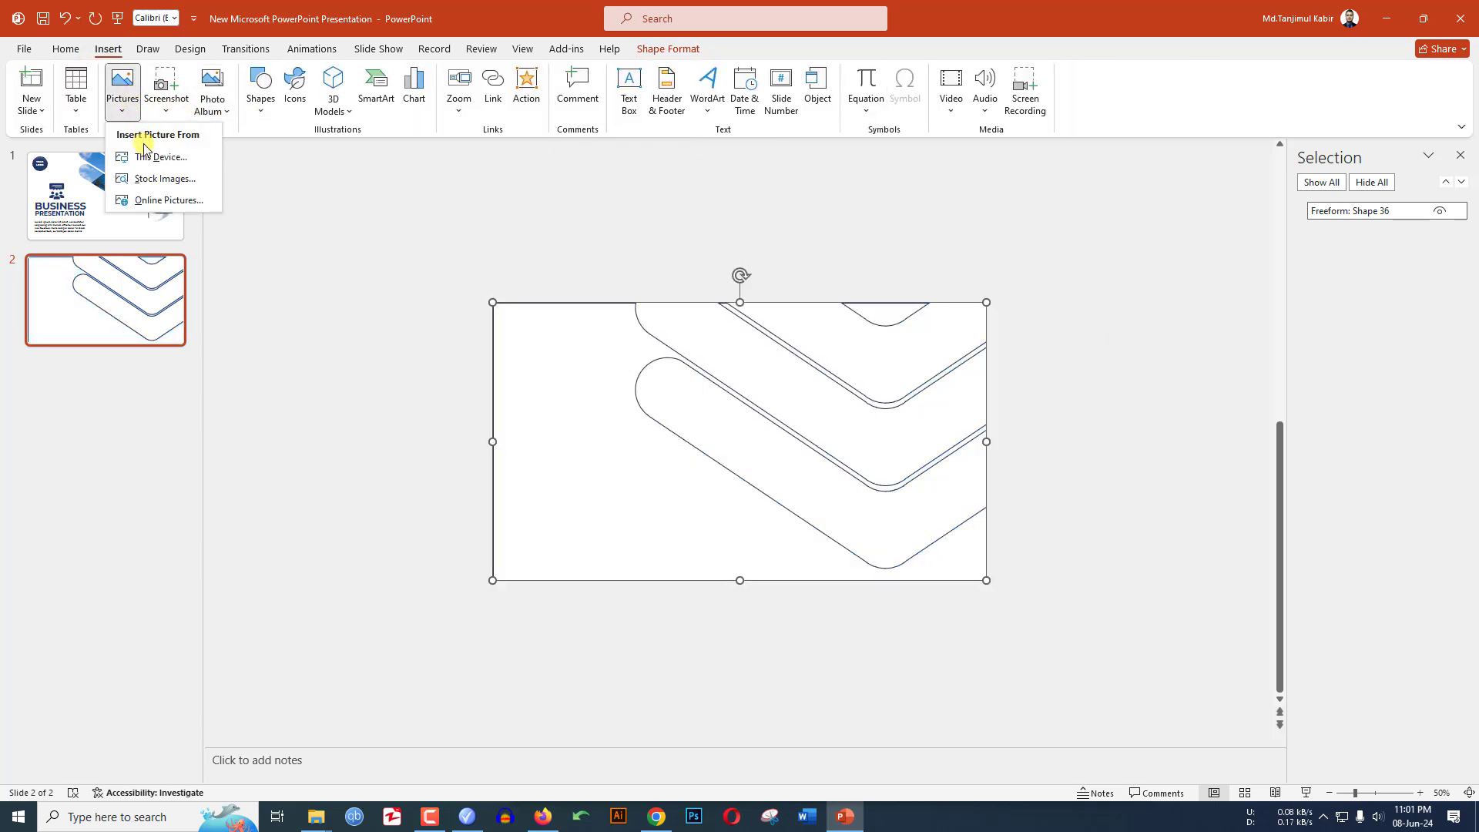
pyautogui.click(146, 154)
pyautogui.doubleClick(462, 339)
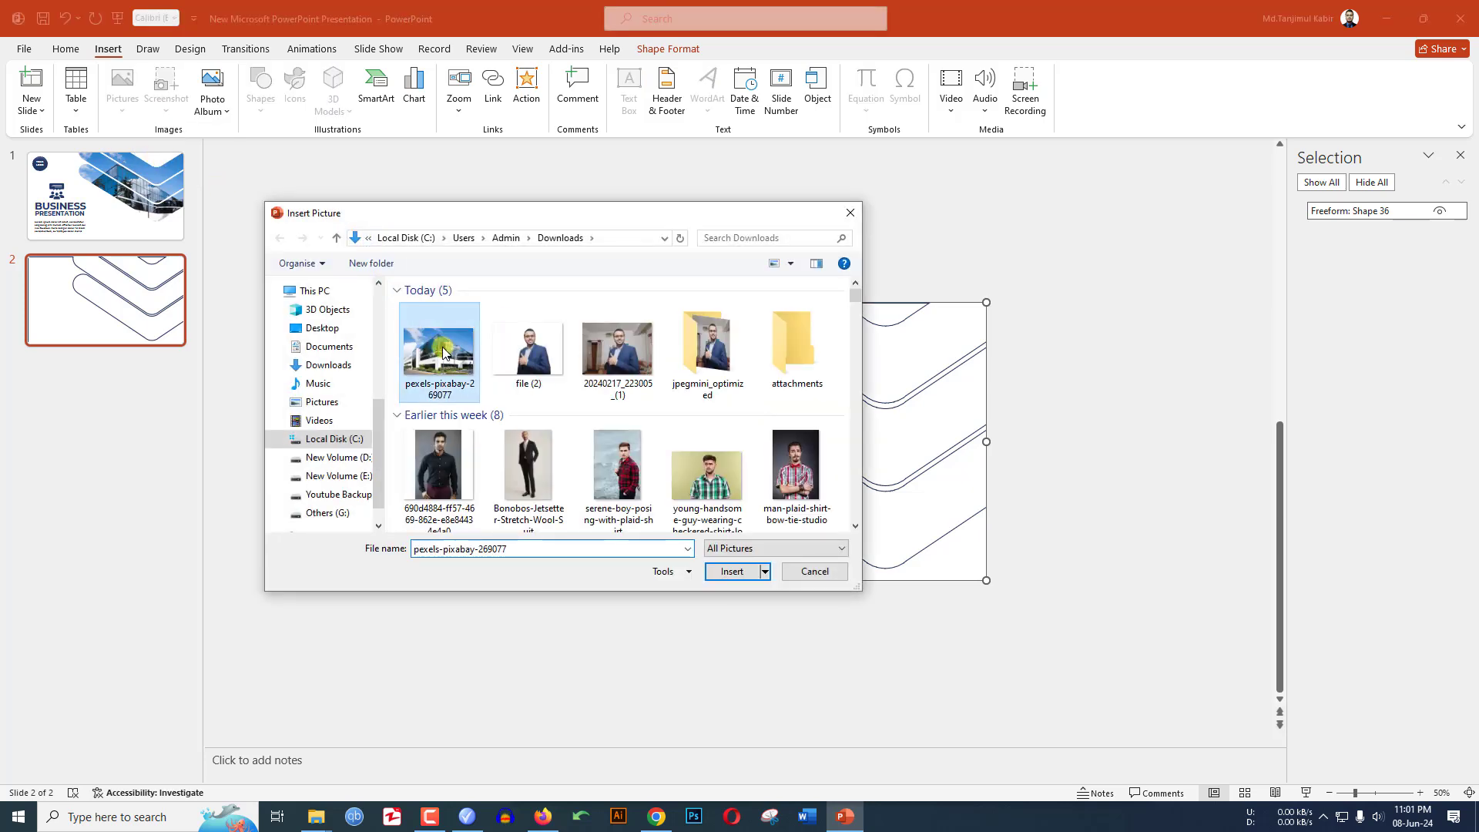
pyautogui.moveTo(787, 426); pyautogui.dragTo(826, 426)
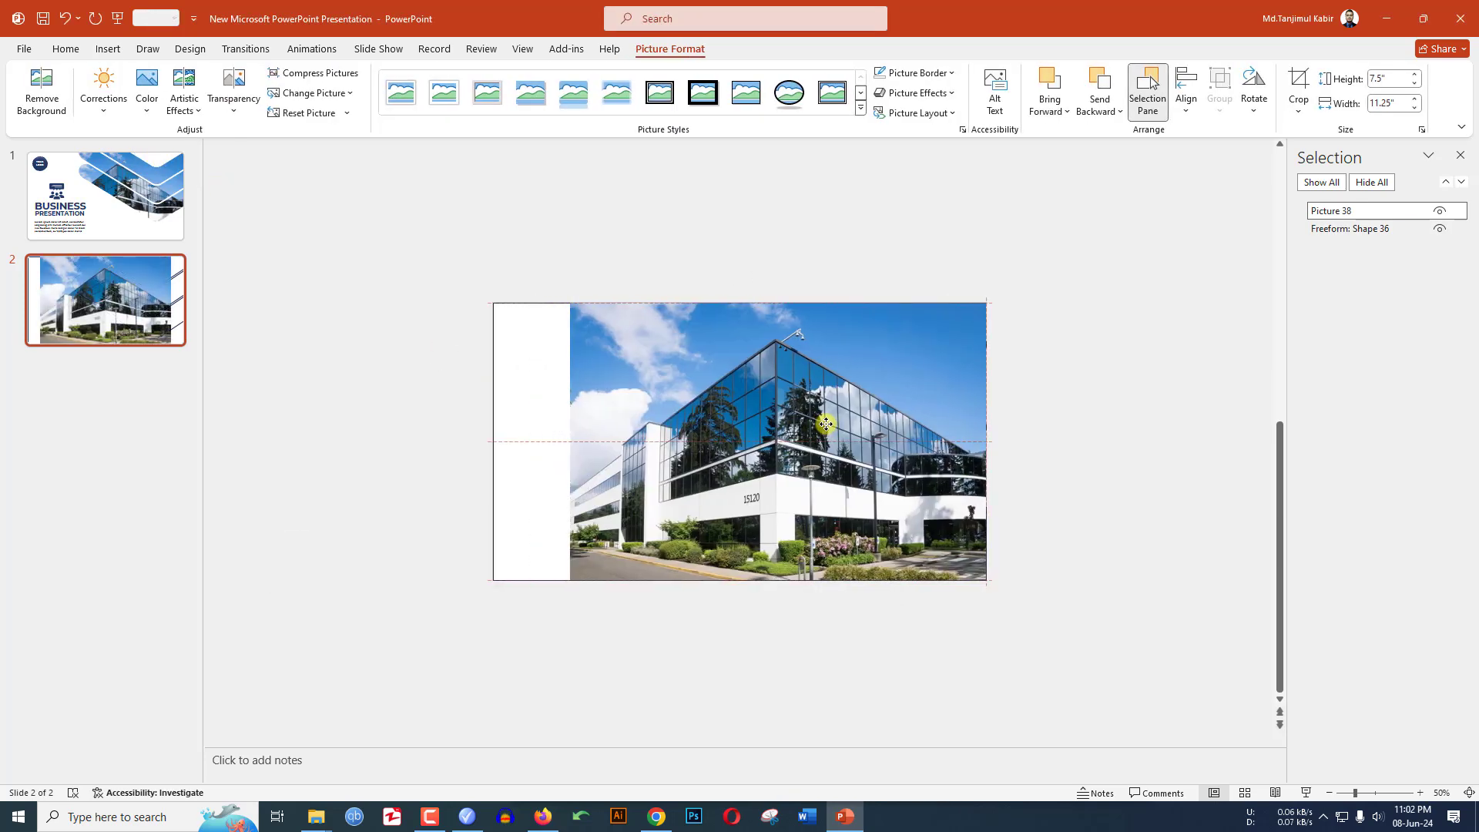
pyautogui.rightClick(826, 425)
pyautogui.click(886, 620)
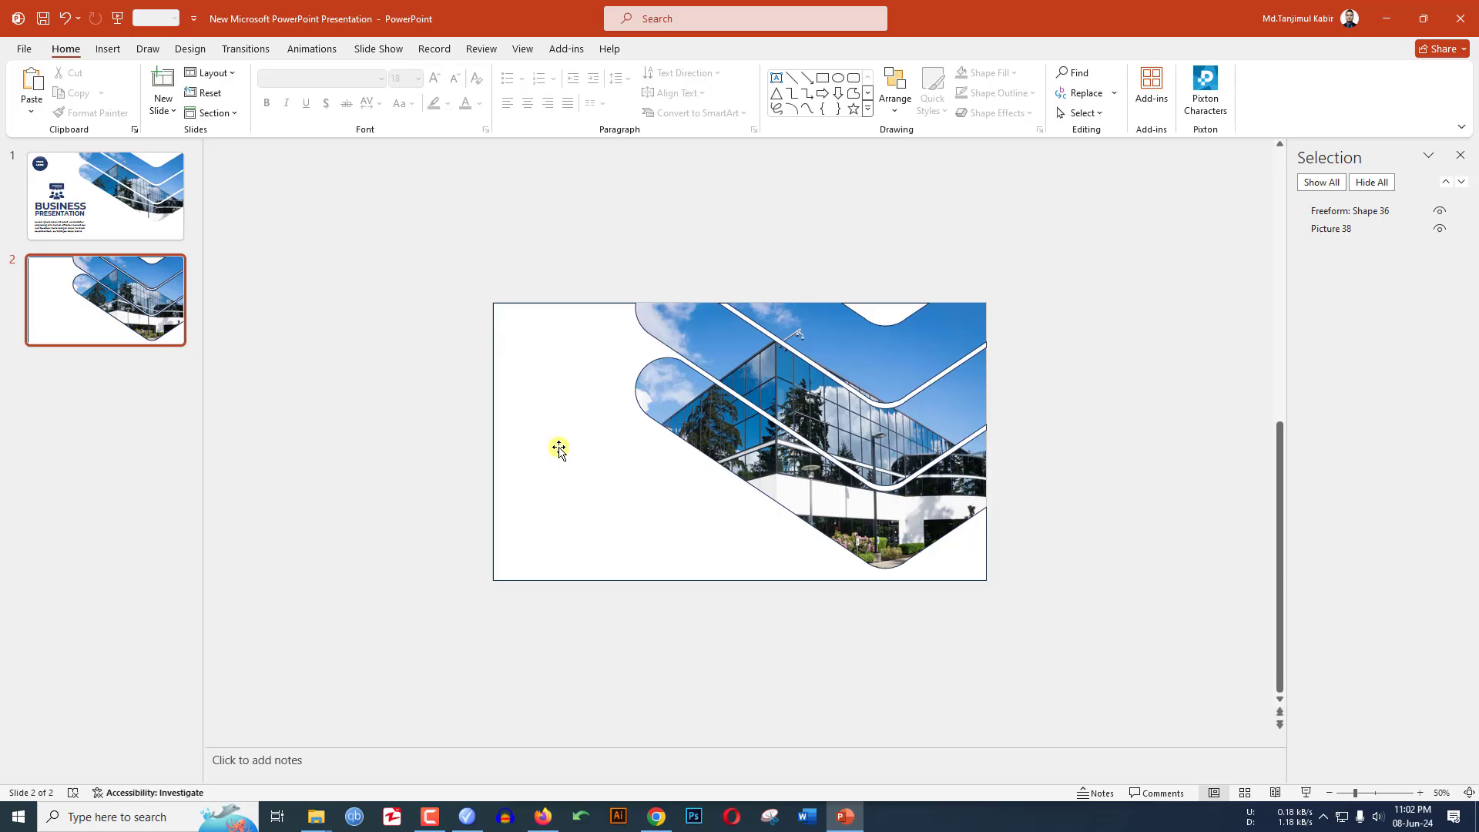
# Set the white chevron cutout to No Outline.
pyautogui.click(558, 445)
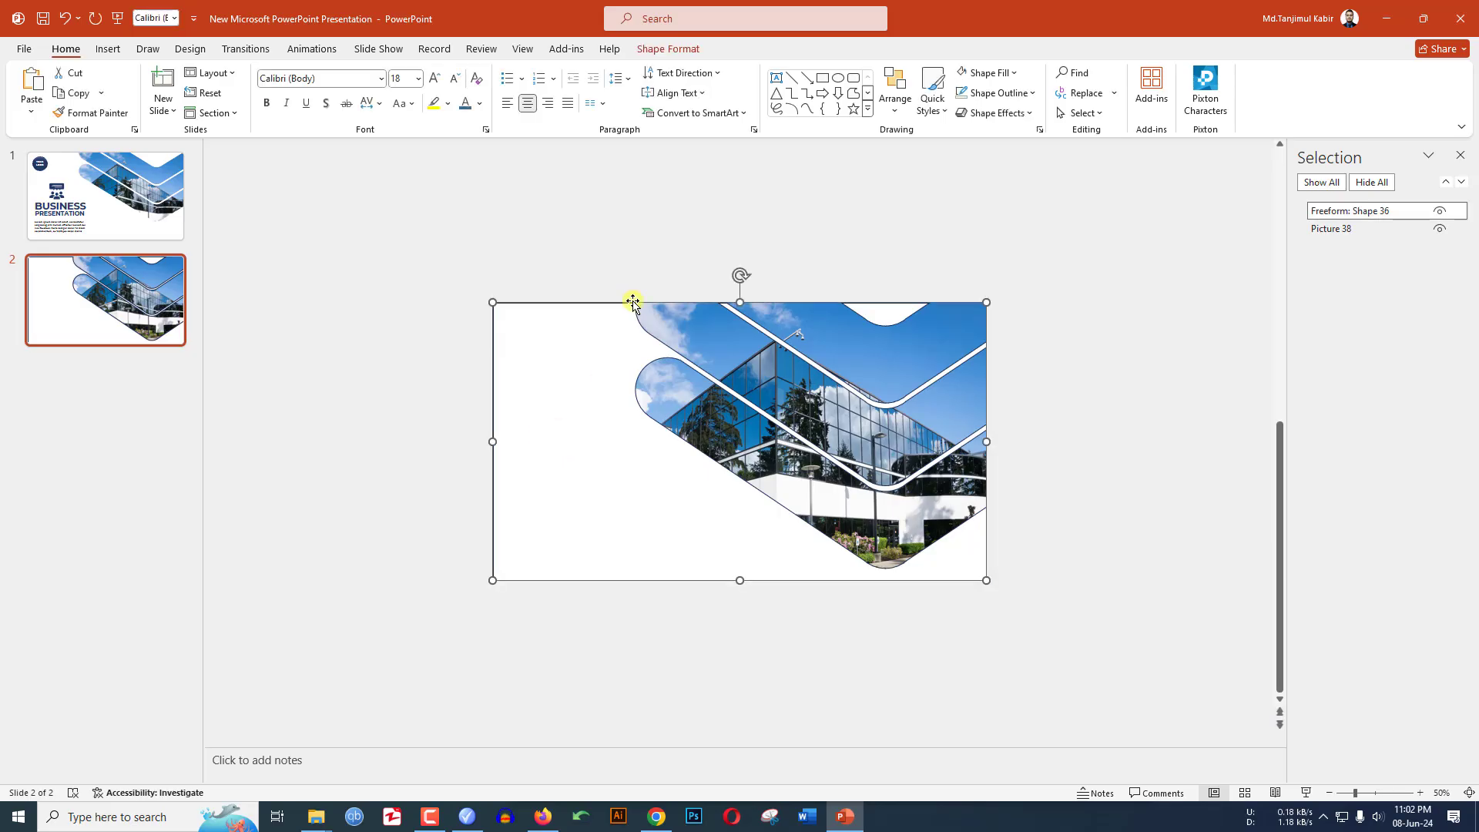
pyautogui.click(699, 50)
pyautogui.click(593, 93)
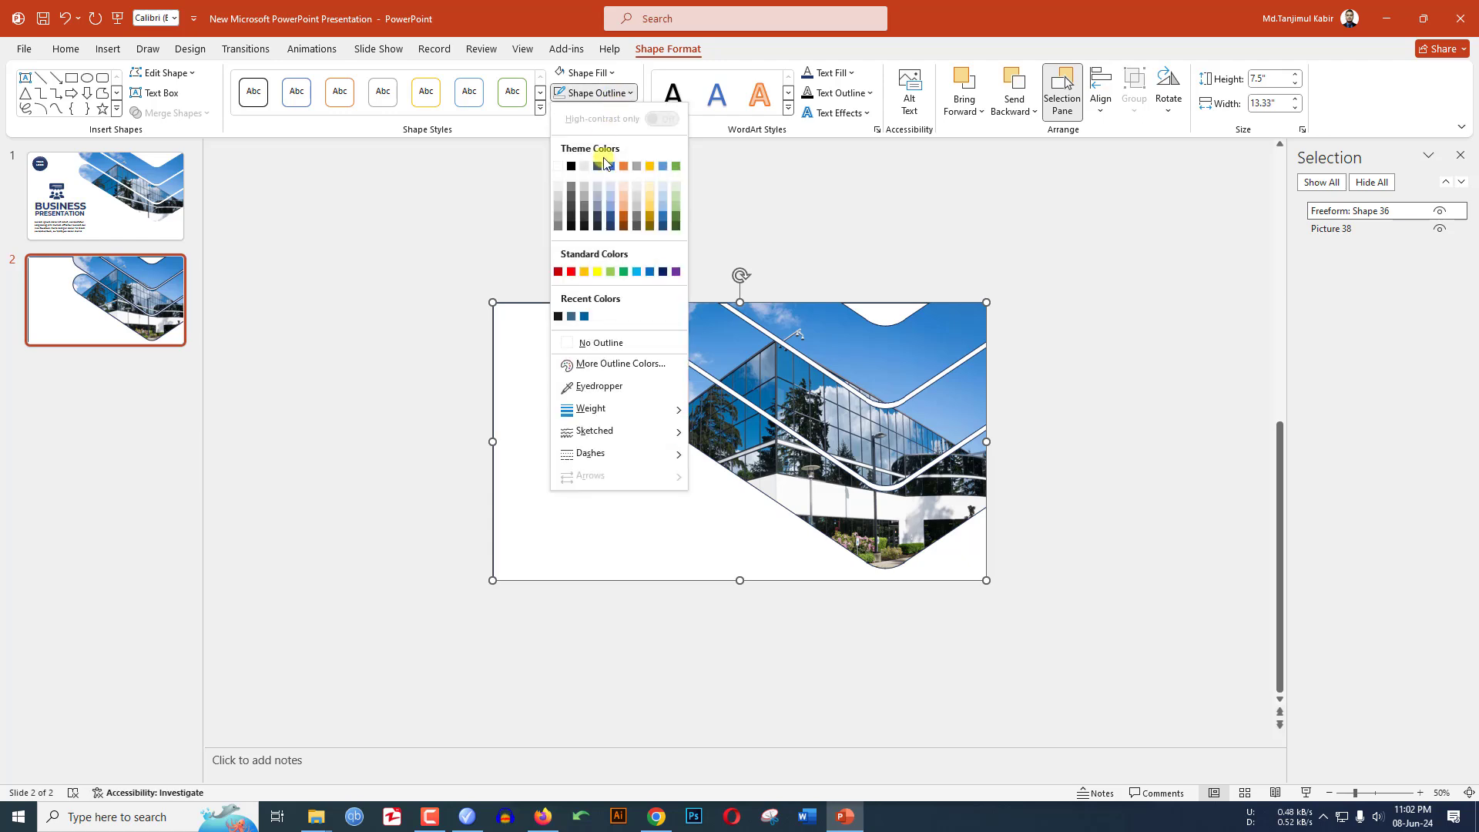
pyautogui.click(609, 342)
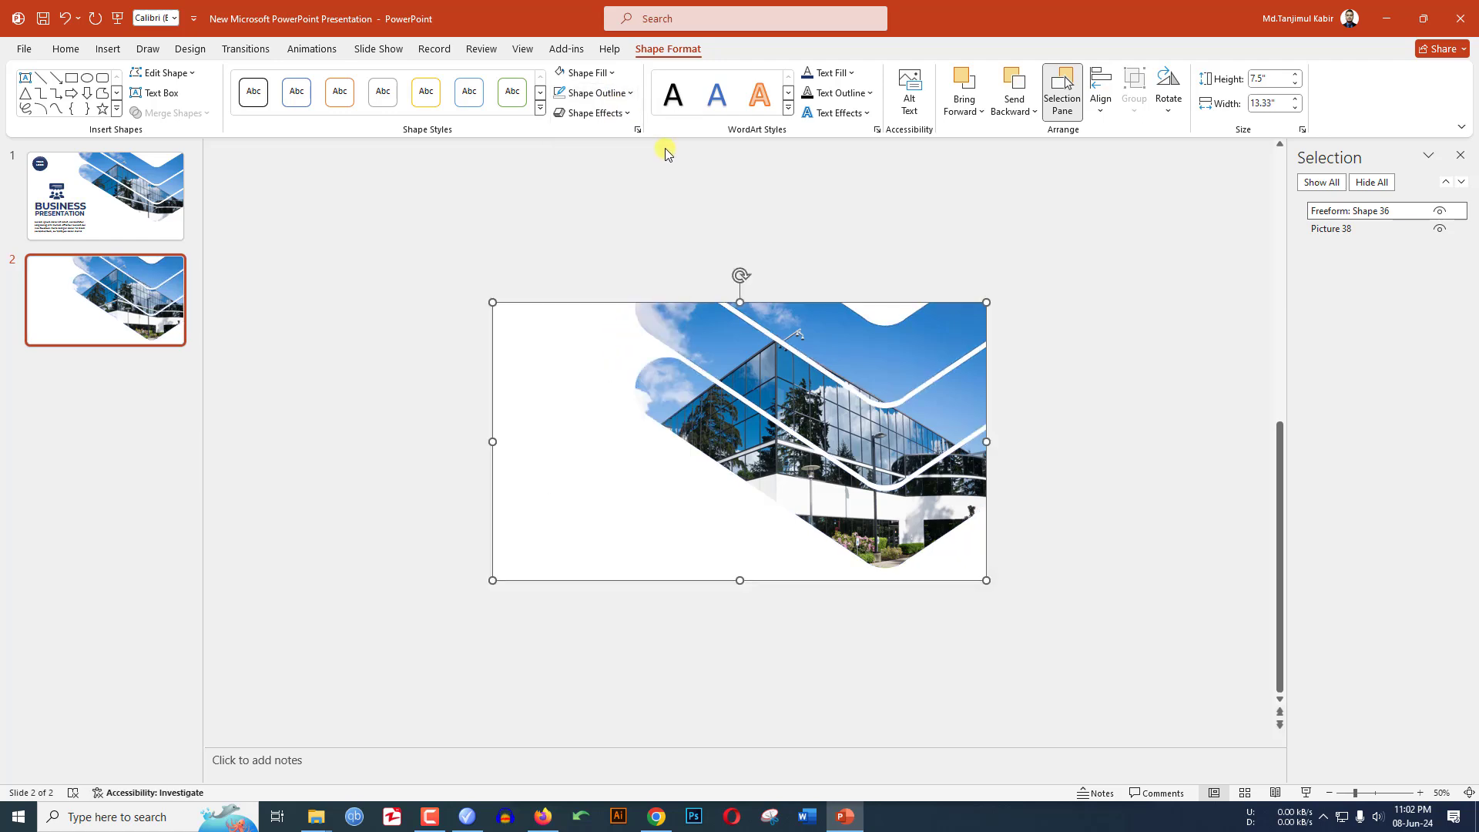
# Apply the Inside: Top Left inner shadow to the cutout.
pyautogui.click(613, 114)
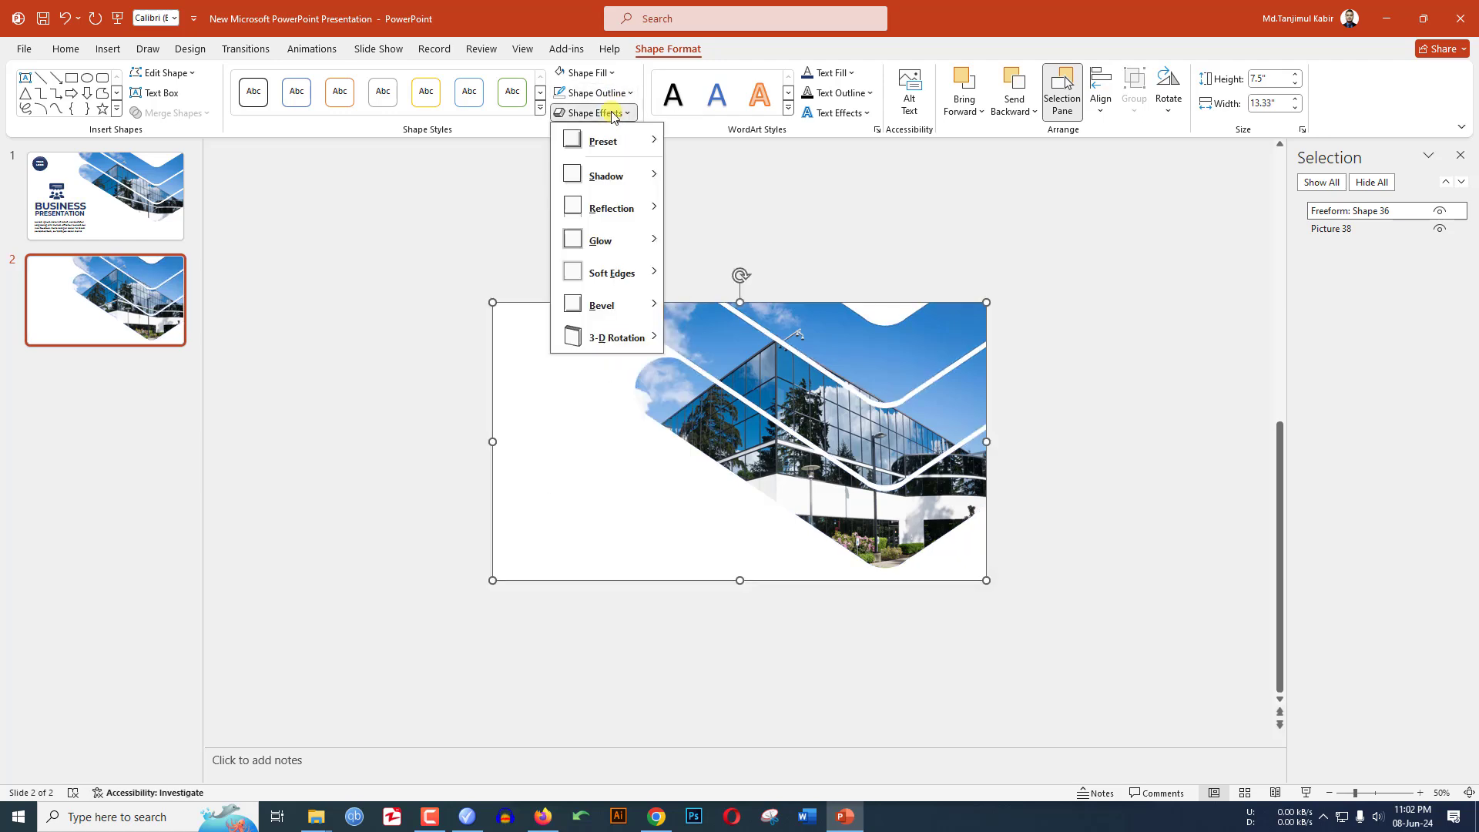
pyautogui.moveTo(616, 176)
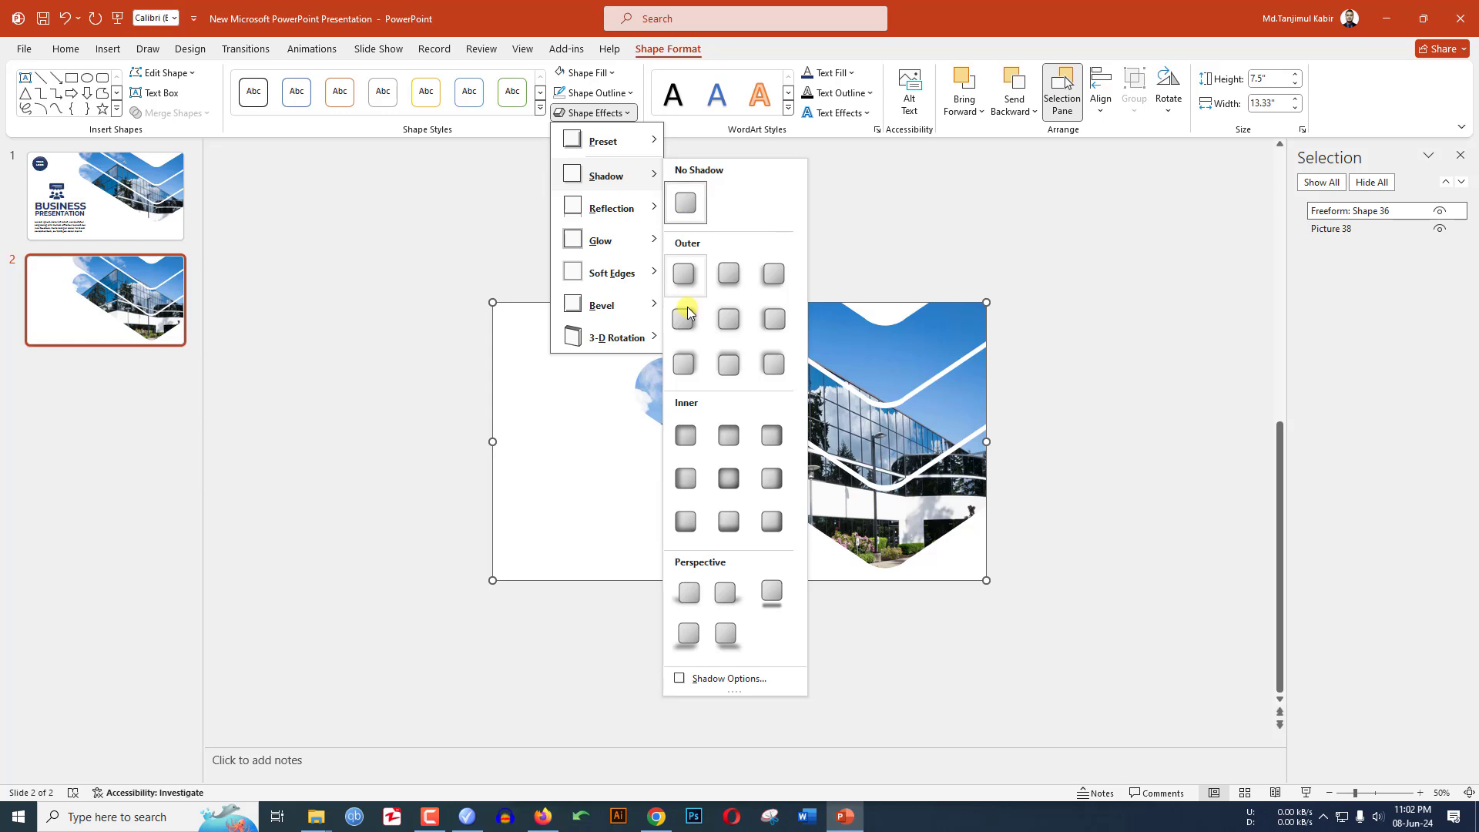
pyautogui.click(686, 435)
pyautogui.click(1096, 391)
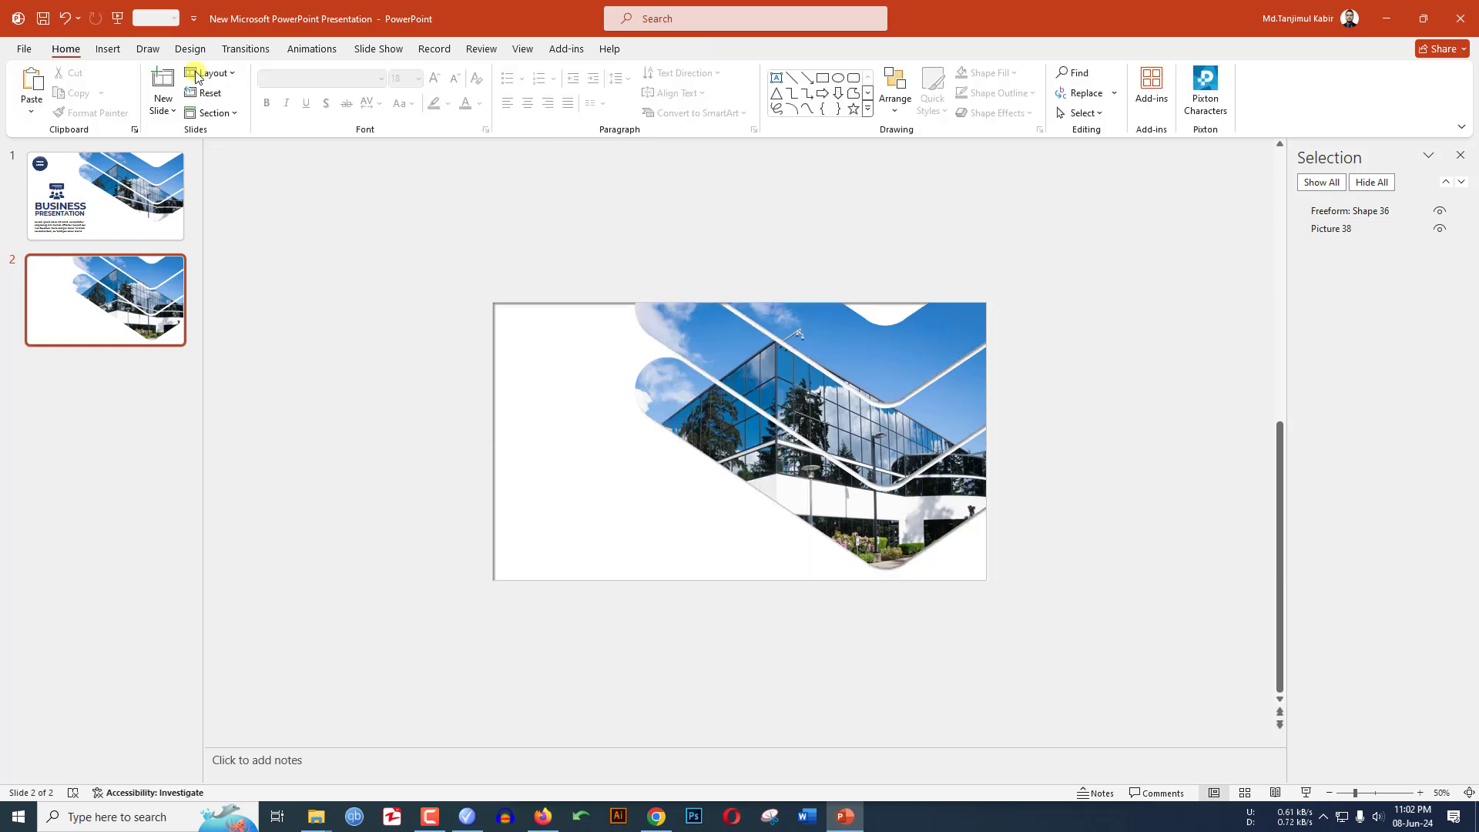
# Draw a circle at the slide's top-left, fill it dark navy, and remove its outline.
pyautogui.click(112, 50)
pyautogui.click(260, 91)
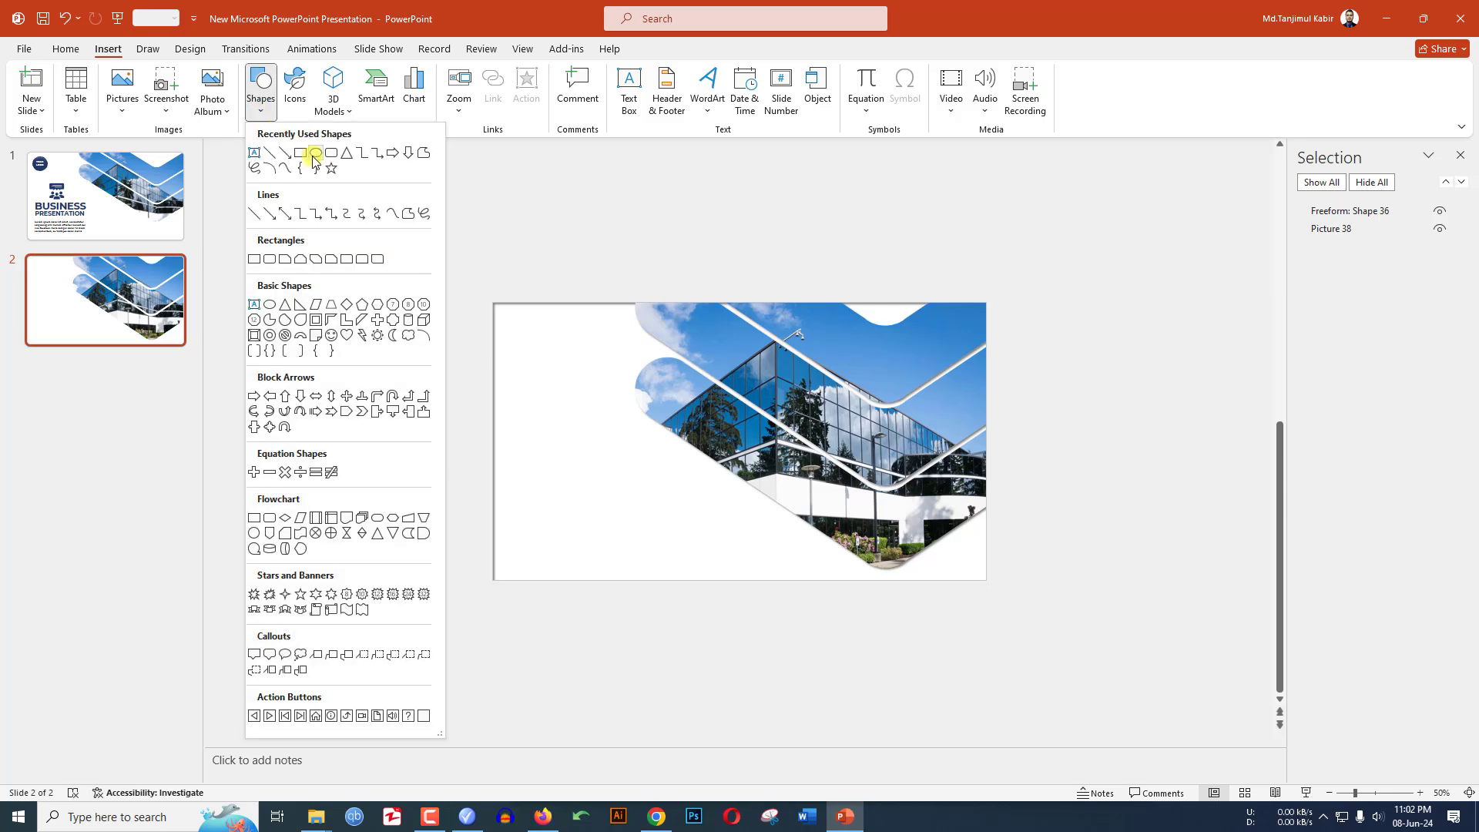
pyautogui.click(315, 158)
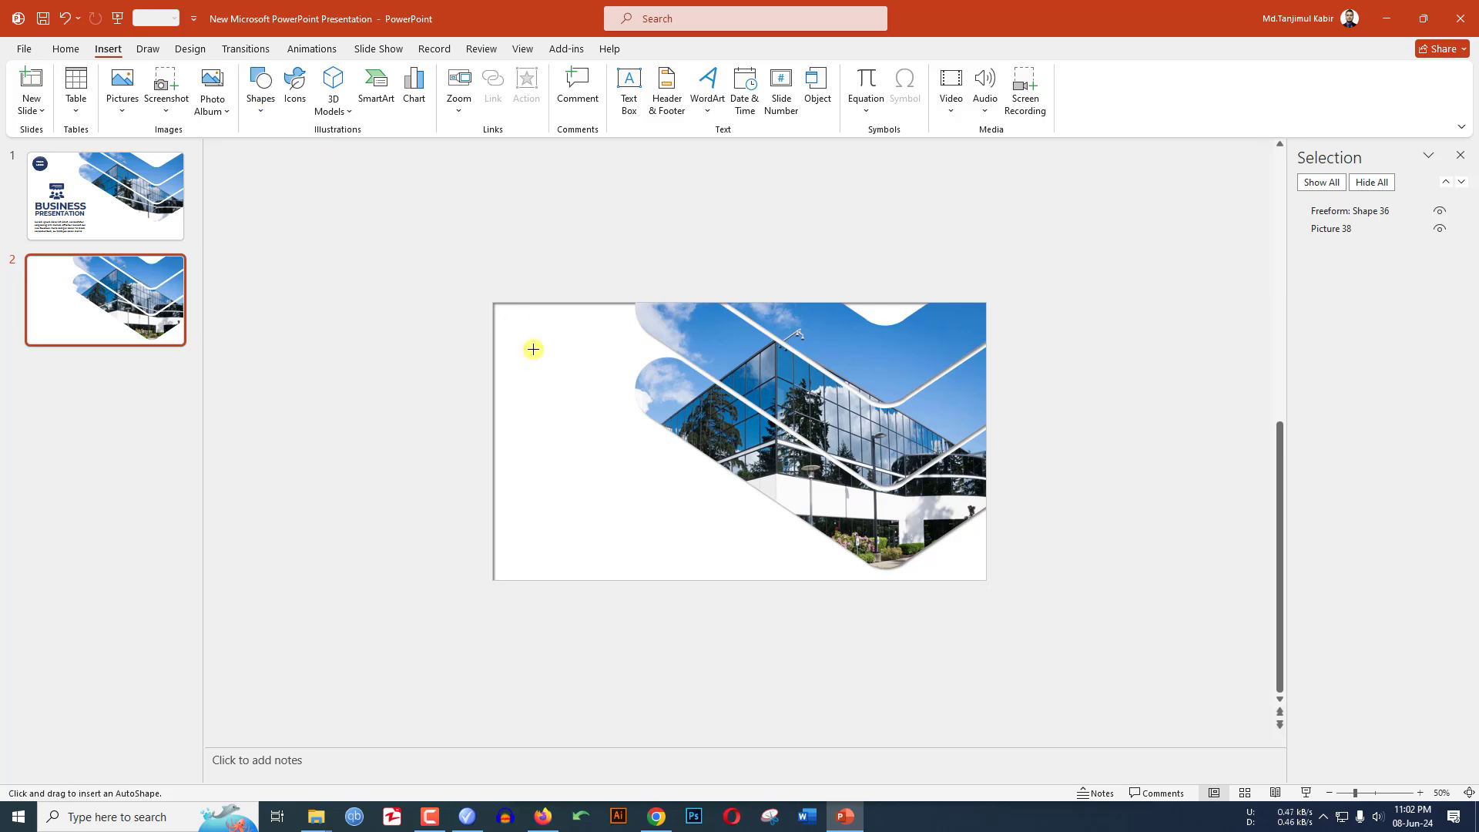
pyautogui.moveTo(509, 320); pyautogui.dragTo(562, 376)
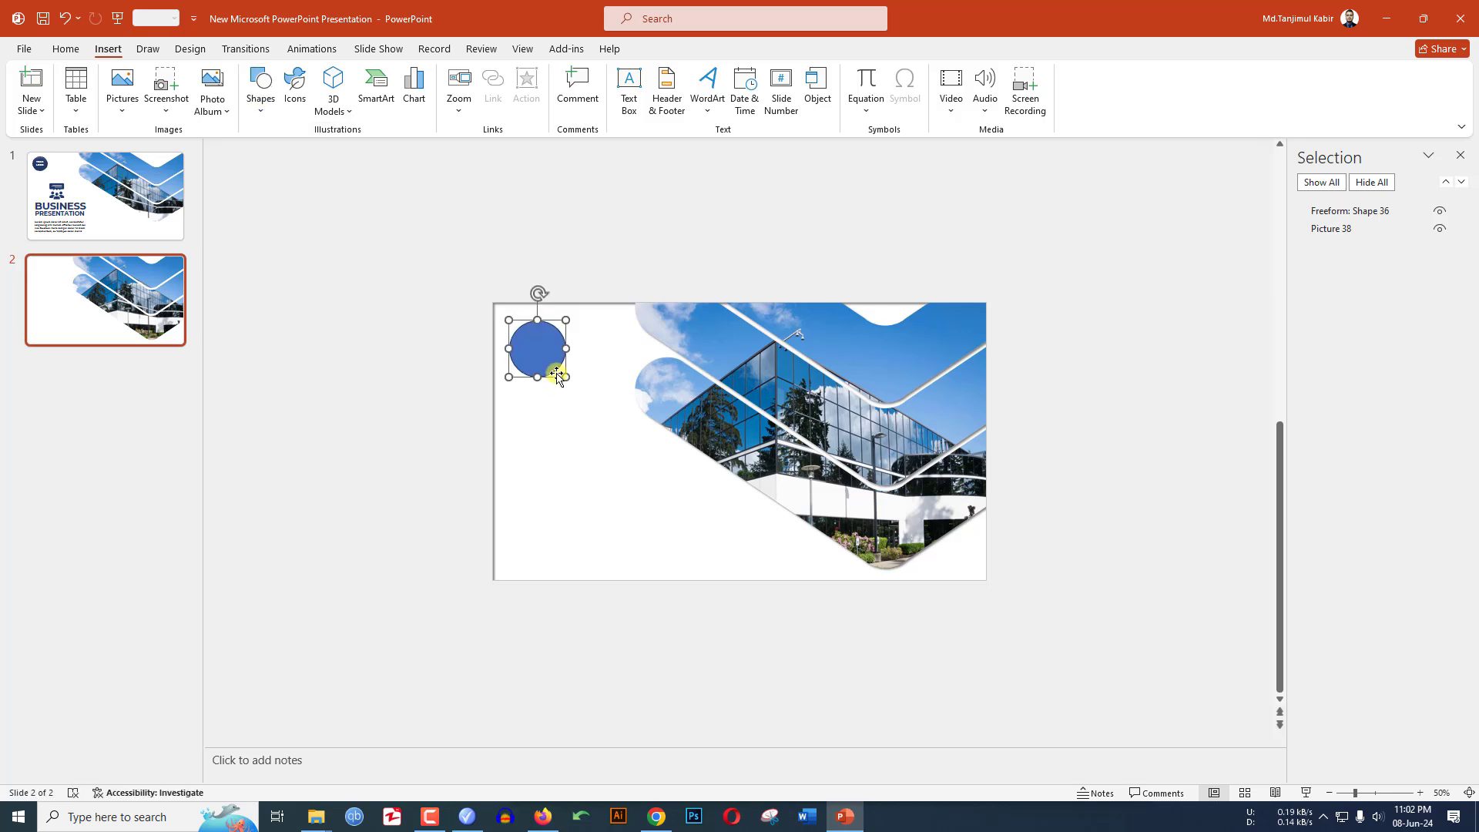
pyautogui.click(608, 73)
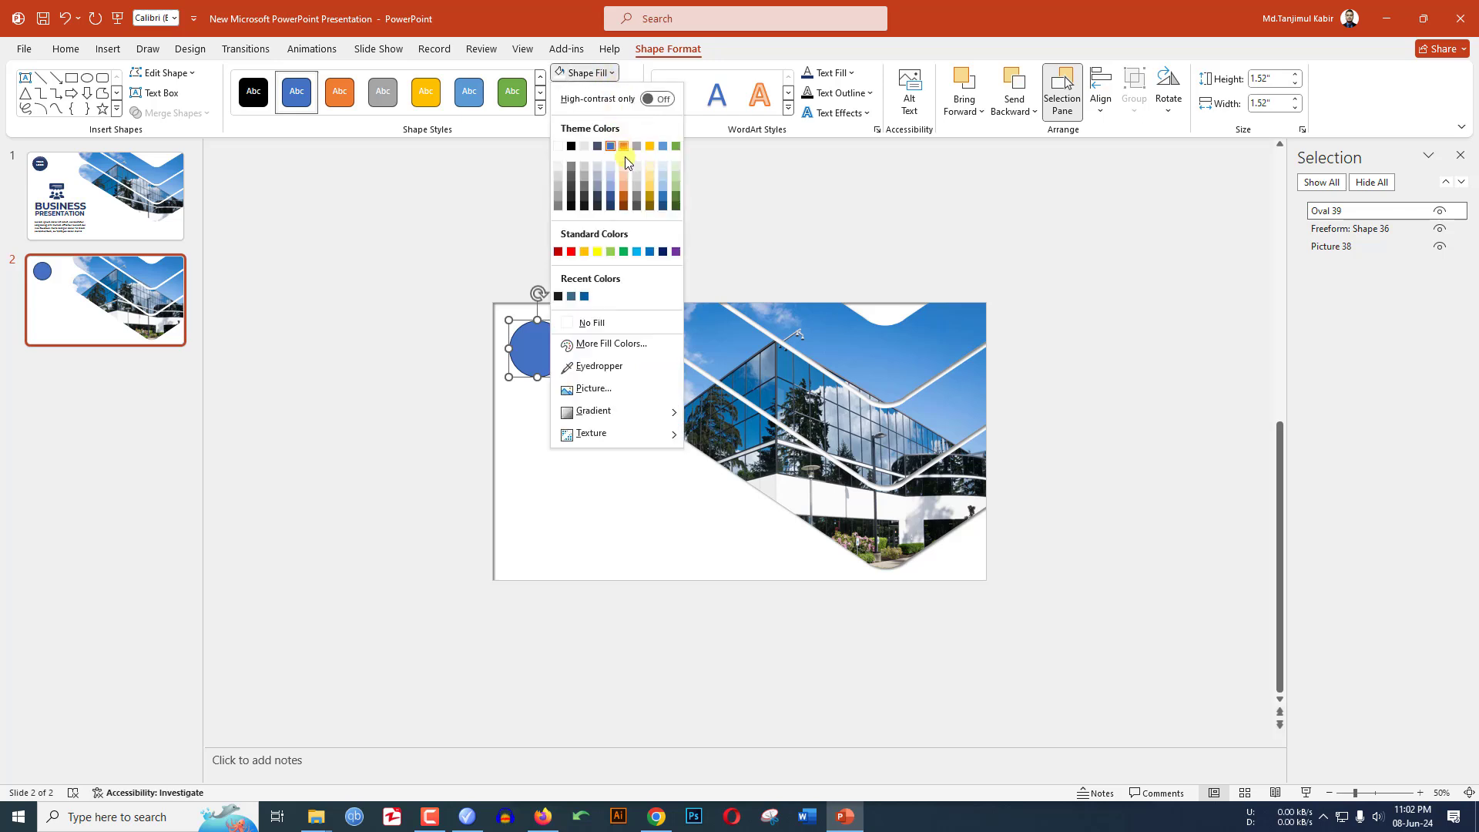
pyautogui.click(613, 206)
pyautogui.click(593, 93)
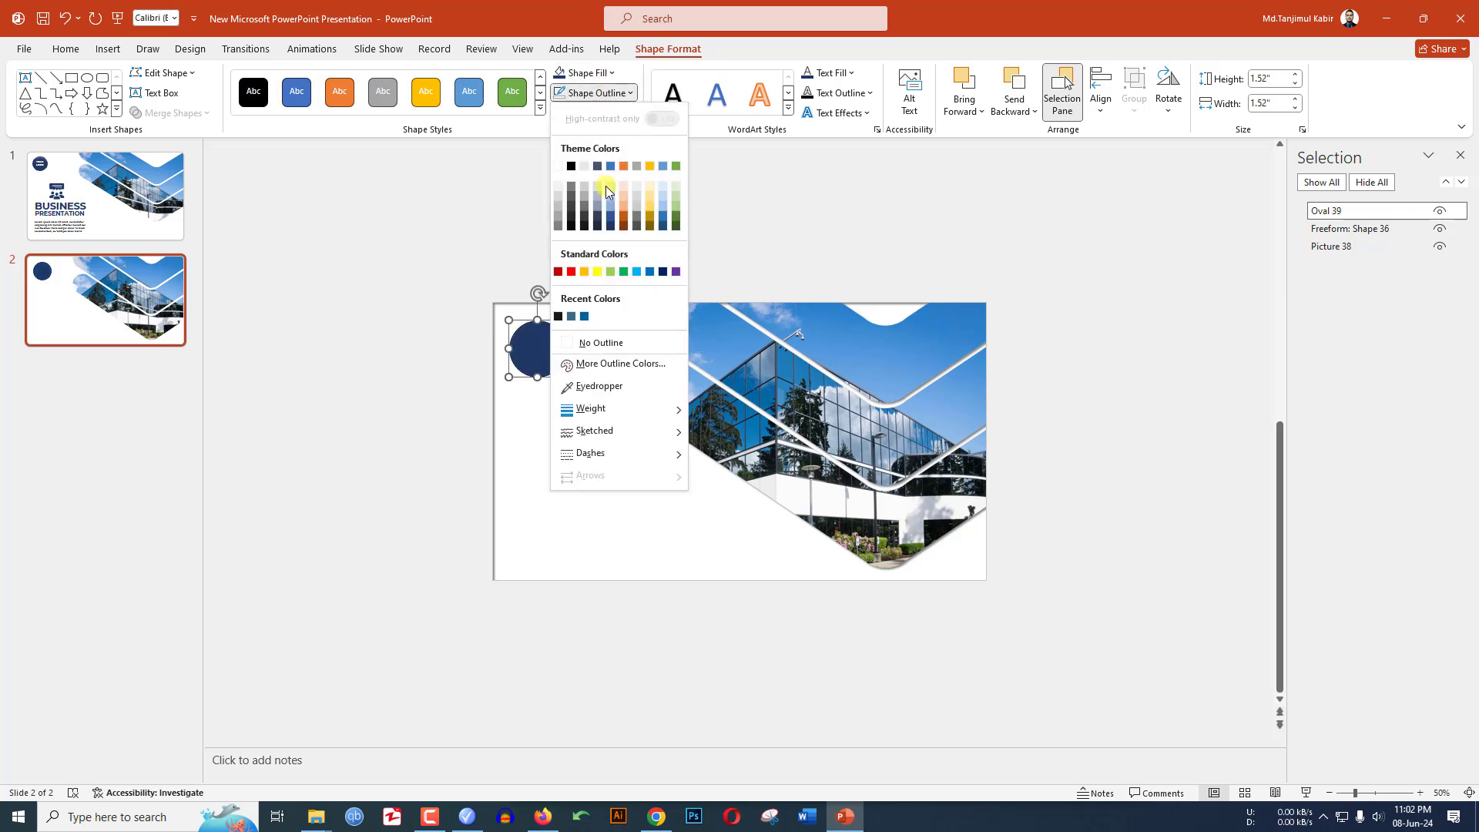
pyautogui.click(586, 338)
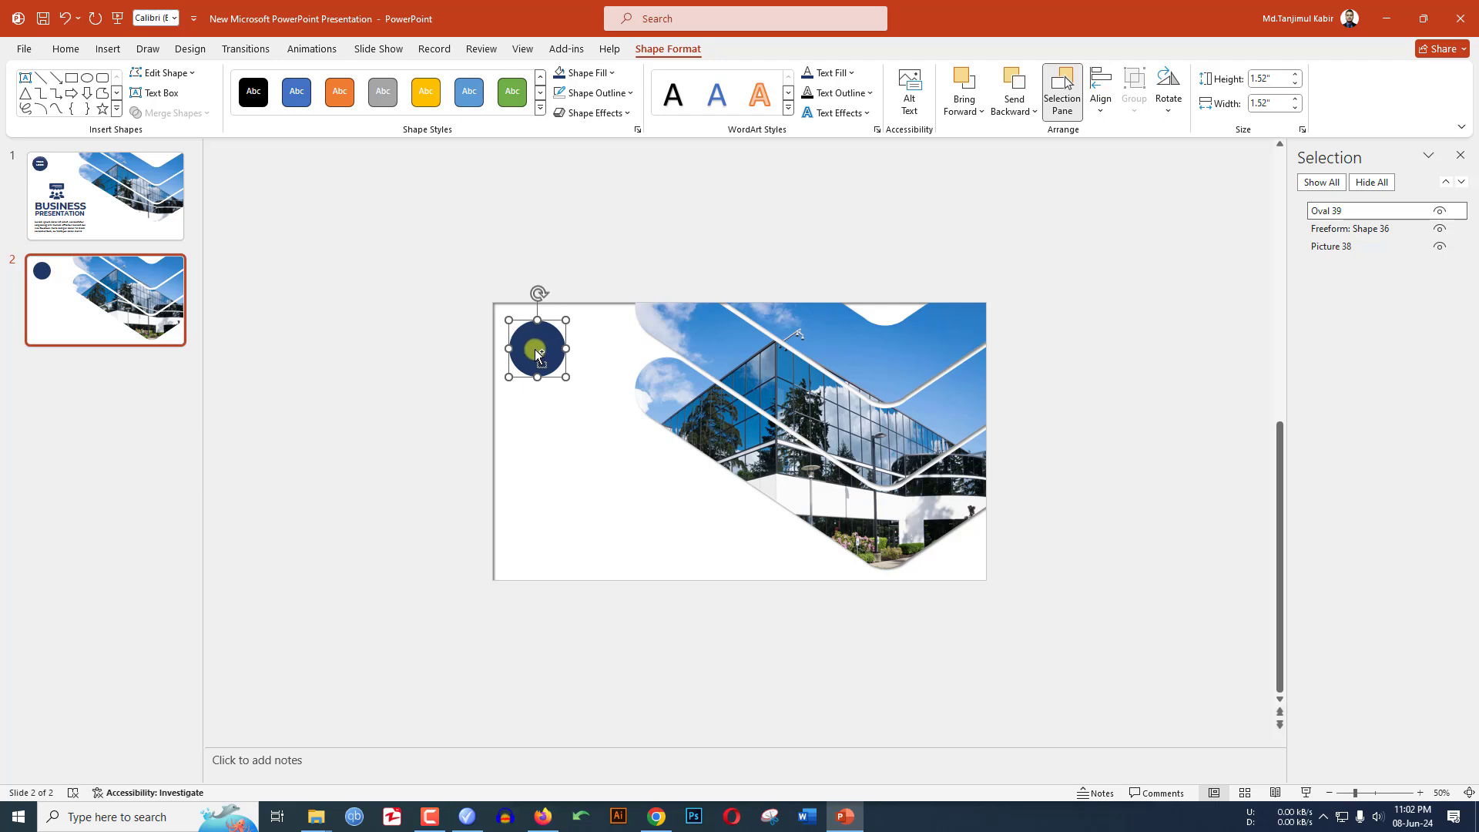
# Type LOGO HERE on two lines in the circle and set it to Montserrat.
pyautogui.scroll(3, 534, 349)
pyautogui.click(432, 302)
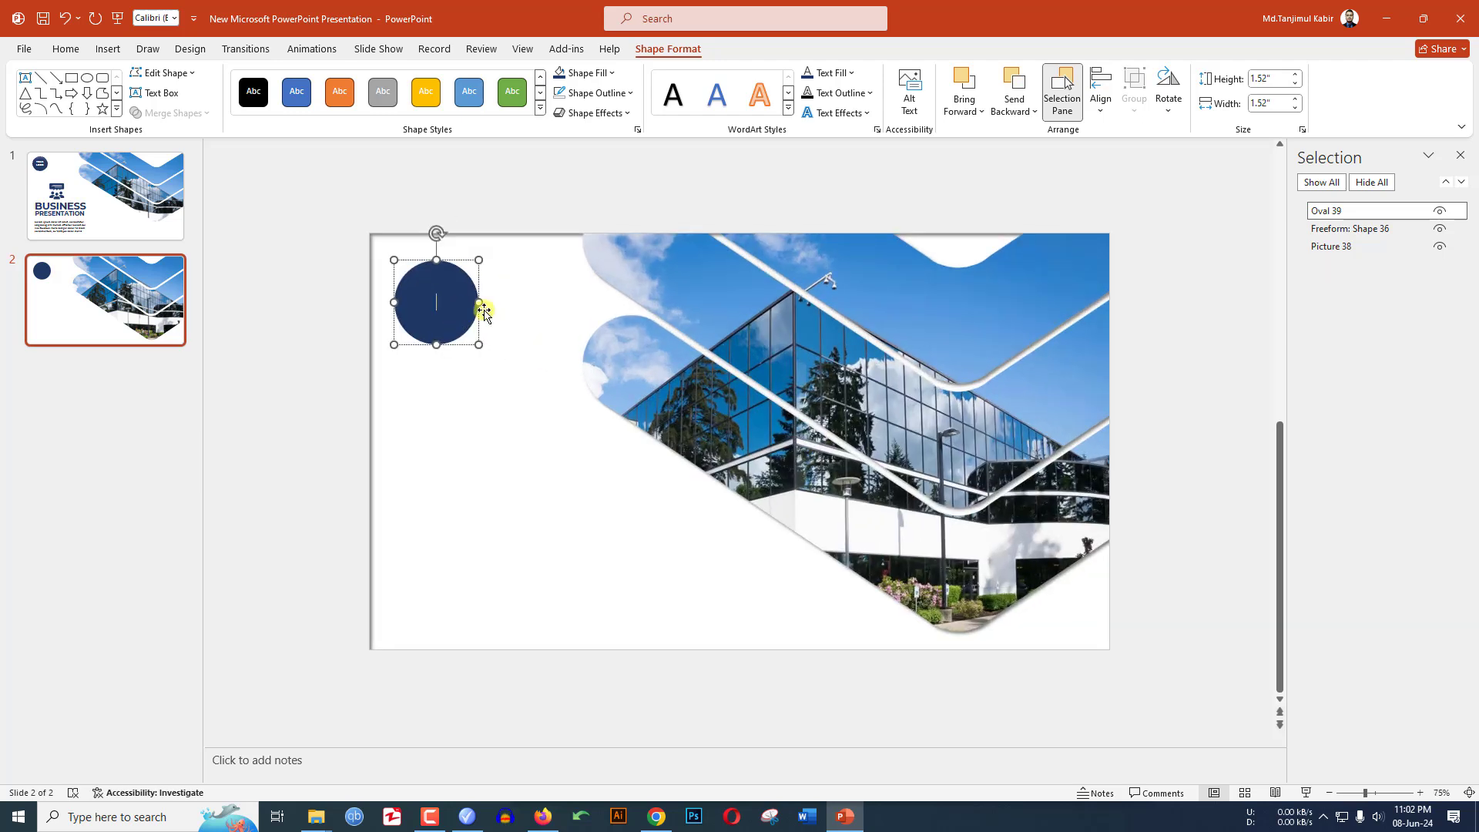
pyautogui.write('LOGO')
pyautogui.press('Return')
pyautogui.write('HERE')
pyautogui.hotkey('ctrl', 'a')
pyautogui.click(66, 48)
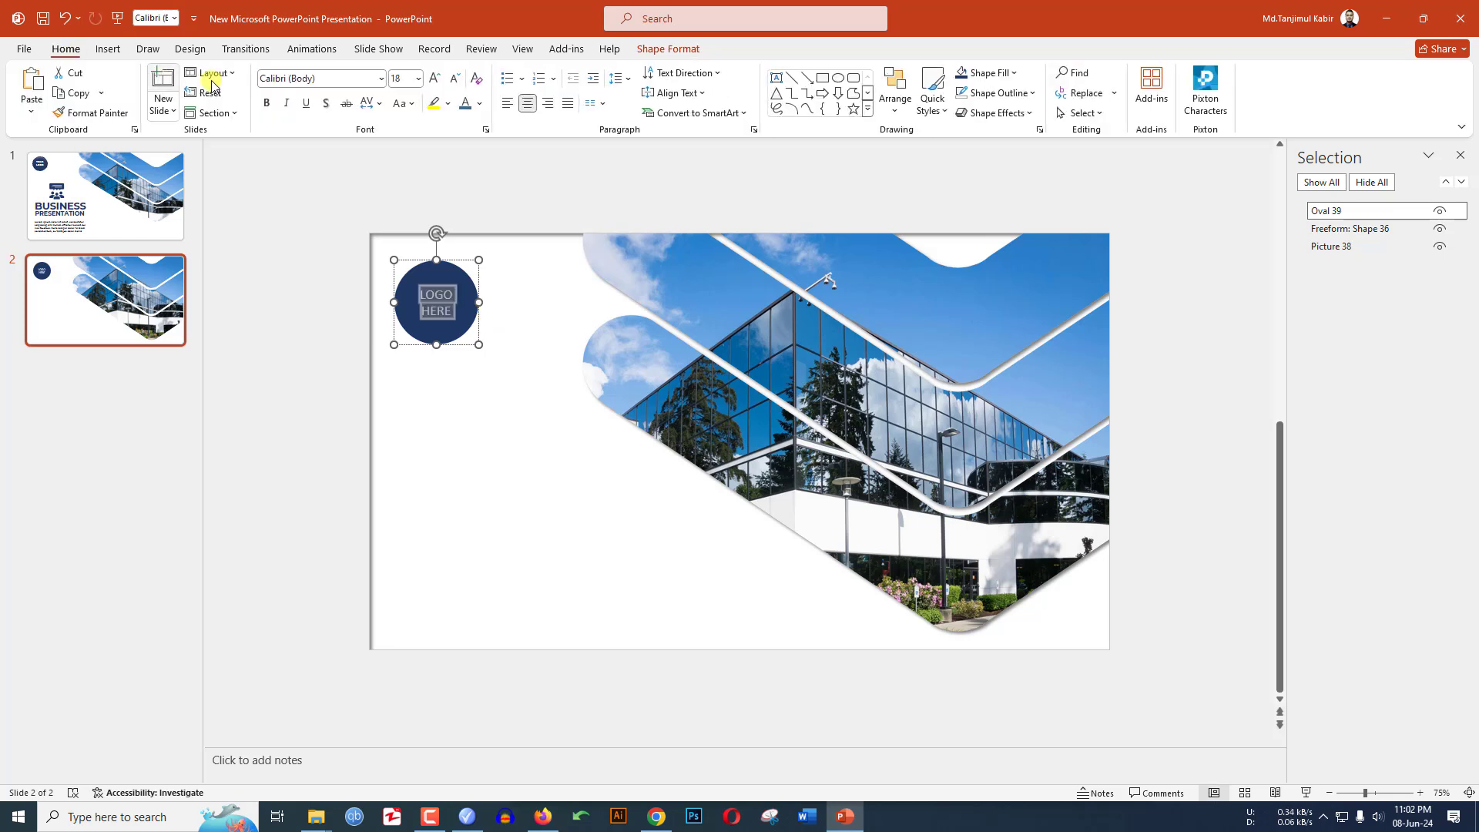
pyautogui.click(308, 78)
pyautogui.write('Montserrat')
pyautogui.press('Return')
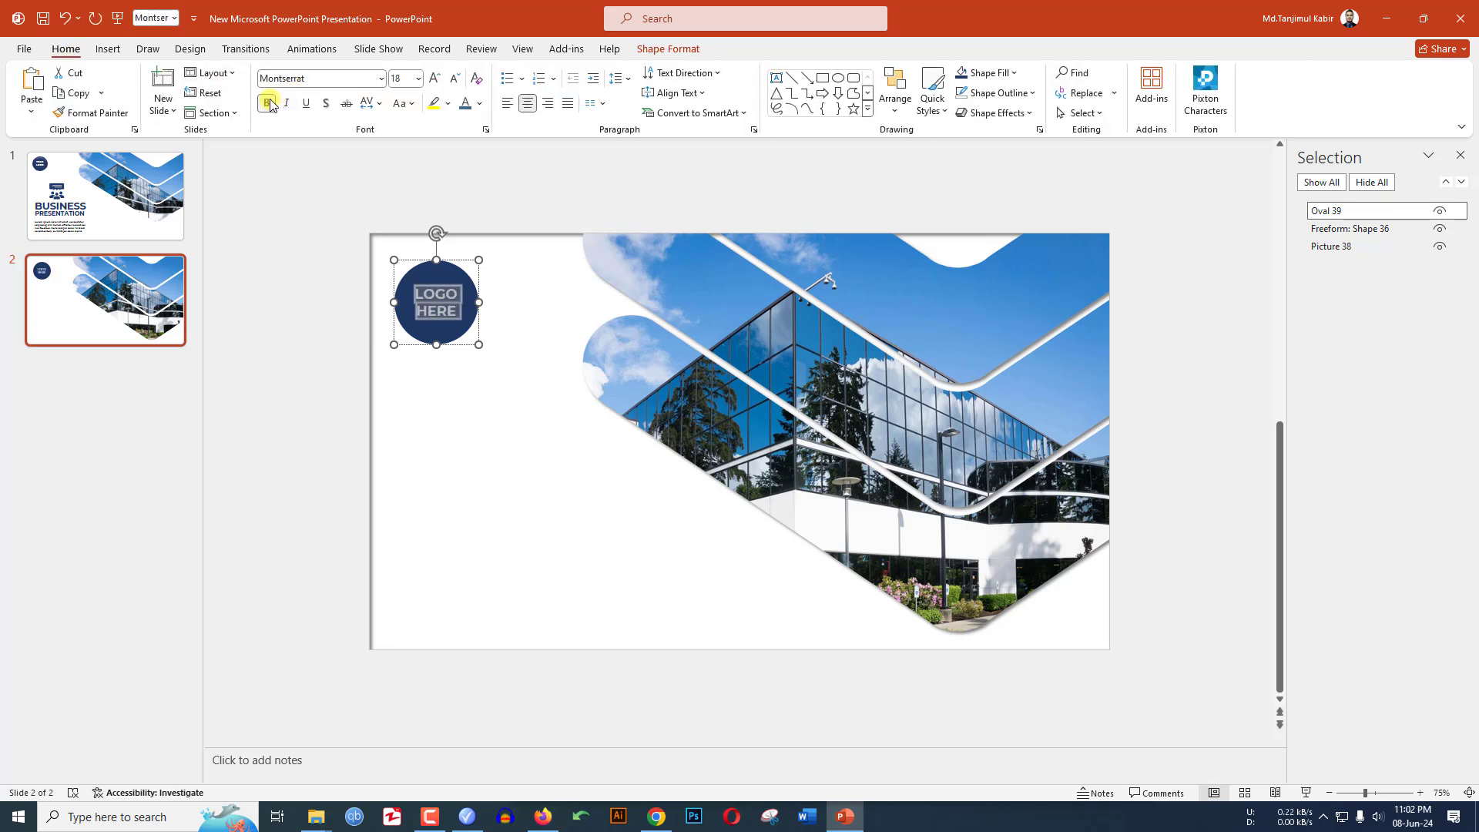
pyautogui.click(512, 280)
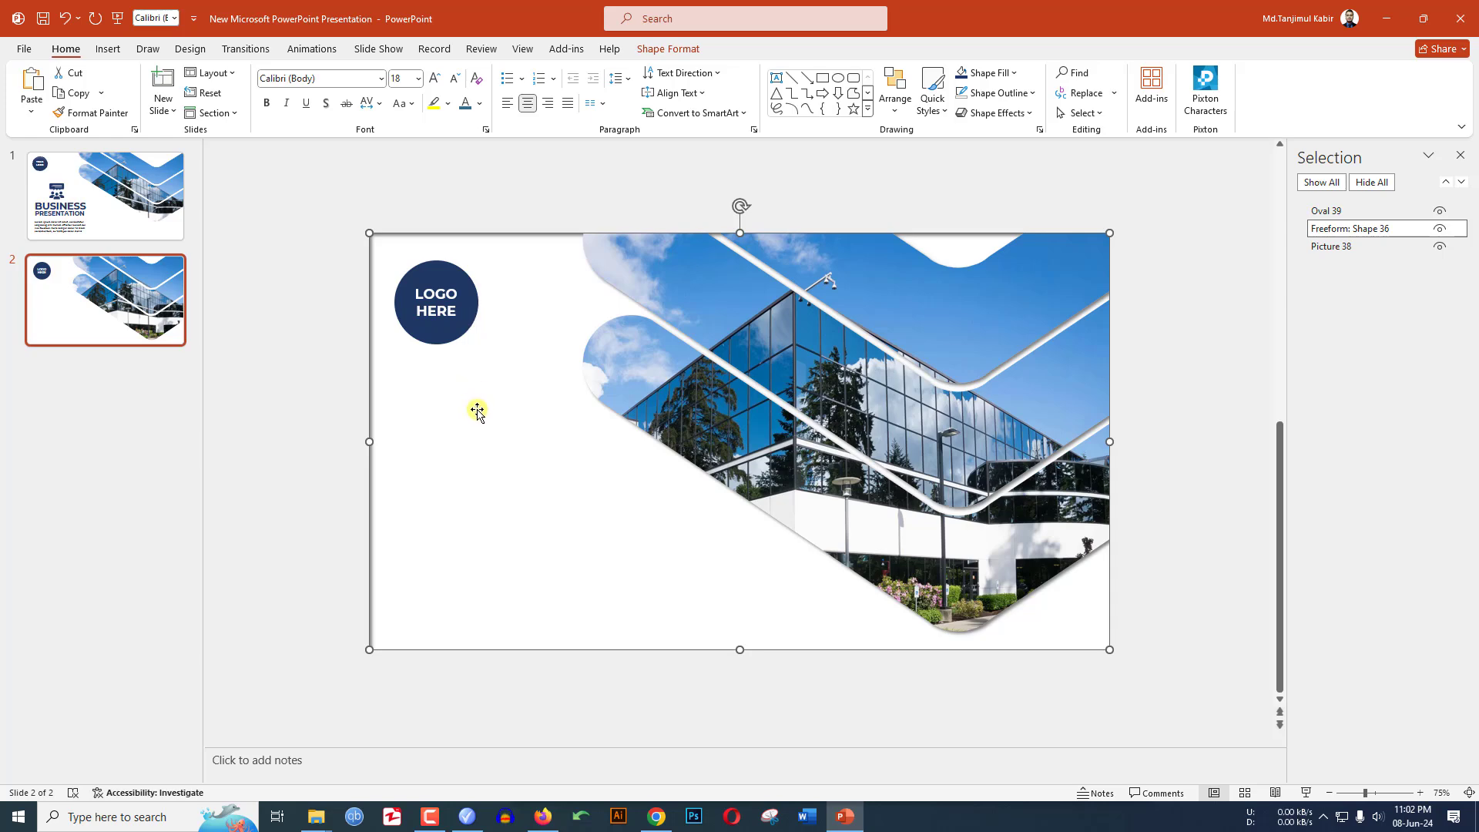
pyautogui.click(107, 49)
# Draw a text box on the lower left and paste BUSINESS into it.
pyautogui.click(258, 107)
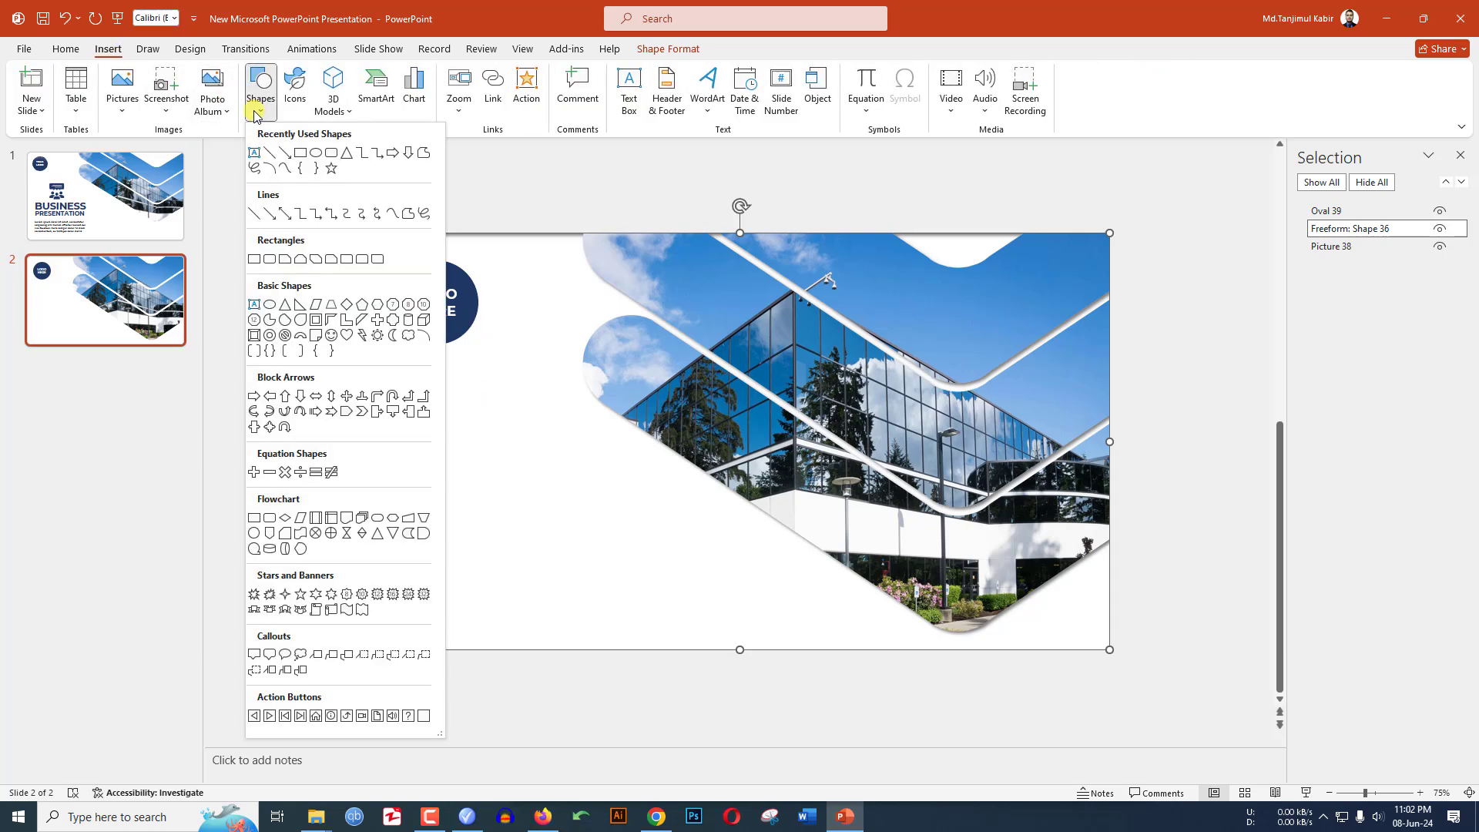
pyautogui.click(254, 153)
pyautogui.moveTo(395, 472); pyautogui.dragTo(637, 538)
pyautogui.write('BUSINESS')
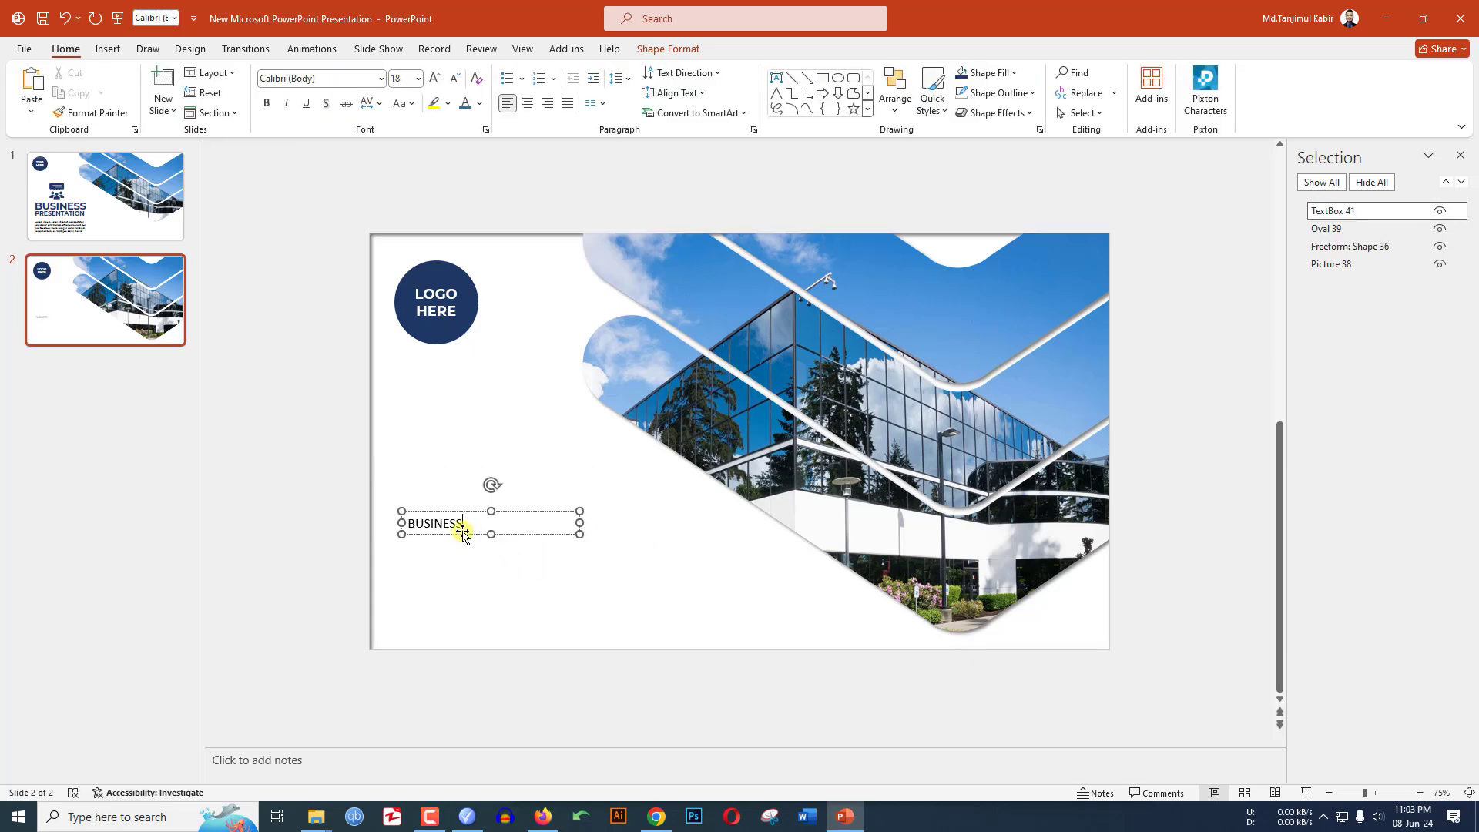
# Format BUSINESS as bold Montserrat at size 66.
pyautogui.doubleClick(457, 526)
pyautogui.click(321, 79)
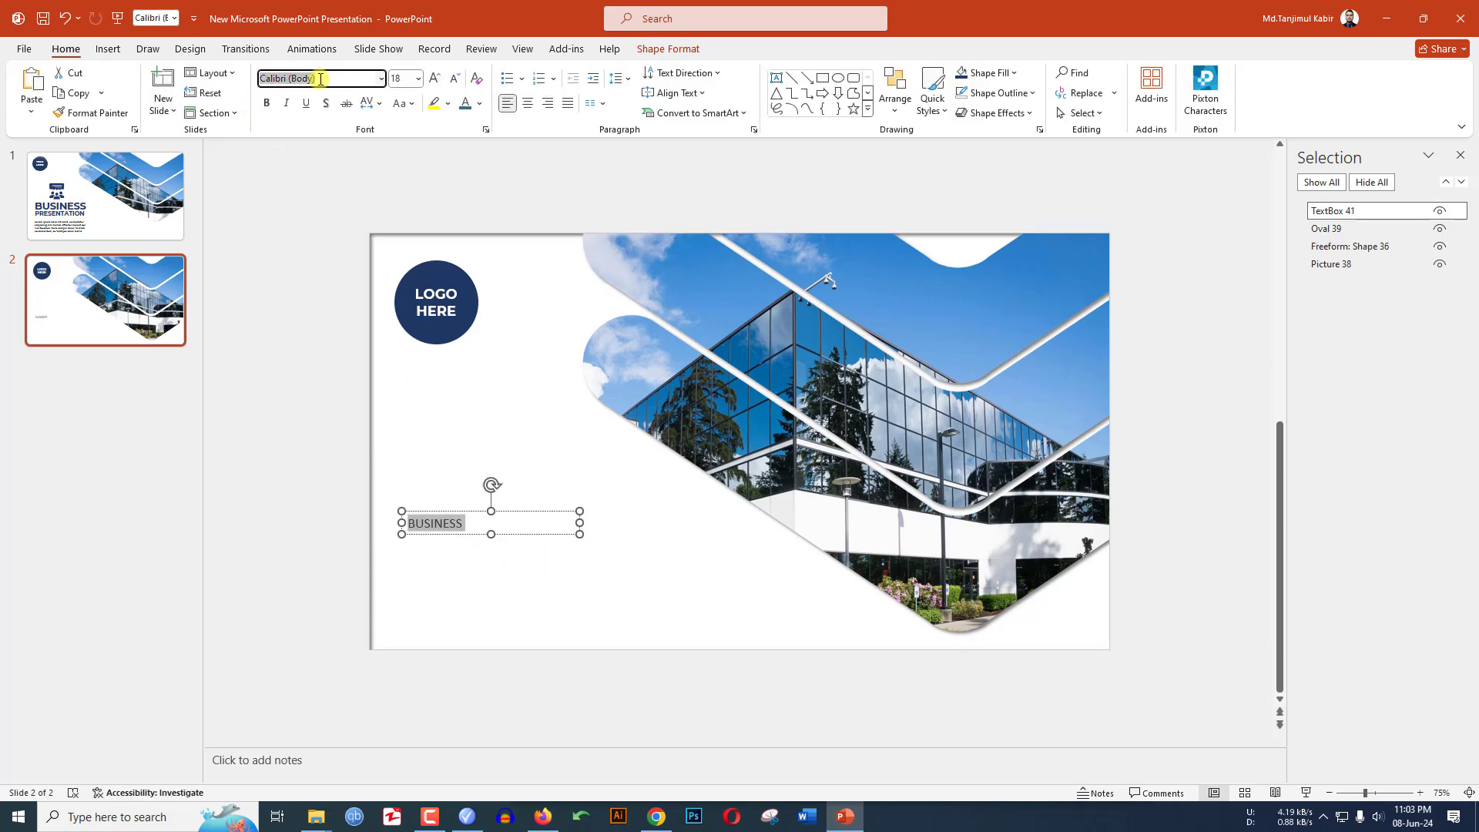
pyautogui.press('Return')
pyautogui.click(266, 103)
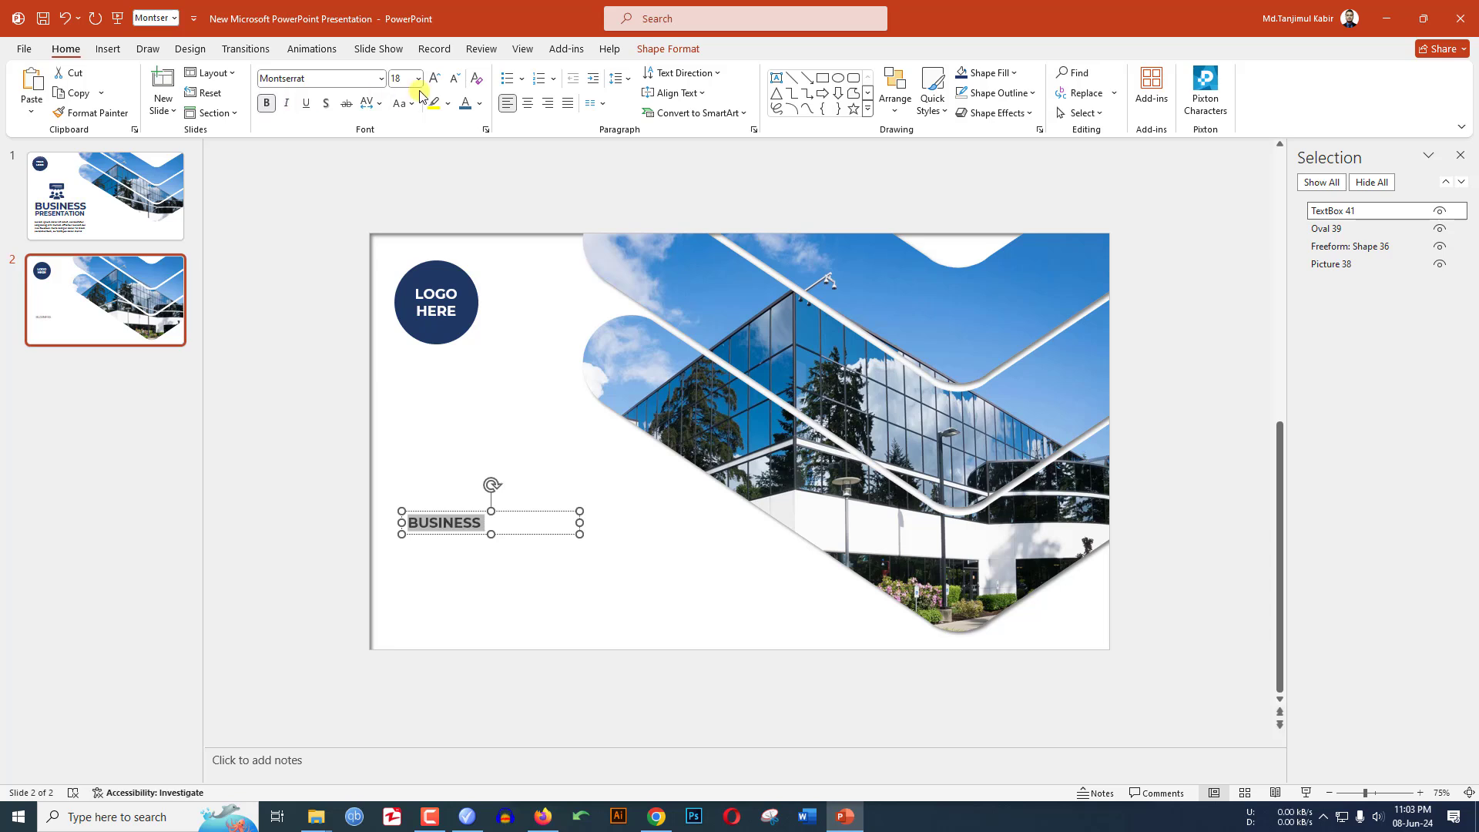
pyautogui.click(417, 78)
pyautogui.click(402, 407)
# Widen the BUSINESS box to one line, move it up, and colour the text dark navy.
pyautogui.moveTo(578, 577); pyautogui.dragTo(693, 577)
pyautogui.moveTo(565, 508); pyautogui.dragTo(560, 479)
pyautogui.click(650, 56)
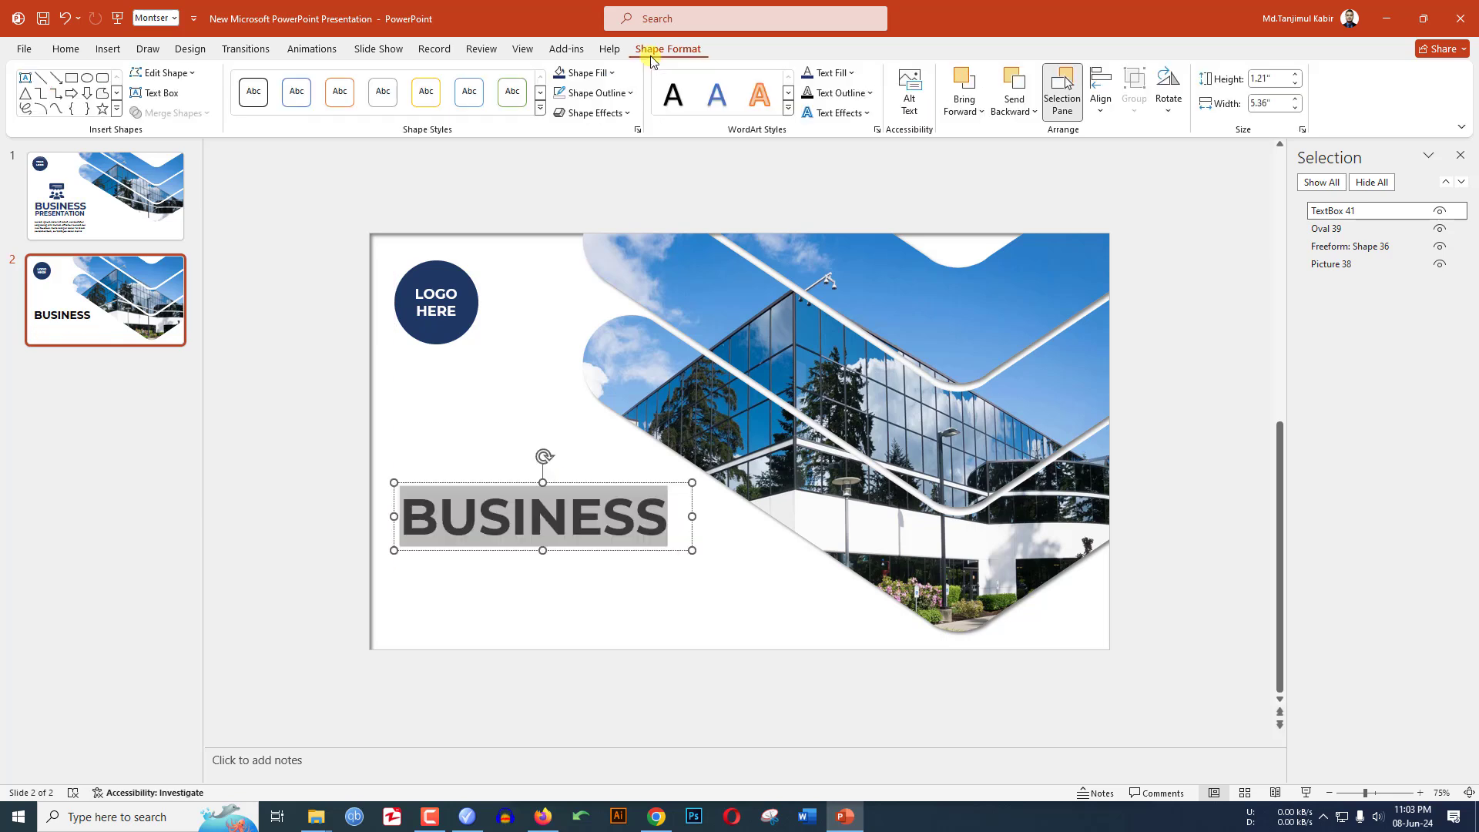
pyautogui.click(851, 72)
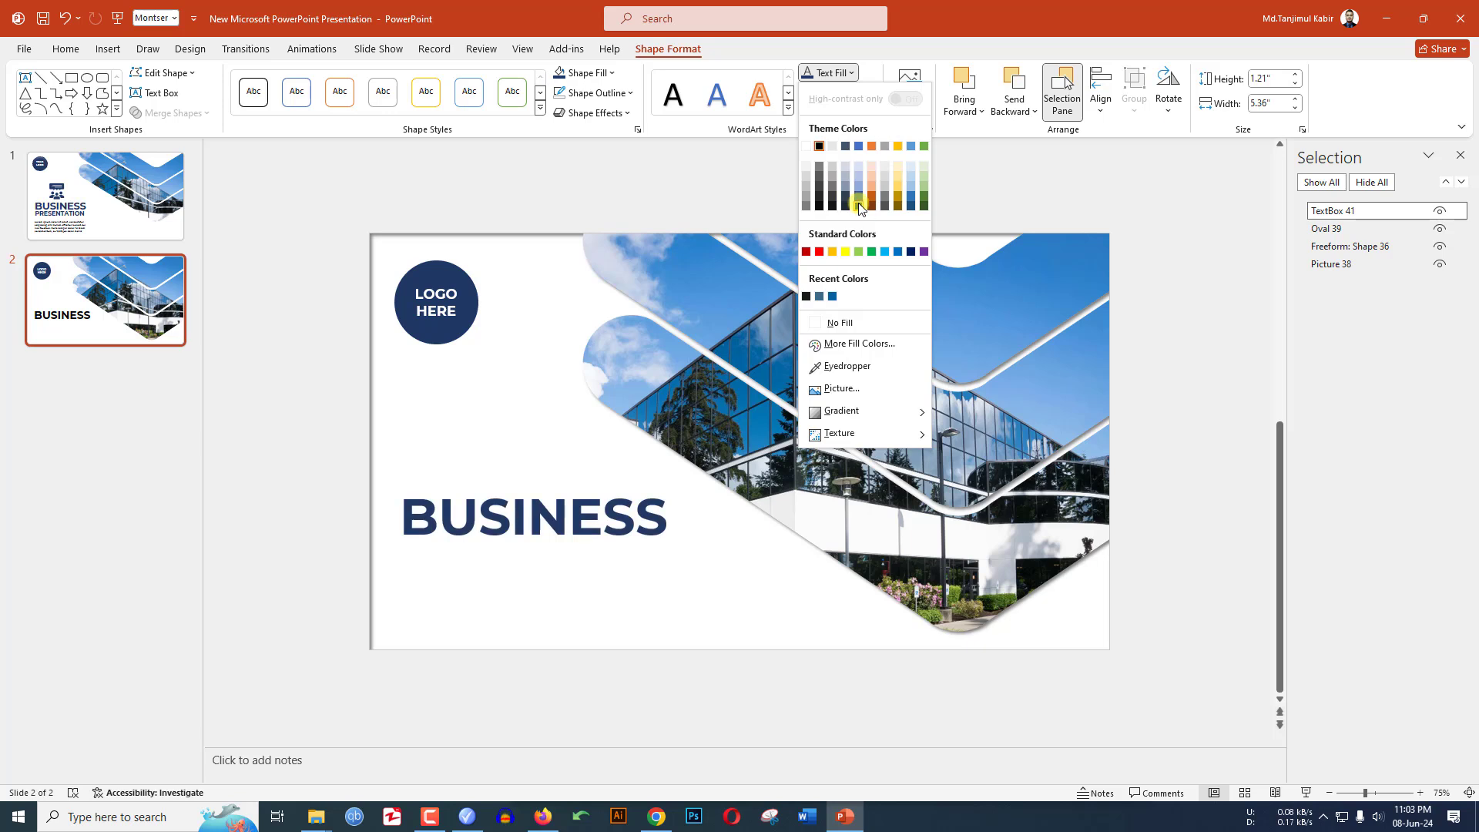
pyautogui.click(858, 202)
# Duplicate the BUSINESS box below it, change the copy to PRESENTATION at size 42.
pyautogui.hotkey('ctrl', 'd')
pyautogui.moveTo(505, 550); pyautogui.dragTo(496, 600)
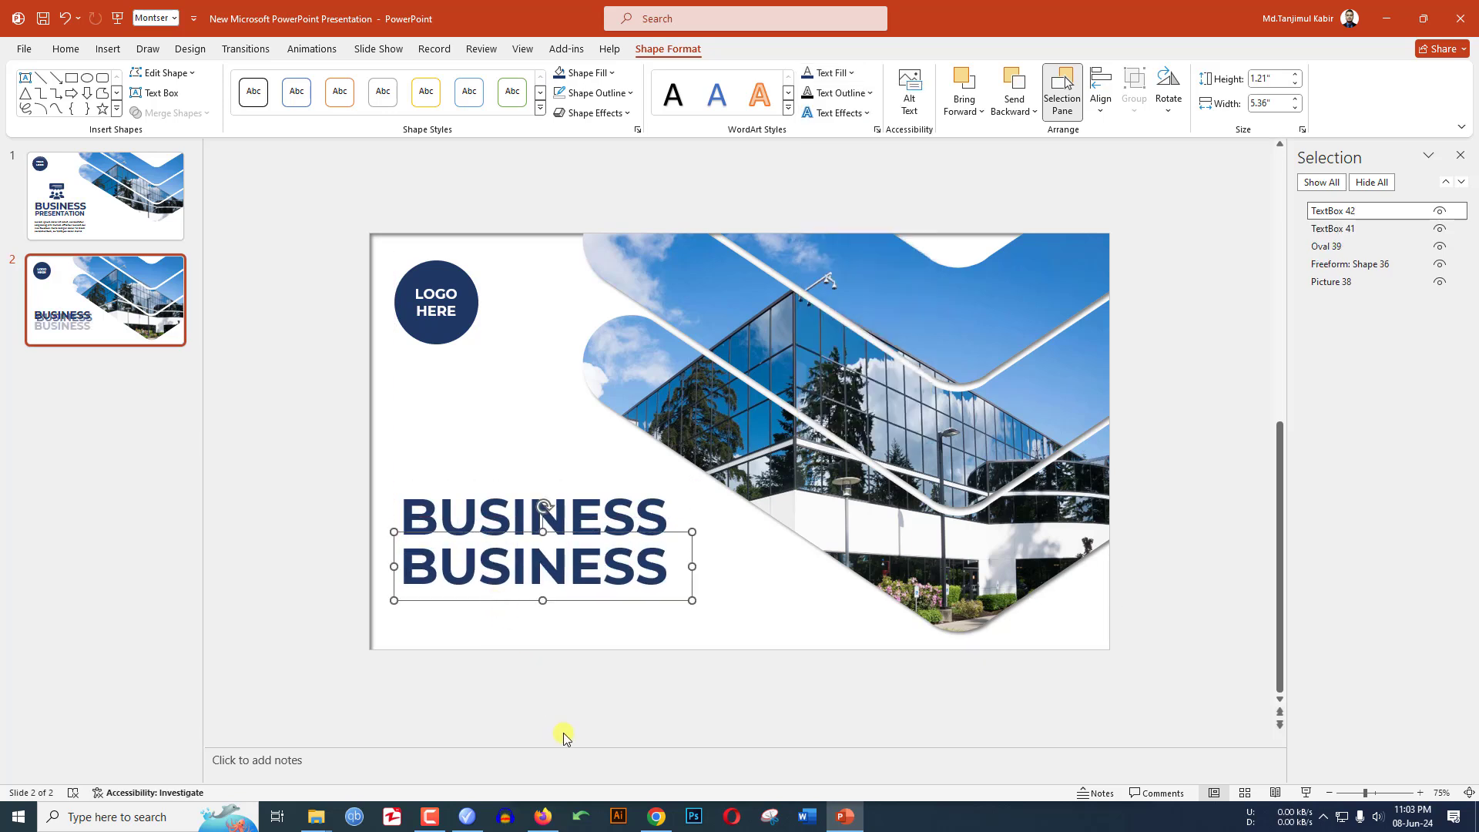
pyautogui.doubleClick(547, 575)
pyautogui.write('PRESENTATION')
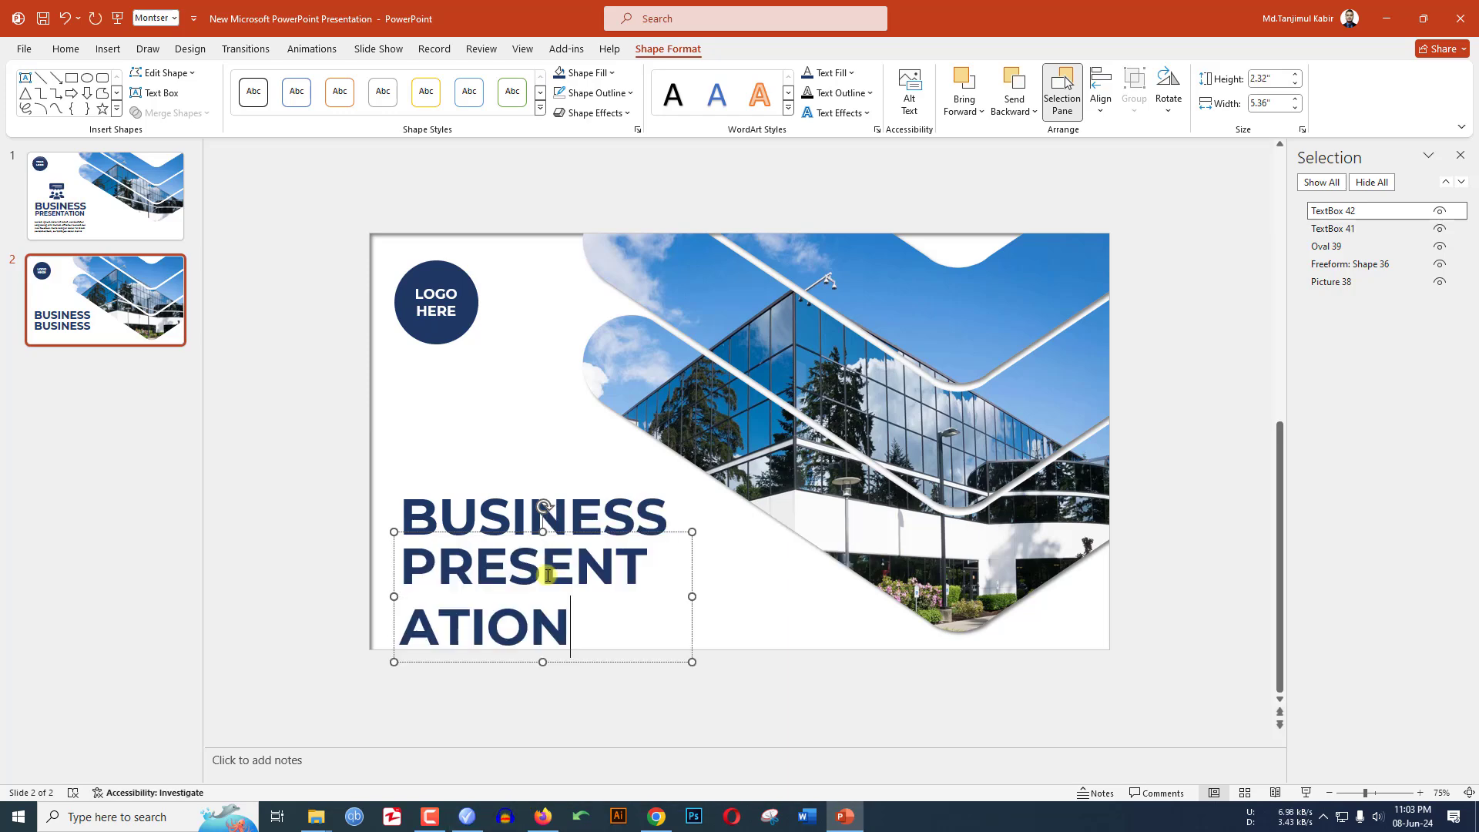
pyautogui.moveTo(579, 646); pyautogui.dragTo(401, 567)
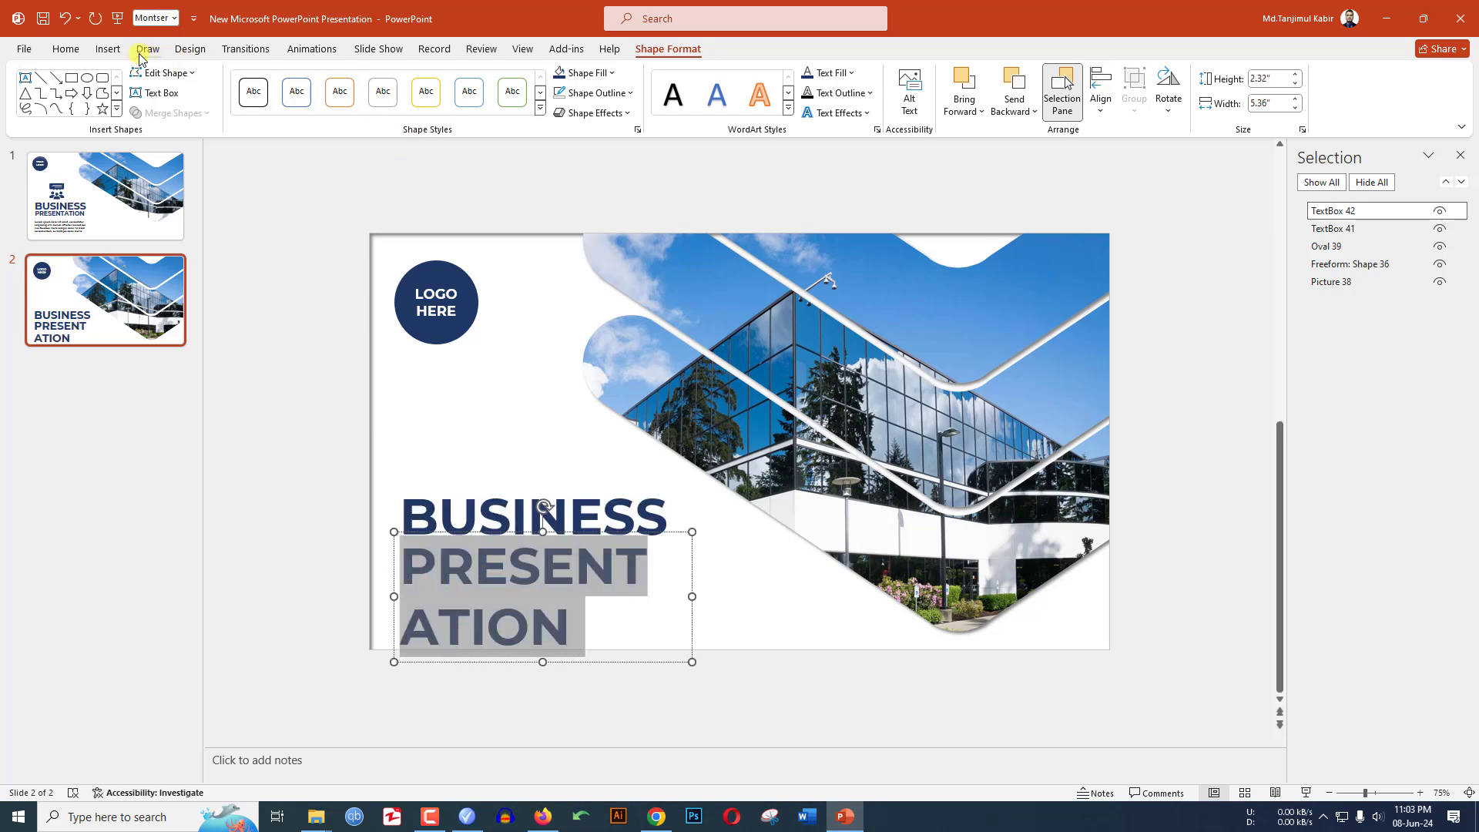
pyautogui.click(66, 49)
pyautogui.click(454, 79)
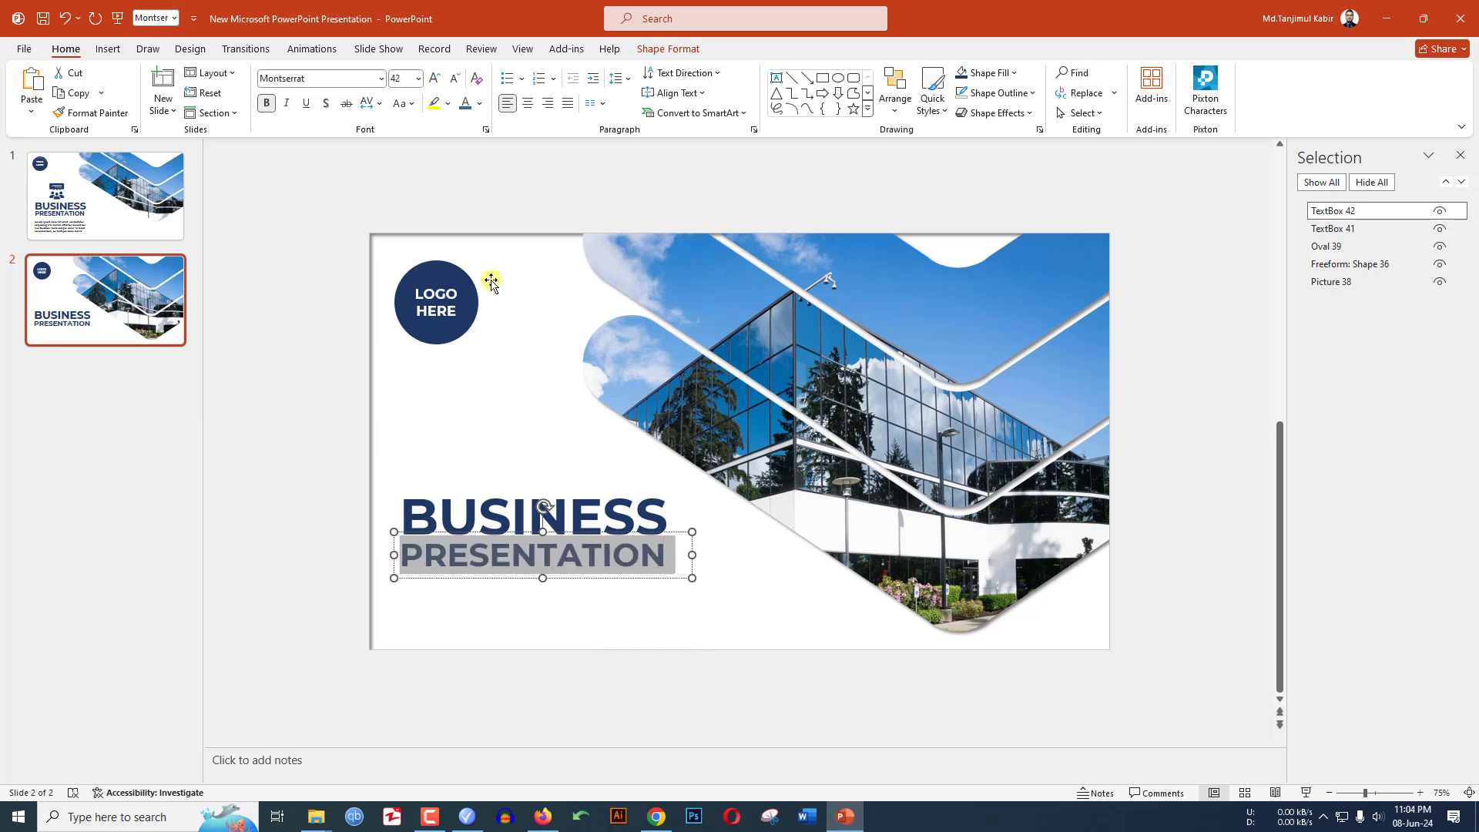
pyautogui.moveTo(563, 583); pyautogui.dragTo(608, 611)
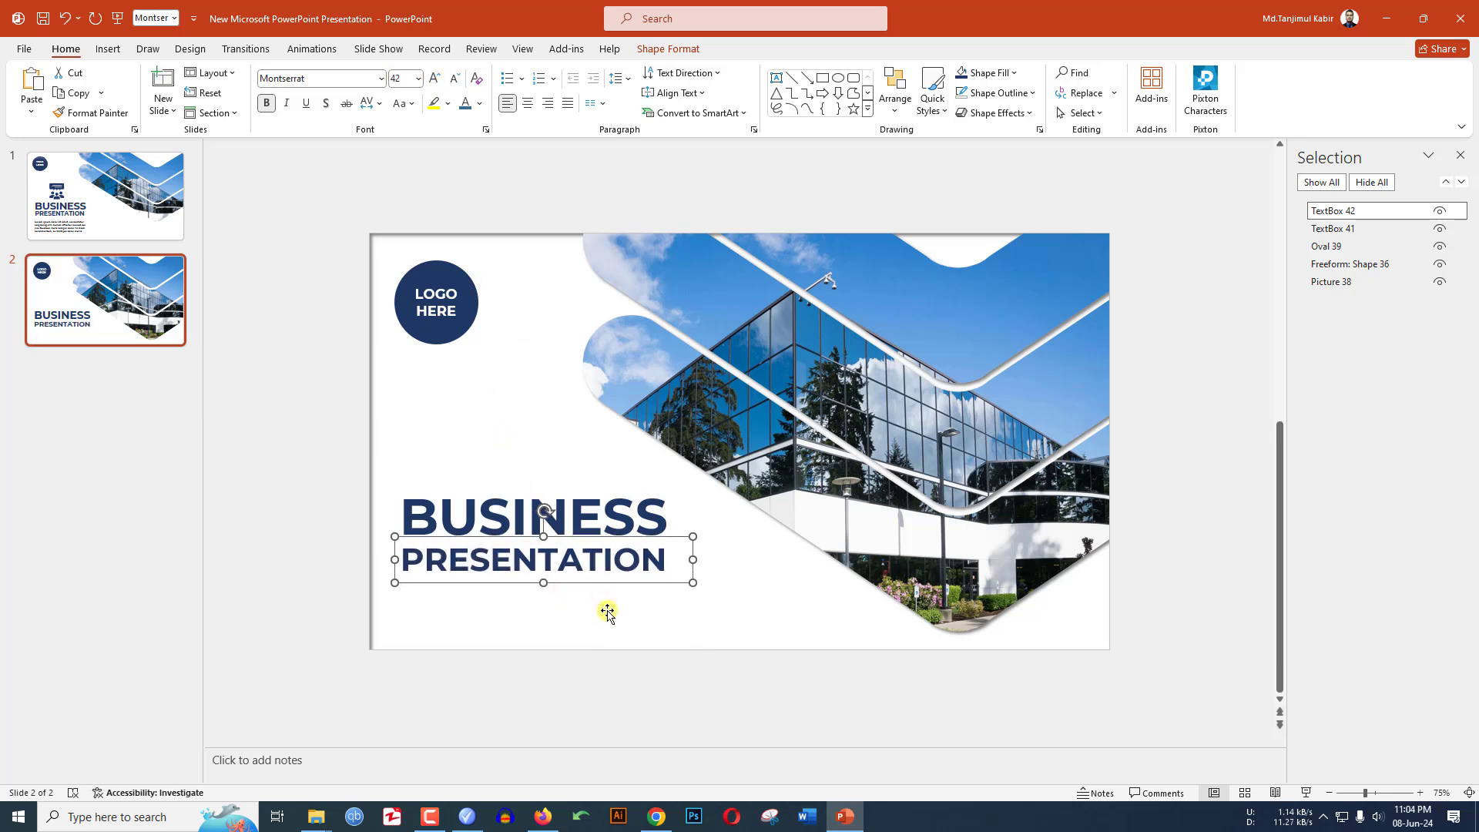
# Apply a text shadow to BUSINESS, then select all the PRESENTATION text.
pyautogui.click(610, 519)
pyautogui.hotkey('ctrl', 'a')
pyautogui.click(328, 106)
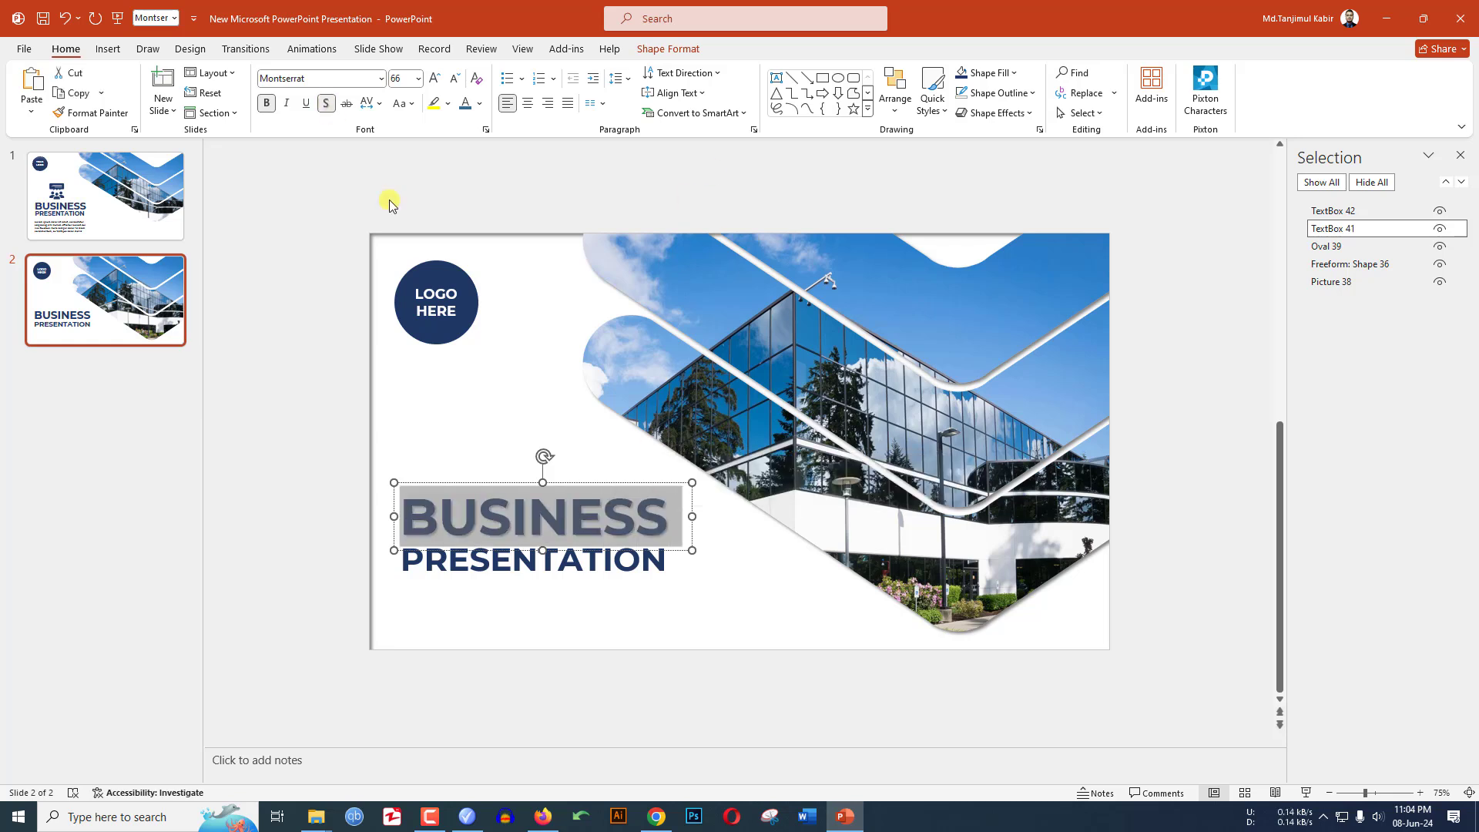
pyautogui.click(460, 583)
pyautogui.hotkey('ctrl', 'a')
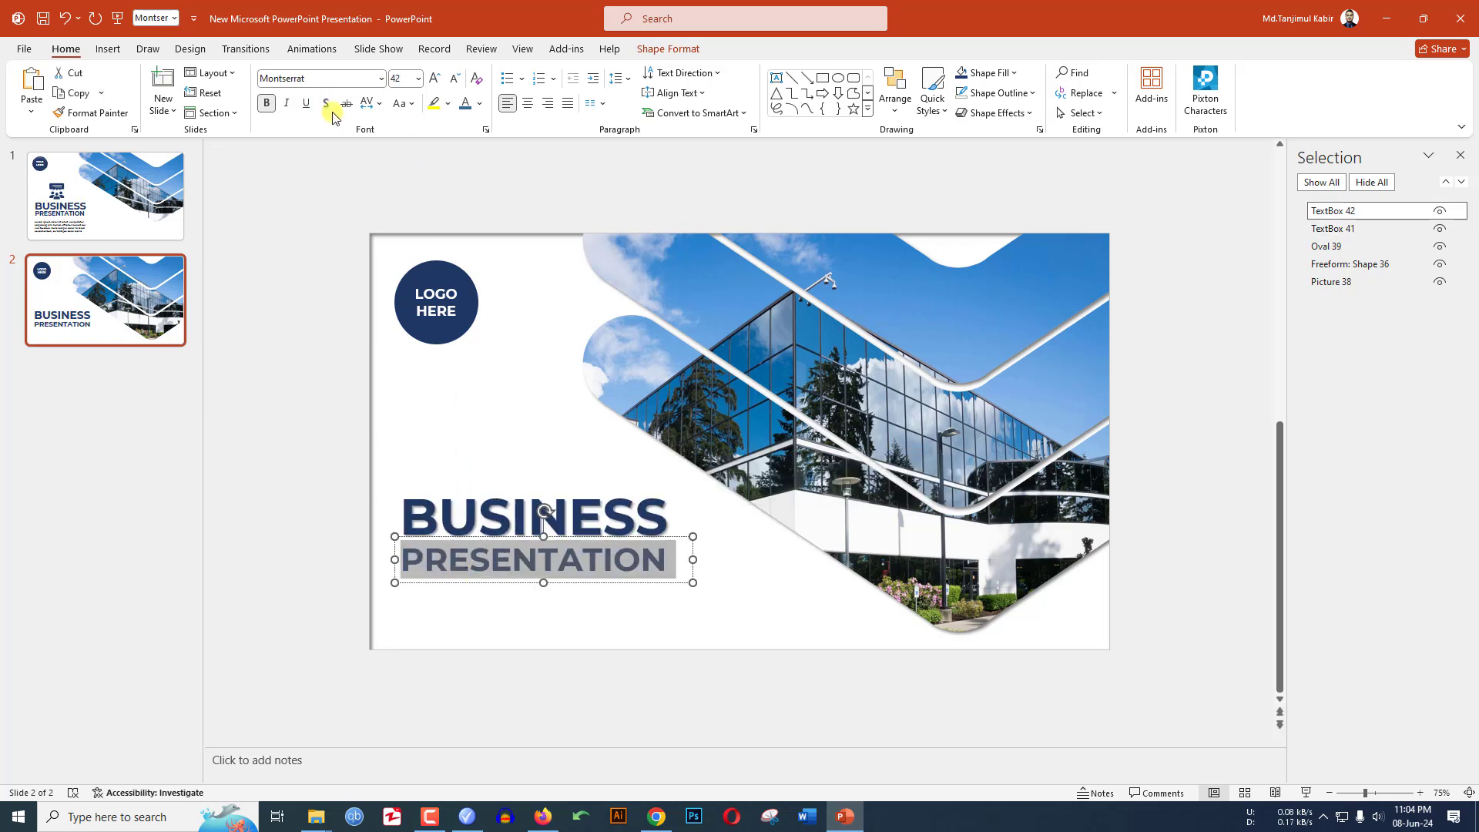
# Draw a text box under PRESENTATION and paste the Lorem ipsum paragraph into it.
pyautogui.click(107, 49)
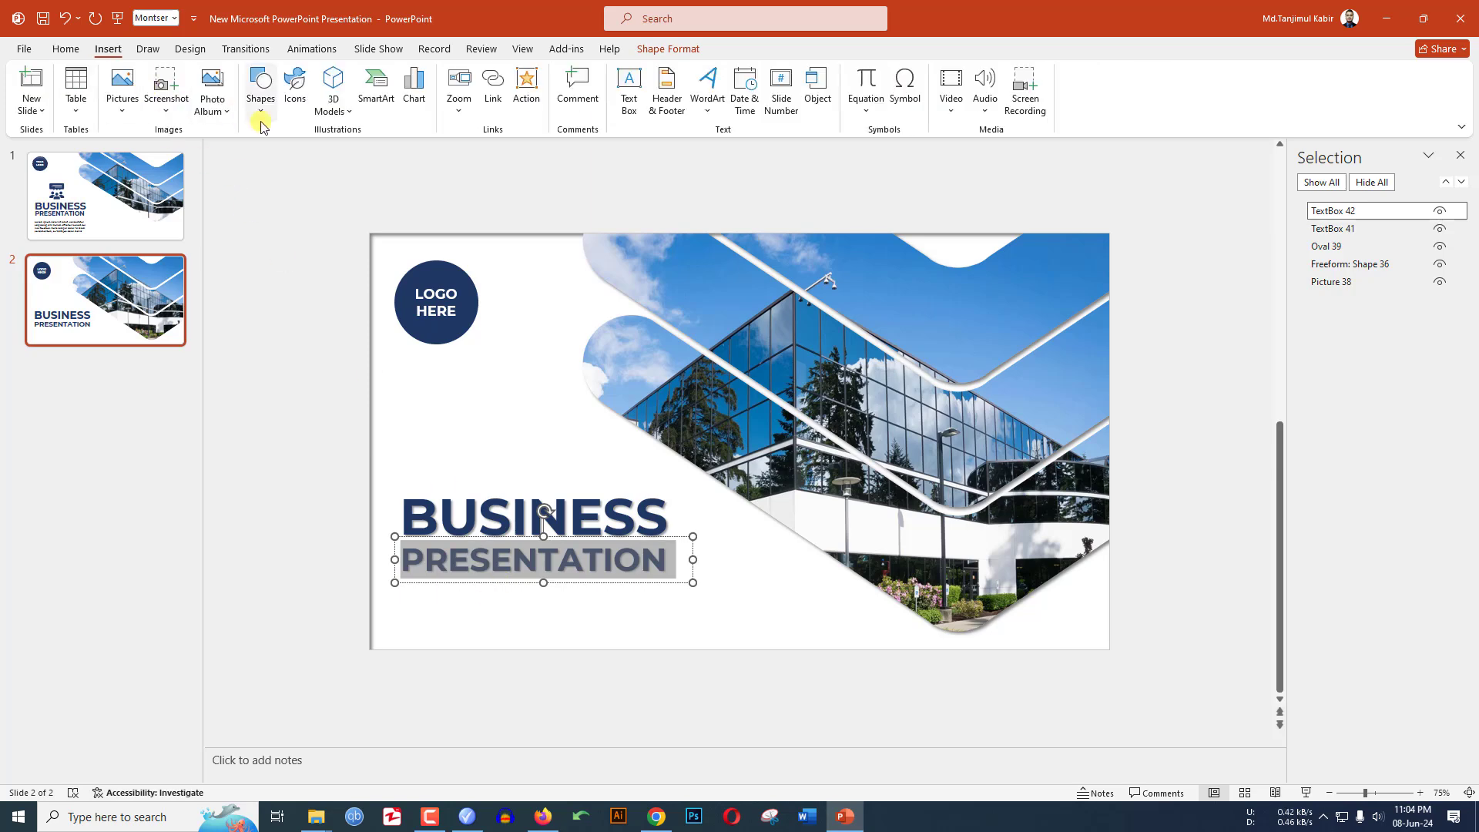
pyautogui.click(260, 91)
pyautogui.click(255, 154)
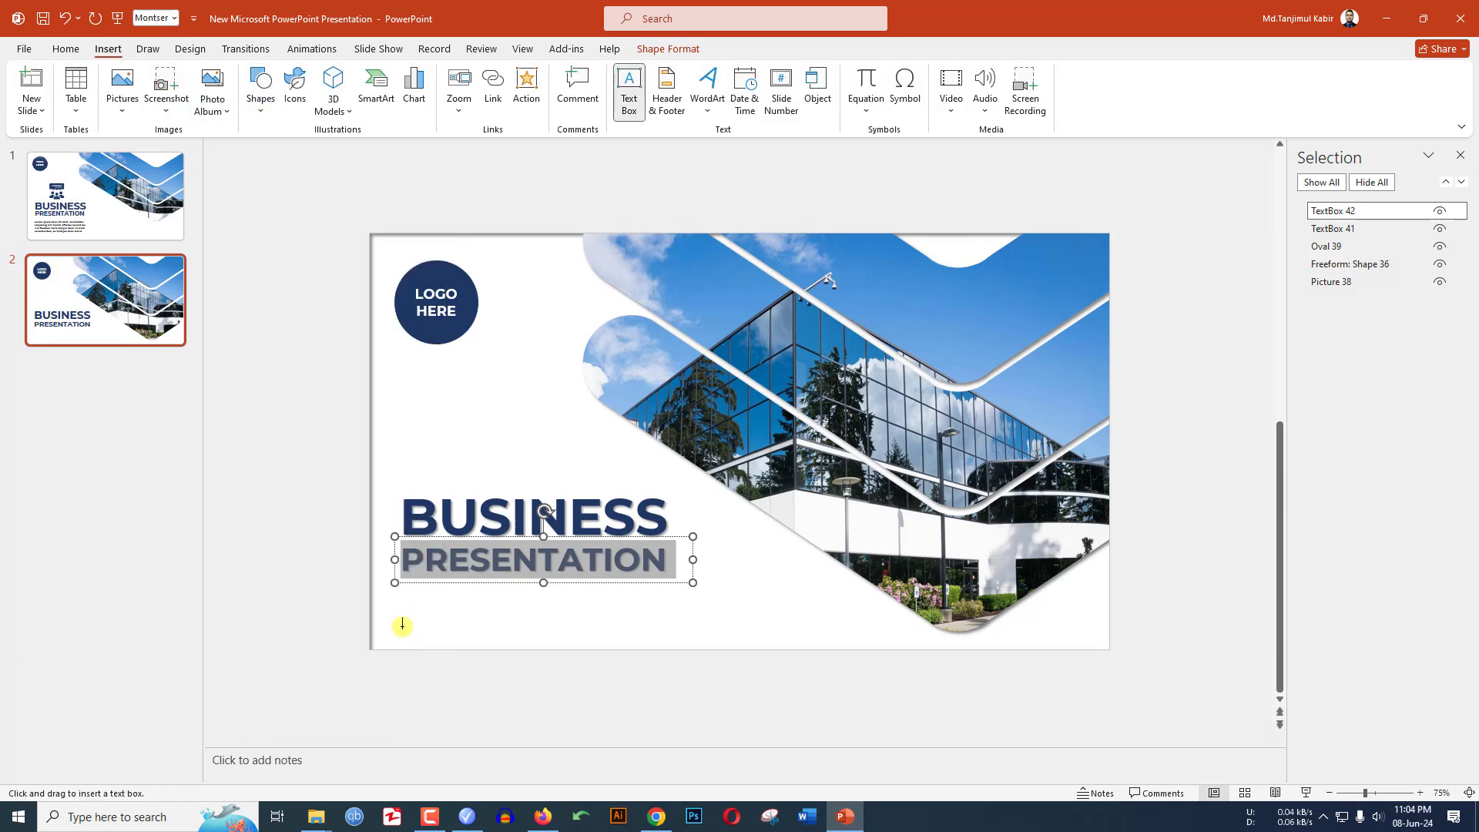
pyautogui.moveTo(402, 593); pyautogui.dragTo(700, 632)
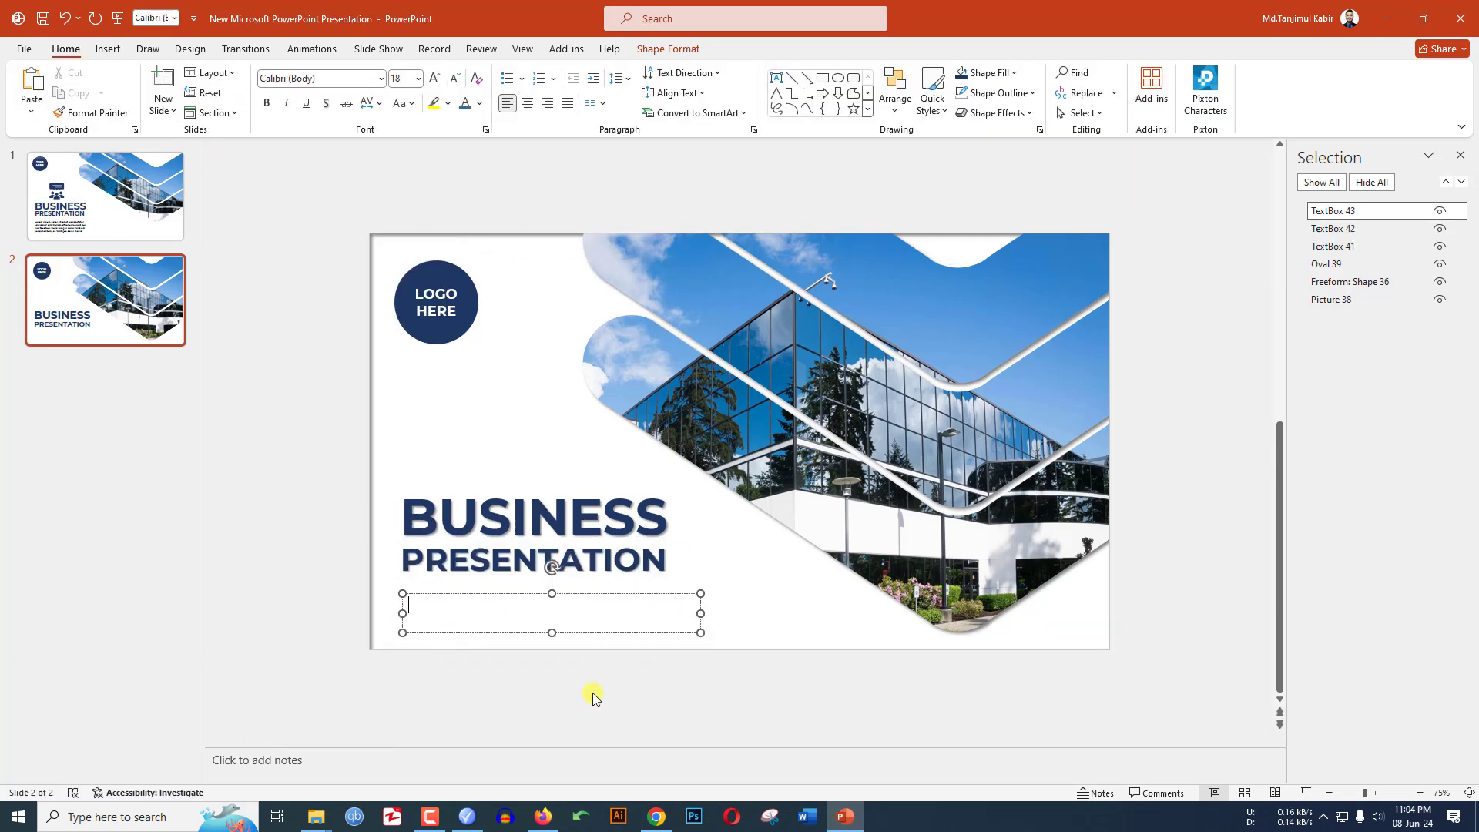
pyautogui.write('Lorem ipsum dolor sit amet, consectetur adipiscing elit. Nullam efficitur laoreet dui nec faucibus. Nulla semper dolor vel diam condimentum, eu tristique dolor mollis')
pyautogui.moveTo(598, 595); pyautogui.dragTo(596, 571)
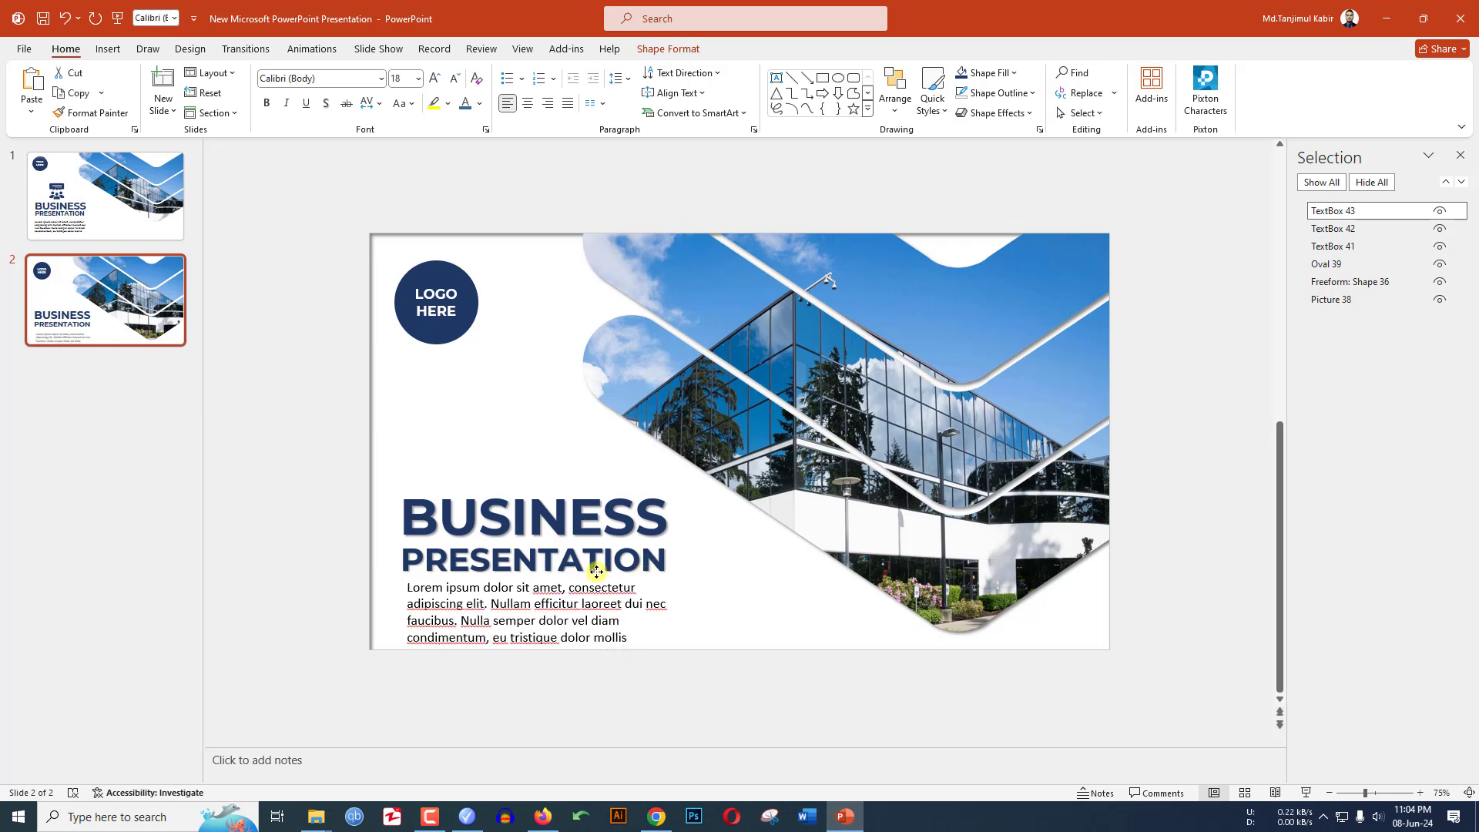
# Set the body text to 14-point Lora, nudge it into place, and open Icons.
pyautogui.hotkey('ctrl', 'a')
pyautogui.click(331, 80)
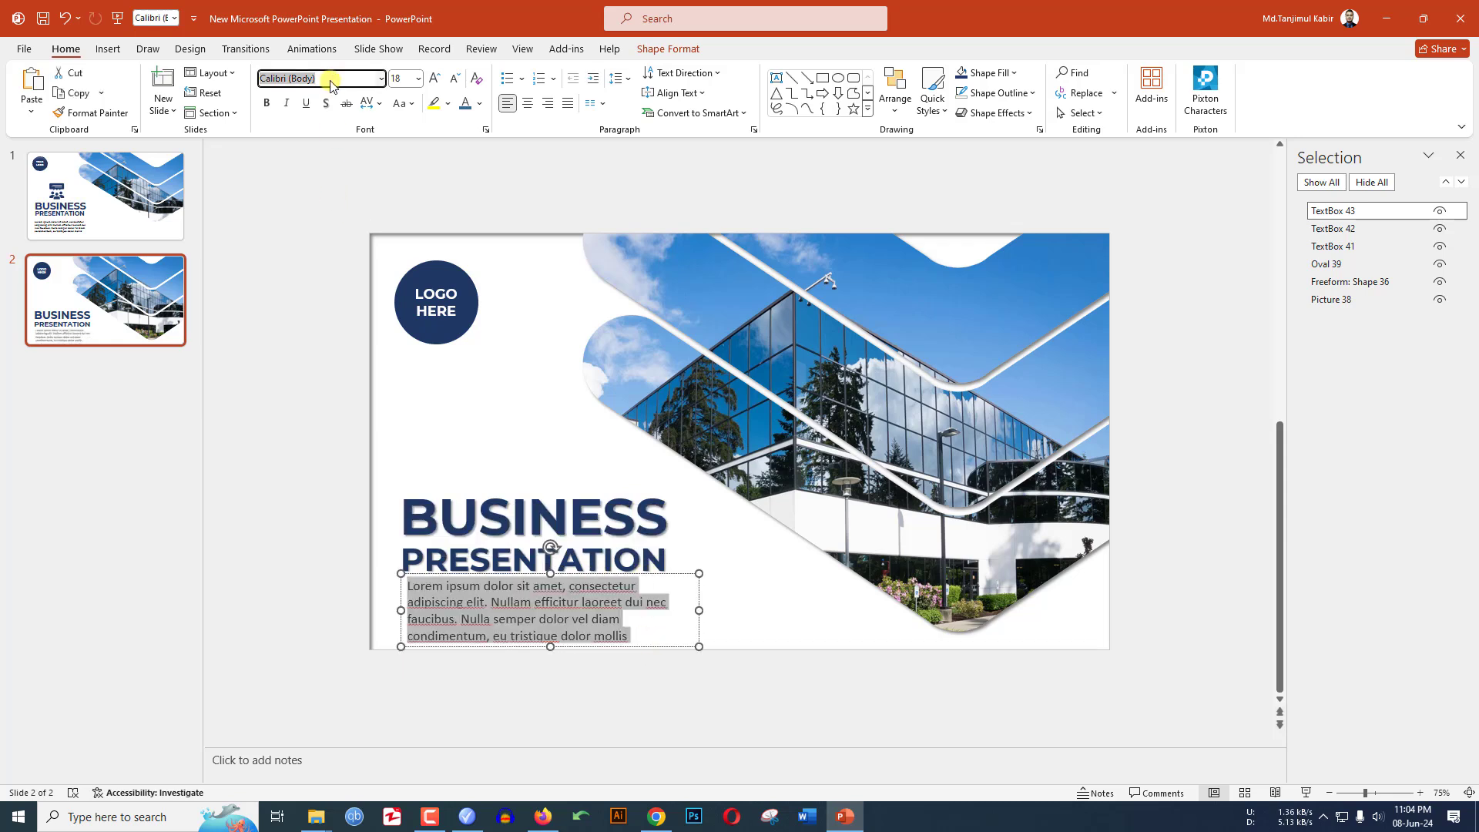
pyautogui.write('Lor')
pyautogui.press('Return')
pyautogui.click(454, 78)
pyautogui.click(454, 77)
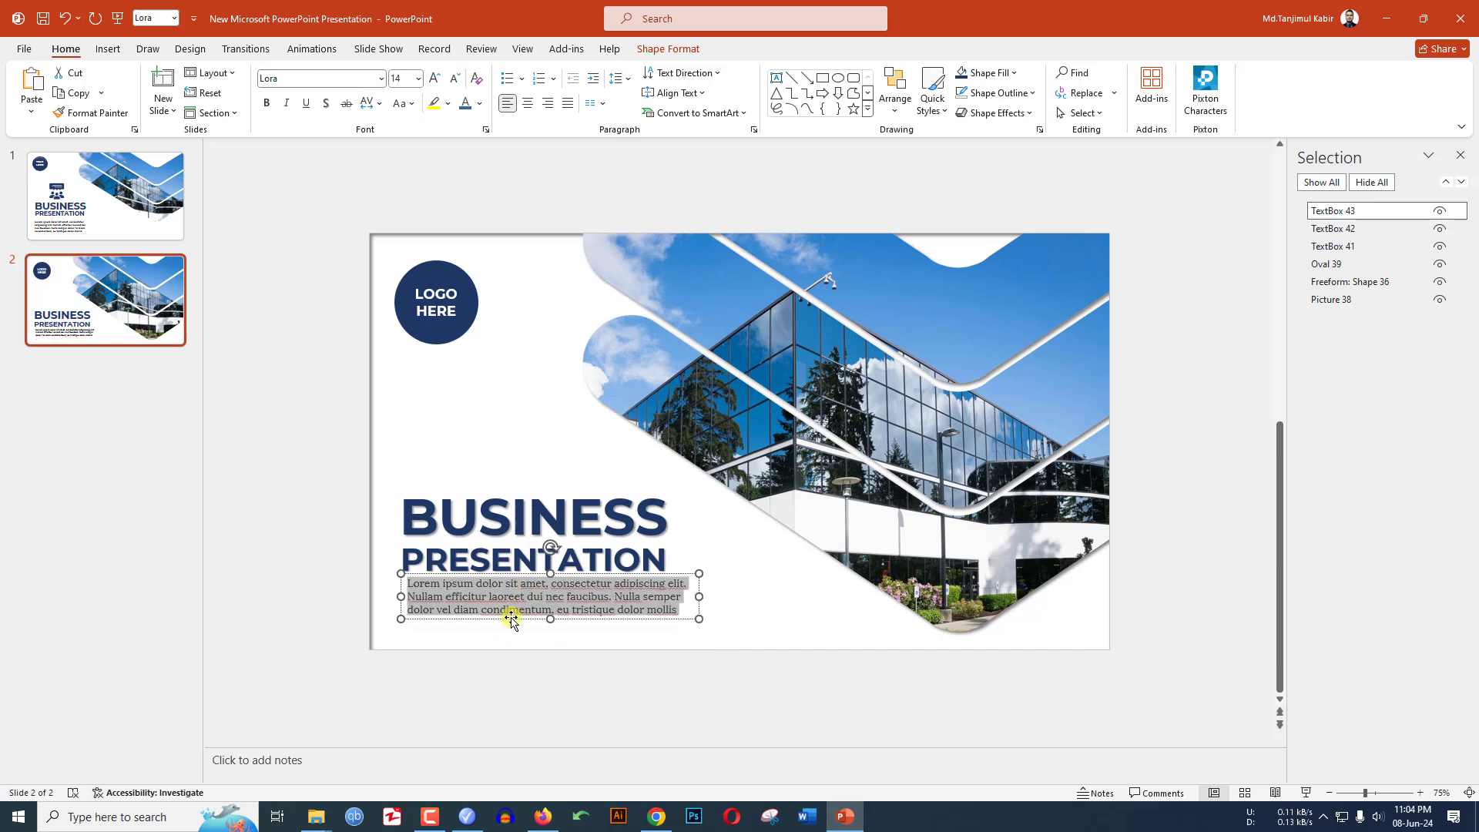
pyautogui.moveTo(512, 619); pyautogui.dragTo(507, 622)
pyautogui.click(108, 48)
pyautogui.click(294, 86)
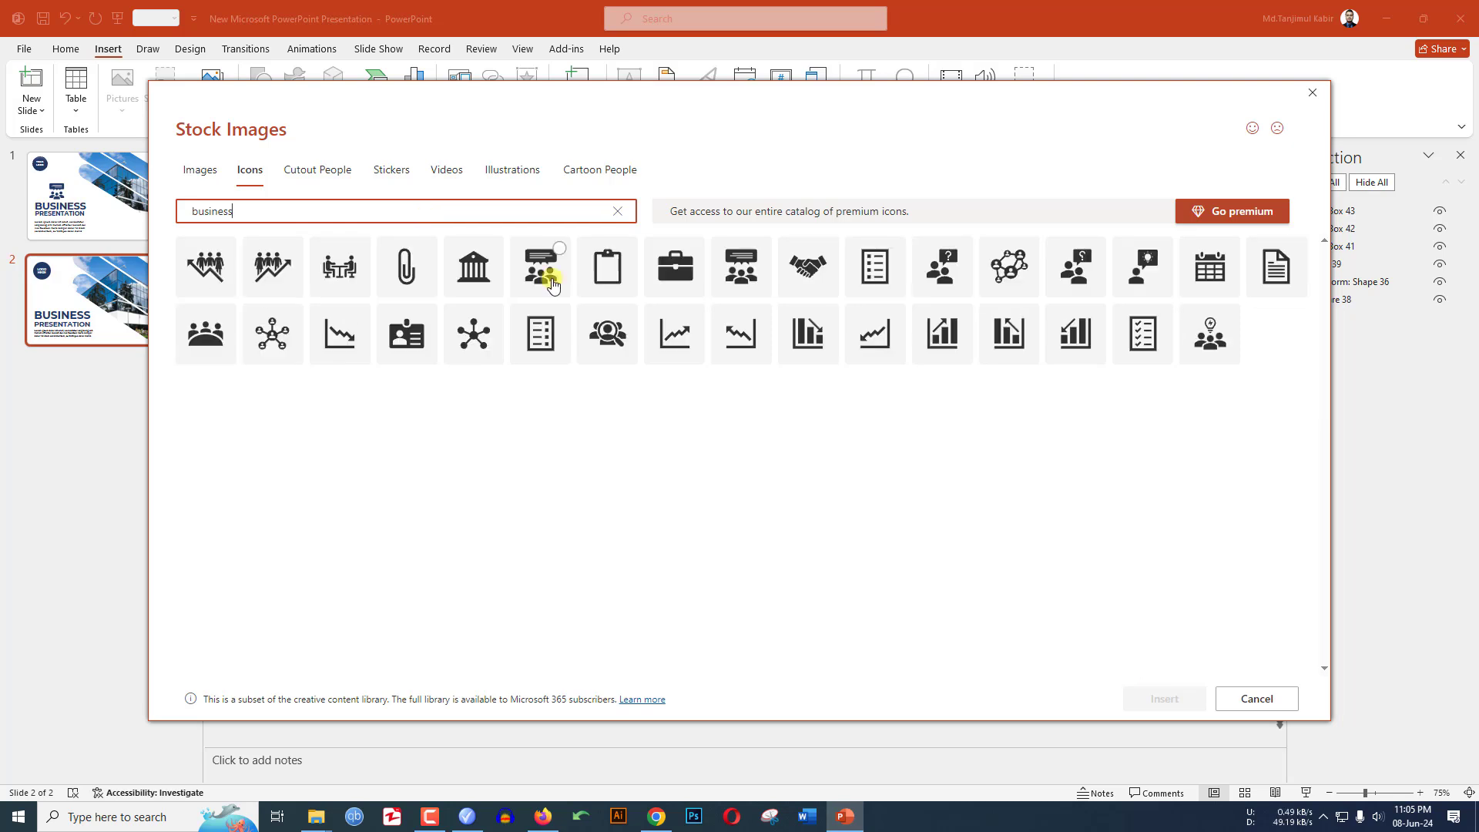
# Insert the business people icon from the stock icons onto slide 2.
pyautogui.click(546, 274)
pyautogui.click(1159, 699)
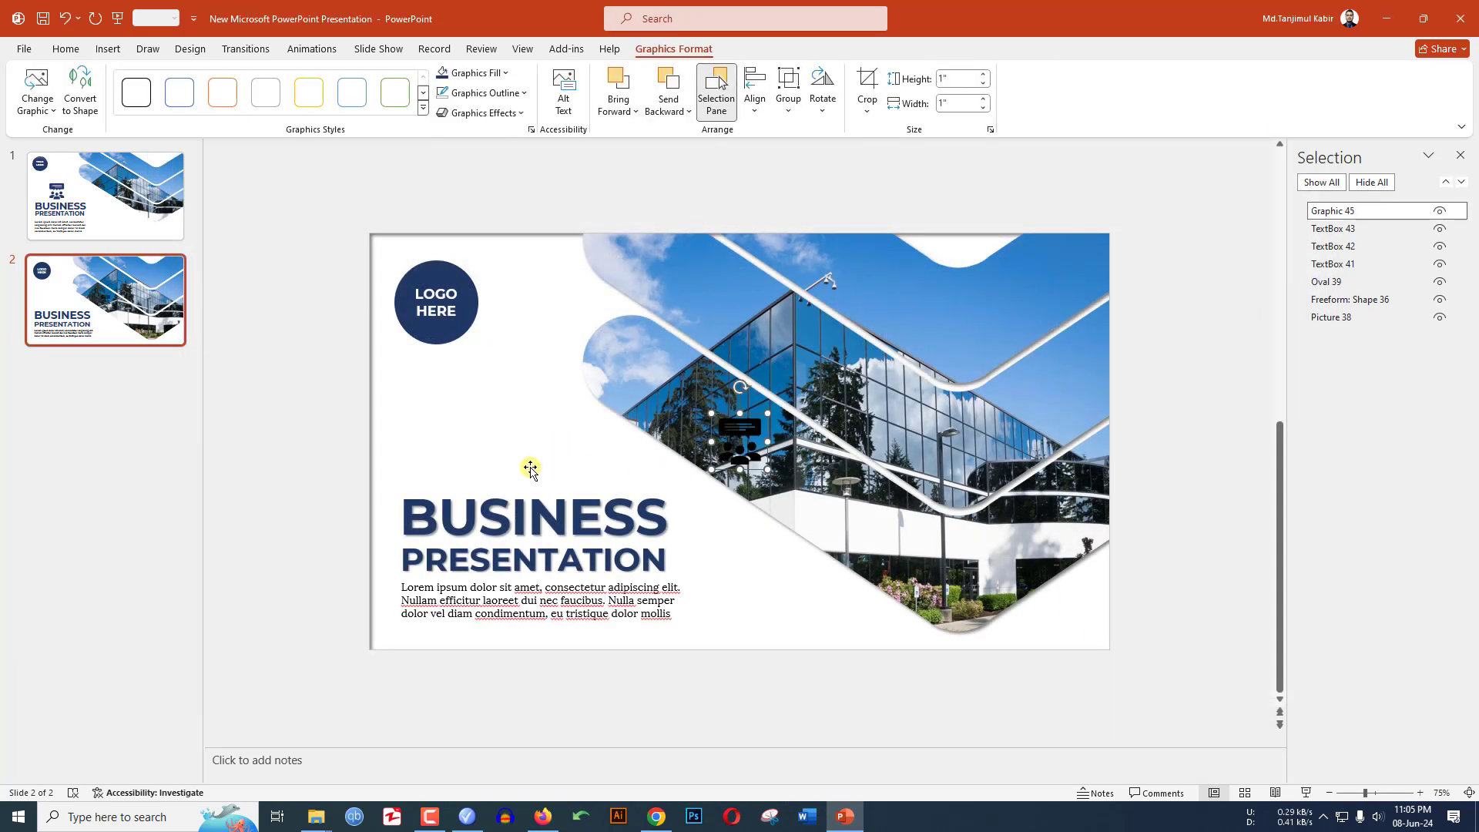